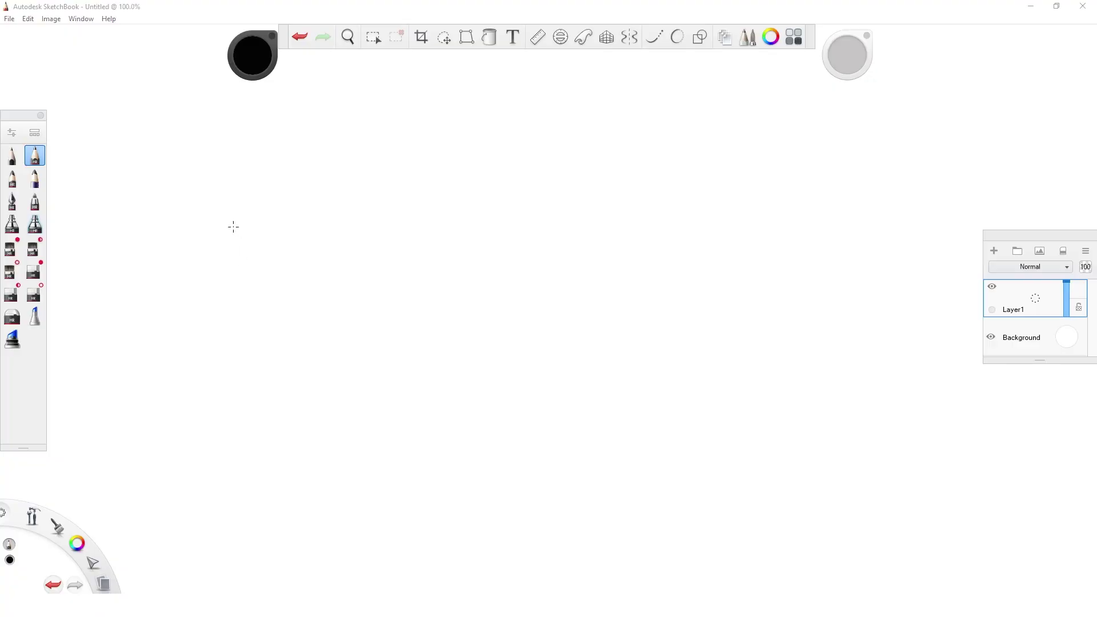
Sketch a large cube in perspective with the pencil, showing its two side faces and top face.
{"action": "mouse_move", "coordinate": [233, 218]}
{"action": "left_mouse_down"}
{"action": "mouse_move", "coordinate": [236, 349]}
{"action": "mouse_move", "coordinate": [314, 401]}
{"action": "mouse_move", "coordinate": [320, 249]}
{"action": "left_mouse_up"}
{"action": "left_click_drag", "start_coordinate": [319, 403], "coordinate": [402, 351]}
{"action": "left_click_drag", "start_coordinate": [314, 270], "coordinate": [394, 234]}
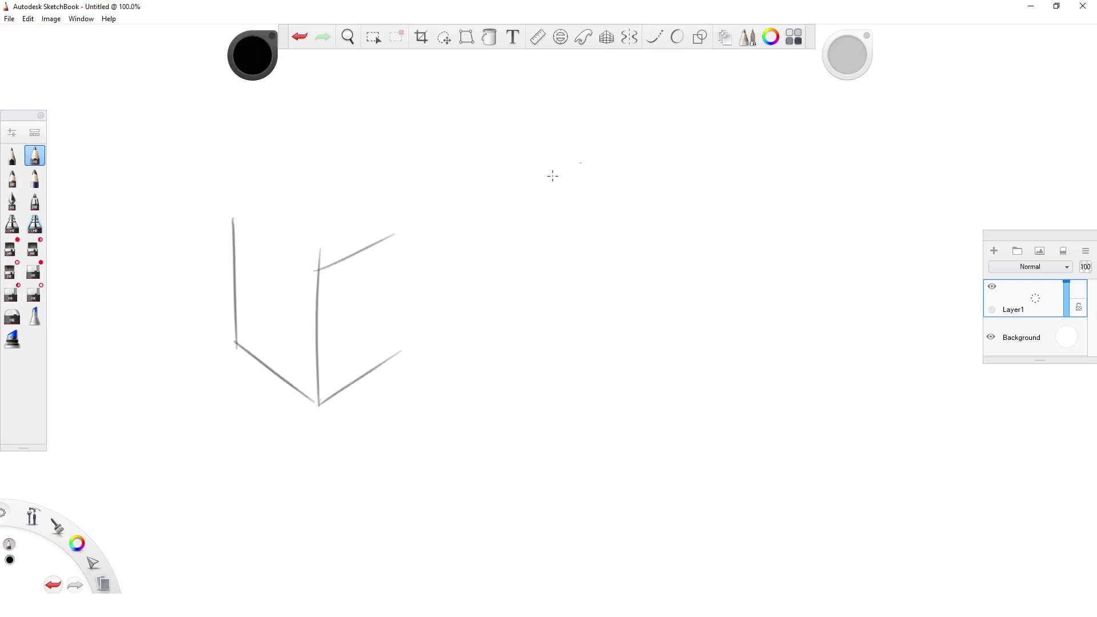
{"action": "left_click_drag", "start_coordinate": [223, 217], "coordinate": [322, 278]}
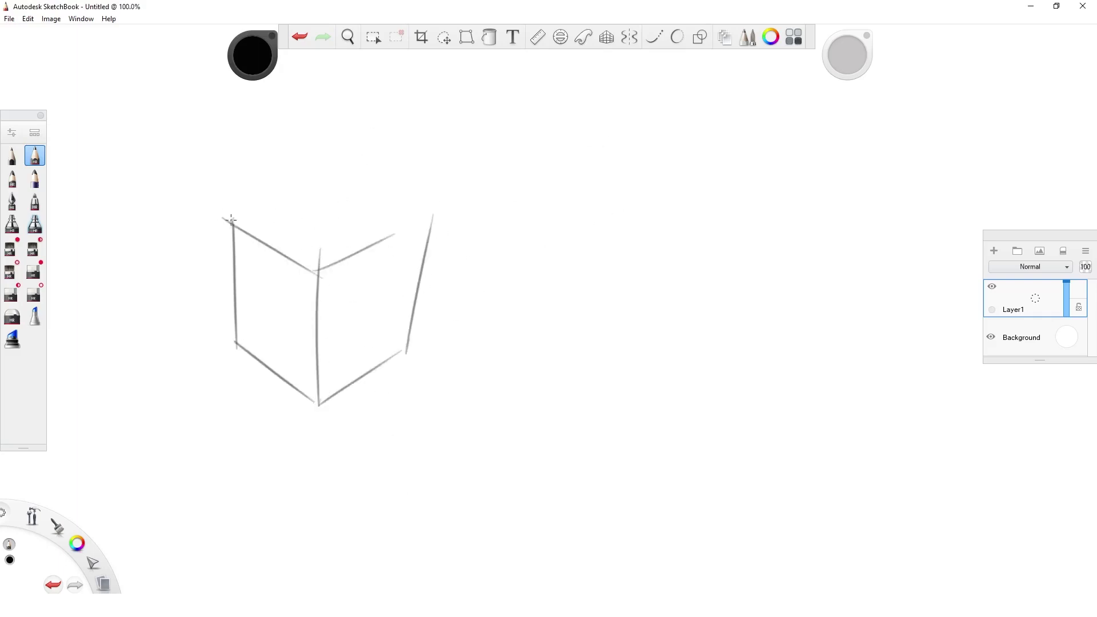
{"action": "mouse_move", "coordinate": [230, 220]}
{"action": "left_mouse_down"}
{"action": "mouse_move", "coordinate": [355, 184]}
{"action": "mouse_move", "coordinate": [442, 223]}
{"action": "left_mouse_up"}
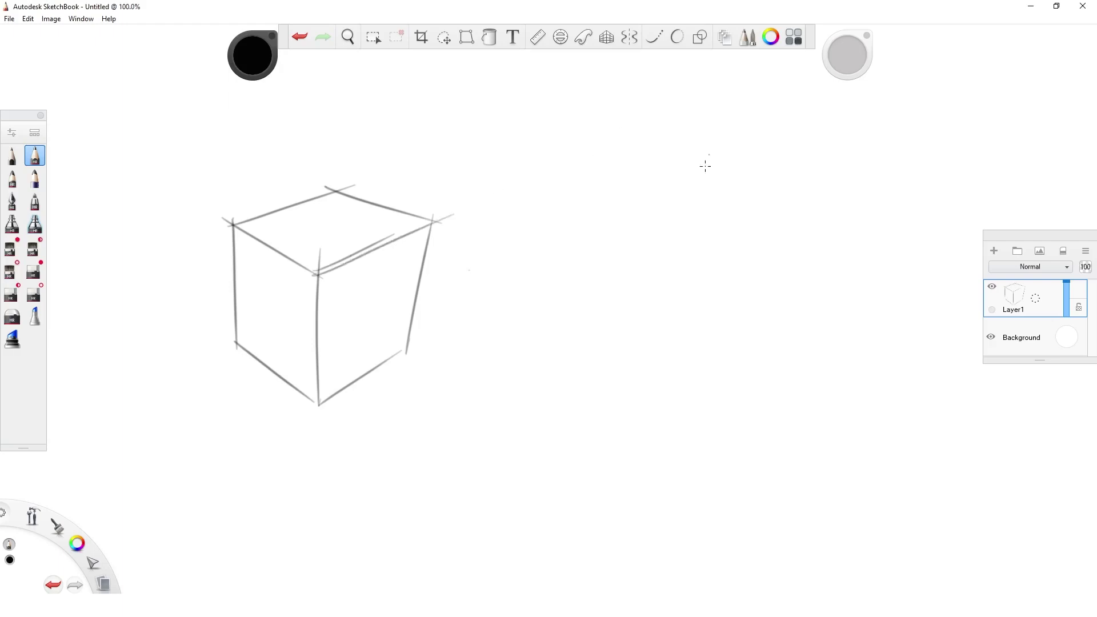
Sketch a second, smaller cube in perspective beside the first, with its front corner edge facing the viewer.
{"action": "mouse_move", "coordinate": [472, 299]}
{"action": "left_mouse_down"}
{"action": "mouse_move", "coordinate": [474, 400]}
{"action": "mouse_move", "coordinate": [555, 443]}
{"action": "mouse_move", "coordinate": [566, 371]}
{"action": "left_mouse_up"}
{"action": "left_click_drag", "start_coordinate": [550, 407], "coordinate": [555, 443]}
{"action": "mouse_move", "coordinate": [551, 349]}
{"action": "left_mouse_down"}
{"action": "mouse_move", "coordinate": [554, 417]}
{"action": "mouse_move", "coordinate": [620, 298]}
{"action": "left_mouse_up"}
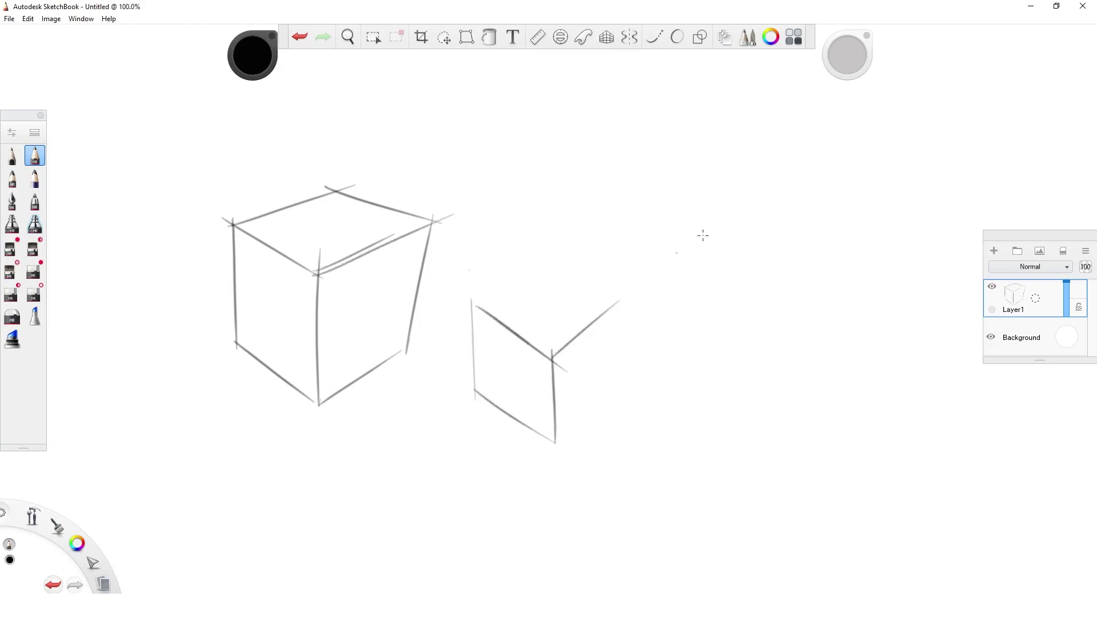
{"action": "left_click_drag", "start_coordinate": [555, 445], "coordinate": [622, 382]}
{"action": "left_click_drag", "start_coordinate": [620, 295], "coordinate": [619, 383]}
{"action": "mouse_move", "coordinate": [470, 303]}
{"action": "left_mouse_down"}
{"action": "mouse_move", "coordinate": [552, 266]}
{"action": "mouse_move", "coordinate": [666, 343]}
{"action": "mouse_move", "coordinate": [732, 321]}
{"action": "left_mouse_up"}
Sketch a third, slightly tilted cube to the right of the second one.
{"action": "mouse_move", "coordinate": [632, 284]}
{"action": "left_mouse_down"}
{"action": "mouse_move", "coordinate": [714, 262]}
{"action": "mouse_move", "coordinate": [753, 303]}
{"action": "mouse_move", "coordinate": [652, 379]}
{"action": "left_mouse_up"}
{"action": "left_click_drag", "start_coordinate": [671, 337], "coordinate": [683, 430]}
{"action": "mouse_move", "coordinate": [649, 379]}
{"action": "left_mouse_down"}
{"action": "mouse_move", "coordinate": [688, 441]}
{"action": "mouse_move", "coordinate": [783, 375]}
{"action": "left_mouse_up"}
{"action": "left_click_drag", "start_coordinate": [757, 302], "coordinate": [766, 384]}
Sketch a fourth cube up and to the right of the third, drawn from another viewing angle.
{"action": "left_click_drag", "start_coordinate": [723, 225], "coordinate": [819, 249]}
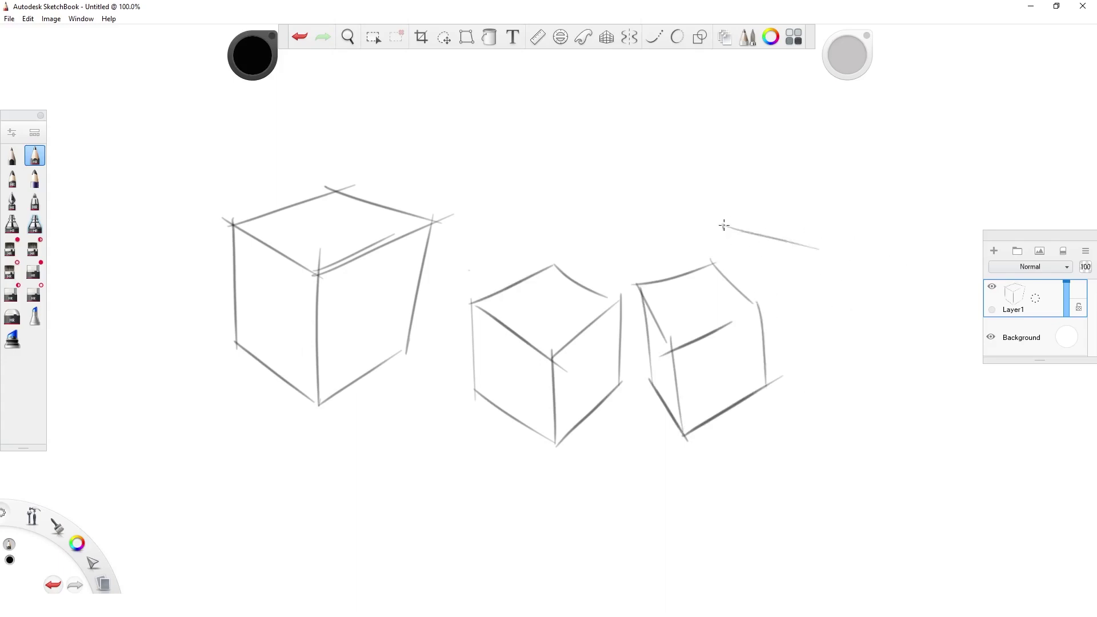
{"action": "left_click_drag", "start_coordinate": [723, 225], "coordinate": [732, 294]}
{"action": "mouse_move", "coordinate": [750, 324]}
{"action": "left_mouse_down"}
{"action": "mouse_move", "coordinate": [803, 341]}
{"action": "mouse_move", "coordinate": [825, 260]}
{"action": "left_mouse_up"}
{"action": "left_click_drag", "start_coordinate": [717, 228], "coordinate": [764, 204]}
{"action": "mouse_move", "coordinate": [769, 202]}
{"action": "left_mouse_down"}
{"action": "mouse_move", "coordinate": [868, 199]}
{"action": "mouse_move", "coordinate": [815, 248]}
{"action": "left_mouse_up"}
{"action": "mouse_move", "coordinate": [863, 206]}
{"action": "left_mouse_down"}
{"action": "mouse_move", "coordinate": [867, 297]}
{"action": "mouse_move", "coordinate": [820, 346]}
{"action": "mouse_move", "coordinate": [867, 292]}
{"action": "left_mouse_up"}
{"action": "left_click_drag", "start_coordinate": [817, 253], "coordinate": [824, 347]}
{"action": "left_click_drag", "start_coordinate": [721, 225], "coordinate": [734, 308]}
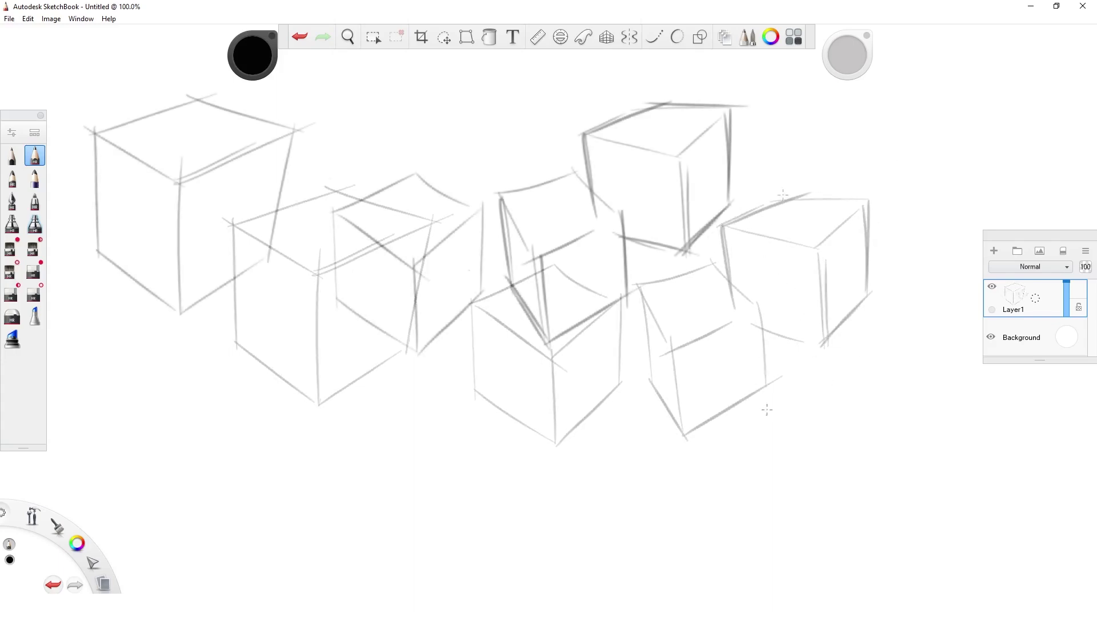
Draw the receding top edges and the front face of an elongated box on the empty area below the fourth cube.
{"action": "key", "text": "space"}
{"action": "left_click_drag", "start_coordinate": [861, 458], "coordinate": [727, 452]}
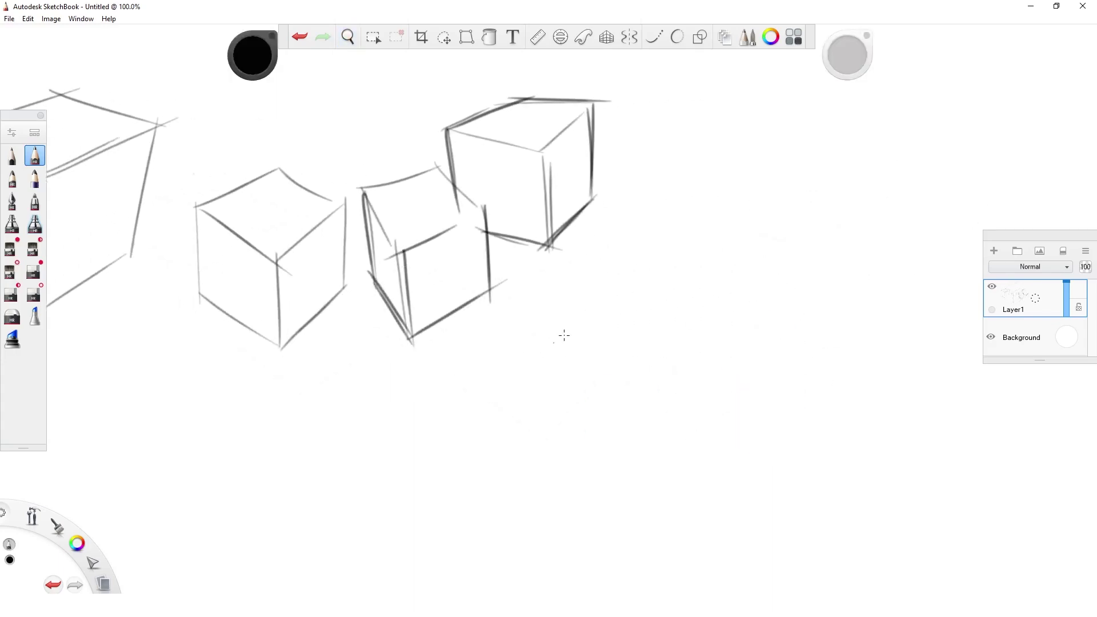
{"action": "left_click_drag", "start_coordinate": [534, 325], "coordinate": [697, 223]}
{"action": "left_click_drag", "start_coordinate": [600, 360], "coordinate": [730, 250]}
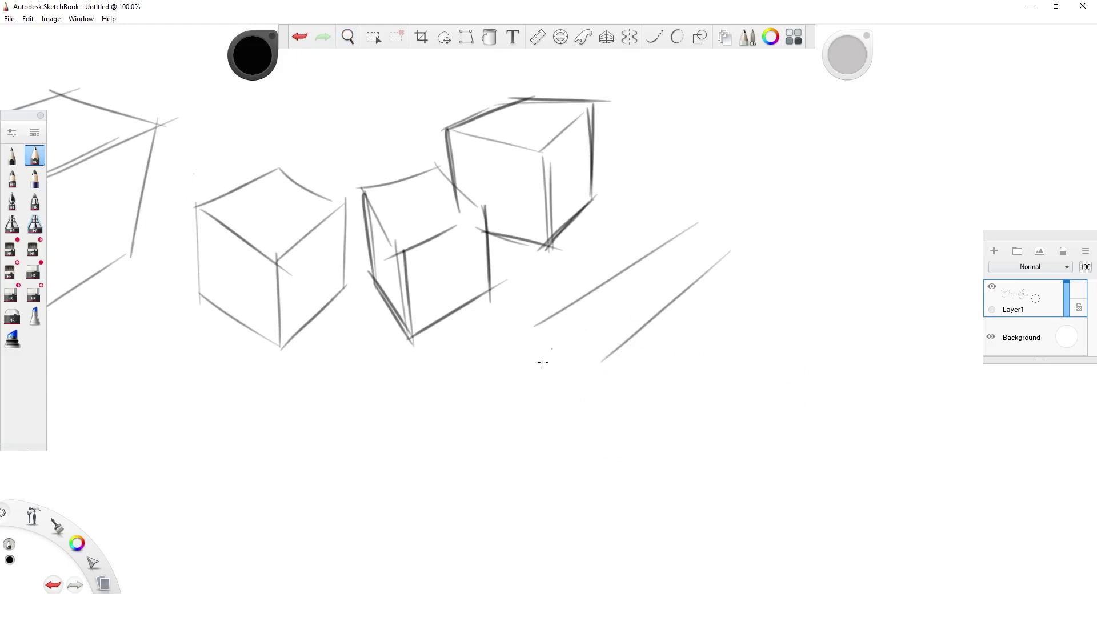
{"action": "left_click_drag", "start_coordinate": [535, 326], "coordinate": [548, 432]}
{"action": "left_click_drag", "start_coordinate": [597, 360], "coordinate": [601, 458]}
{"action": "left_click_drag", "start_coordinate": [545, 400], "coordinate": [598, 436]}
{"action": "left_click_drag", "start_coordinate": [535, 328], "coordinate": [596, 363]}
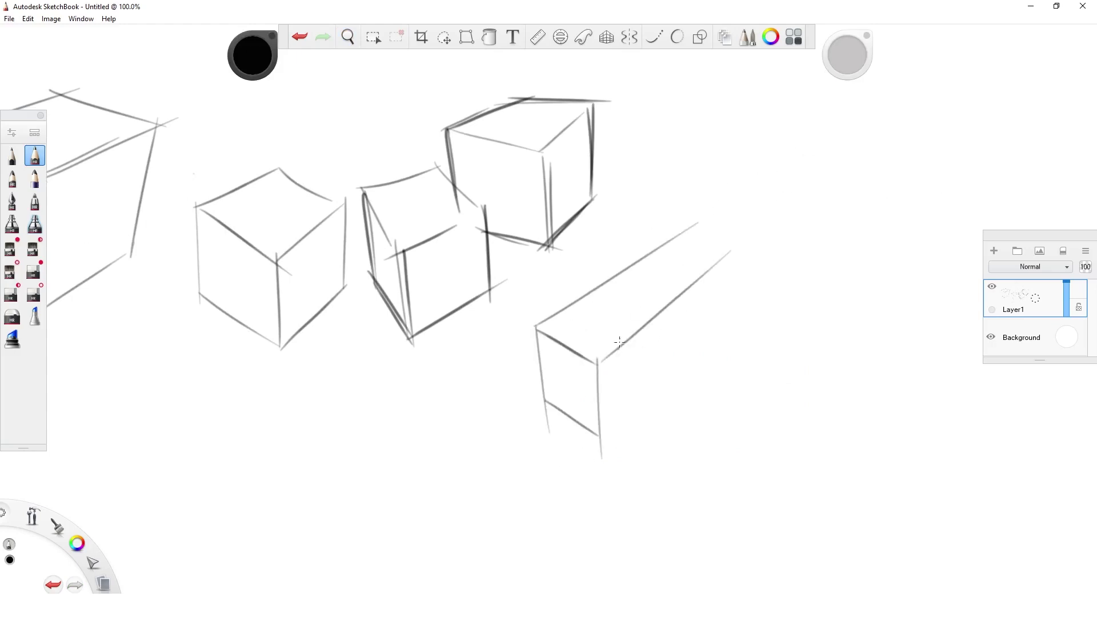
Complete the elongated box with its far end, lower side edge and hidden back edges.
{"action": "left_click_drag", "start_coordinate": [602, 437], "coordinate": [735, 297]}
{"action": "left_click_drag", "start_coordinate": [734, 250], "coordinate": [727, 301]}
{"action": "left_click_drag", "start_coordinate": [672, 237], "coordinate": [729, 251]}
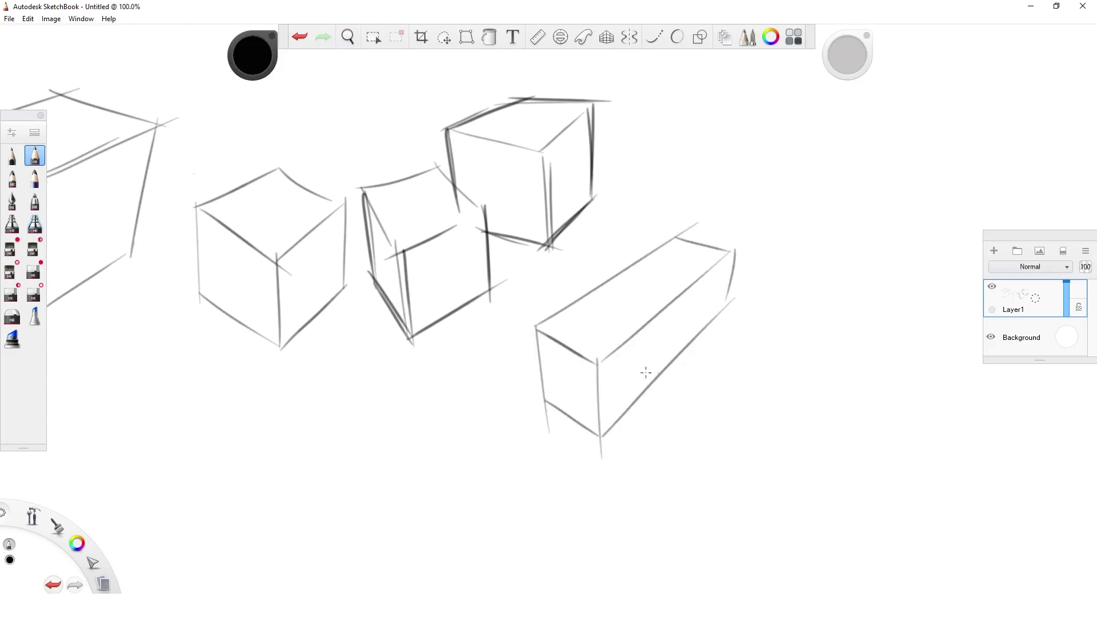
{"action": "mouse_move", "coordinate": [545, 394]}
{"action": "left_mouse_down"}
{"action": "mouse_move", "coordinate": [701, 266]}
{"action": "mouse_move", "coordinate": [678, 290]}
{"action": "mouse_move", "coordinate": [735, 313]}
{"action": "left_mouse_up"}
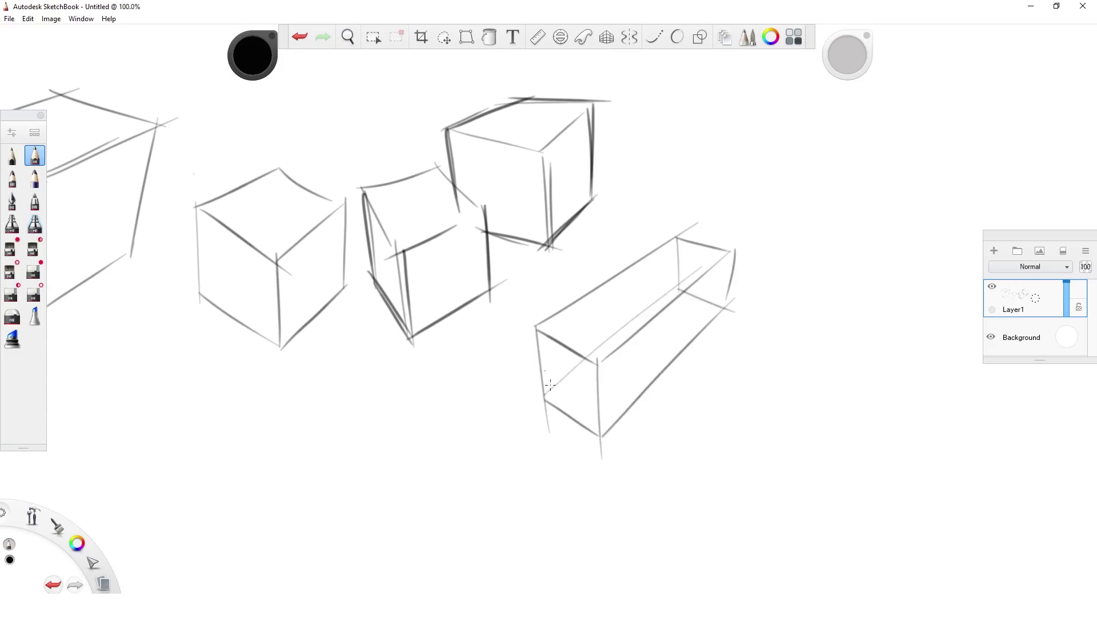
Draw an ellipse inside each end face of the elongated box and connect them with lines to form a cylinder.
{"action": "mouse_move", "coordinate": [549, 385]}
{"action": "left_mouse_down"}
{"action": "mouse_move", "coordinate": [592, 400]}
{"action": "mouse_move", "coordinate": [593, 366]}
{"action": "mouse_move", "coordinate": [546, 357]}
{"action": "left_mouse_up"}
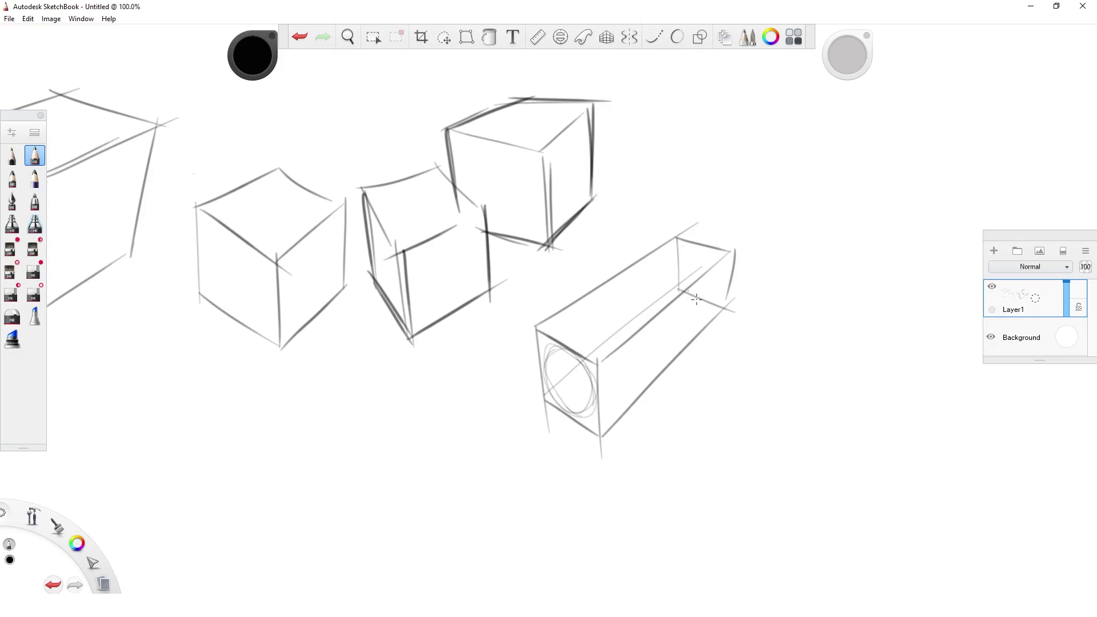
{"action": "mouse_move", "coordinate": [696, 298]}
{"action": "left_mouse_down"}
{"action": "mouse_move", "coordinate": [682, 268]}
{"action": "mouse_move", "coordinate": [711, 300]}
{"action": "left_mouse_up"}
{"action": "mouse_move", "coordinate": [598, 407]}
{"action": "left_mouse_down"}
{"action": "mouse_move", "coordinate": [724, 294]}
{"action": "mouse_move", "coordinate": [654, 354]}
{"action": "mouse_move", "coordinate": [711, 302]}
{"action": "left_mouse_up"}
{"action": "left_click_drag", "start_coordinate": [547, 342], "coordinate": [692, 246]}
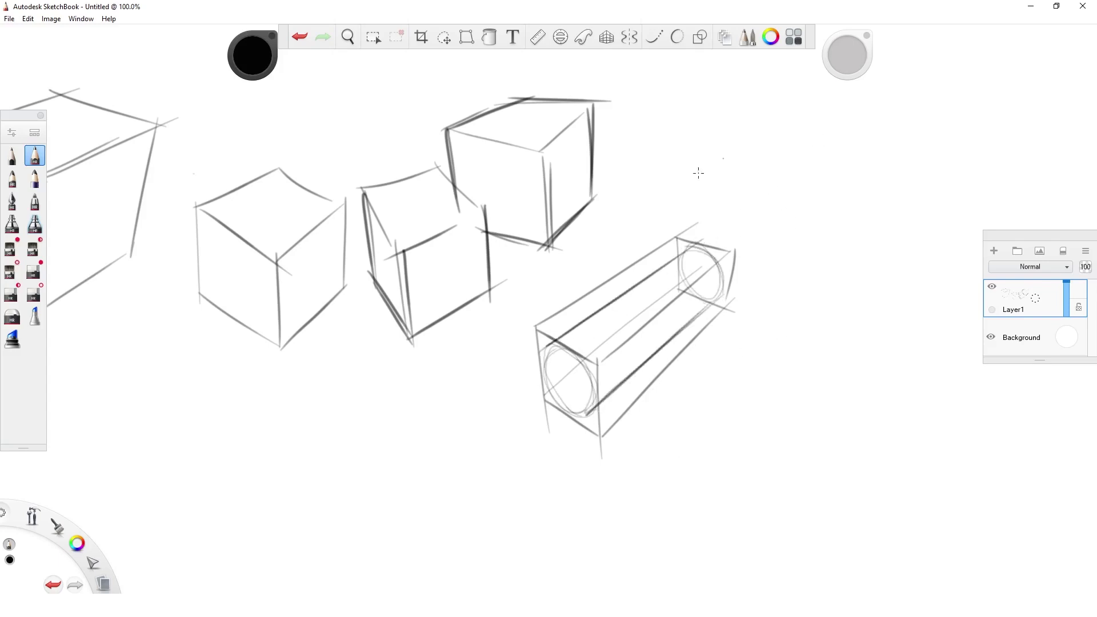
{"action": "mouse_move", "coordinate": [552, 348]}
{"action": "left_mouse_down"}
{"action": "mouse_move", "coordinate": [580, 414]}
{"action": "mouse_move", "coordinate": [586, 358]}
{"action": "left_mouse_up"}
{"action": "mouse_move", "coordinate": [683, 258]}
{"action": "left_mouse_down"}
{"action": "mouse_move", "coordinate": [708, 302]}
{"action": "mouse_move", "coordinate": [698, 249]}
{"action": "left_mouse_up"}
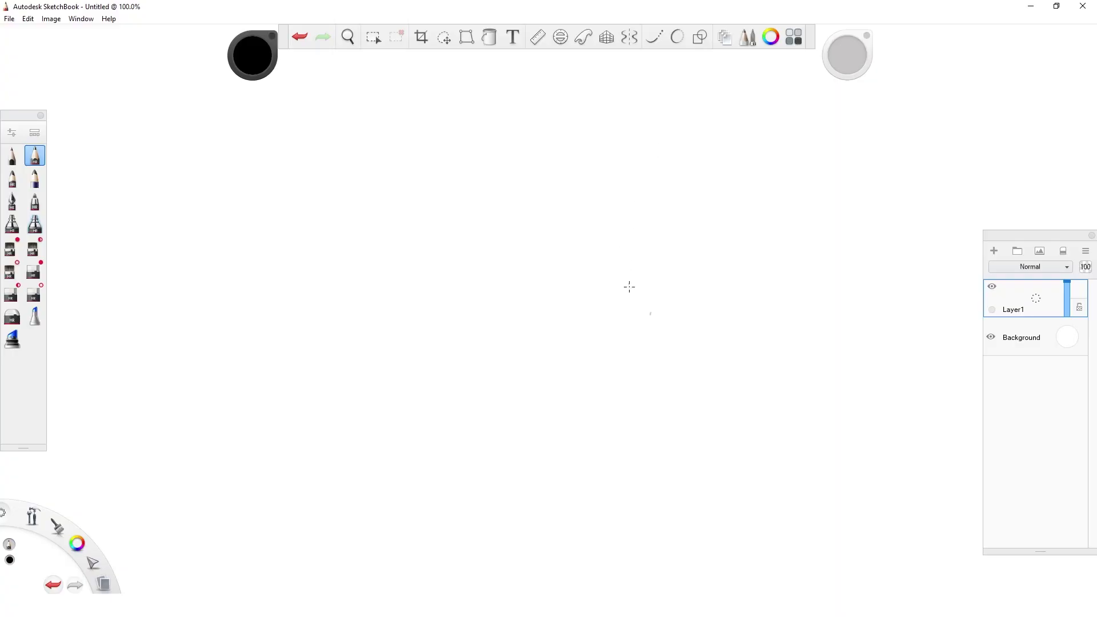
Paste the full-body reference photo of the standing man and place it on the left half of the blank canvas.
{"action": "key", "text": "ctrl+v"}
{"action": "left_click_drag", "start_coordinate": [777, 291], "coordinate": [496, 317]}
{"action": "left_click", "coordinate": [630, 240]}
{"action": "key", "text": "space"}
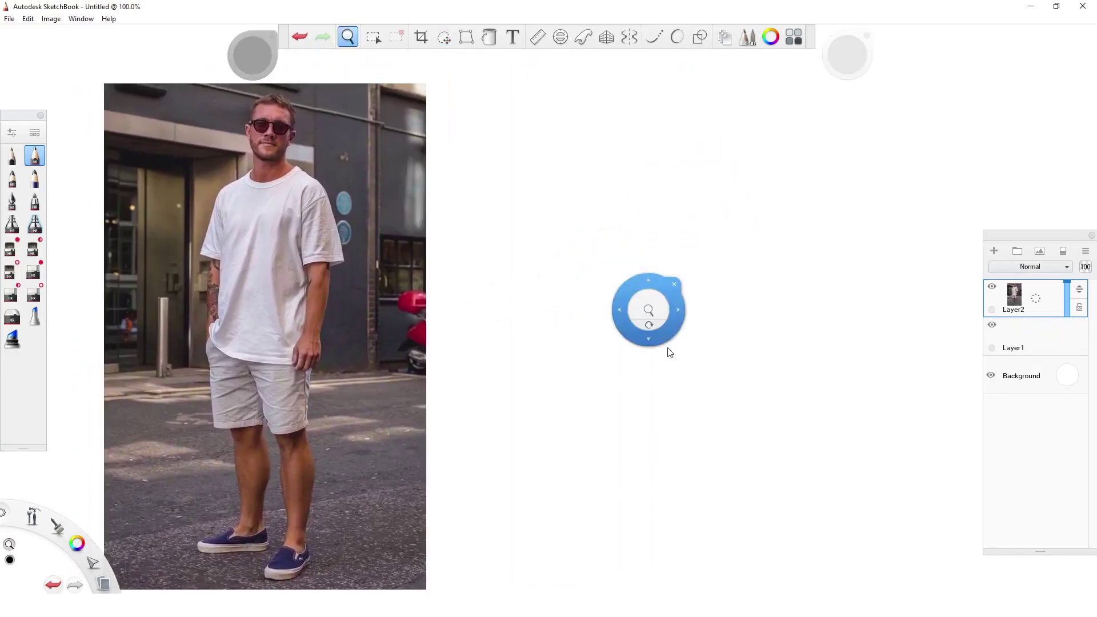
{"action": "mouse_move", "coordinate": [658, 404]}
{"action": "left_mouse_down"}
{"action": "mouse_move", "coordinate": [665, 385]}
{"action": "mouse_move", "coordinate": [662, 398]}
{"action": "left_mouse_up"}
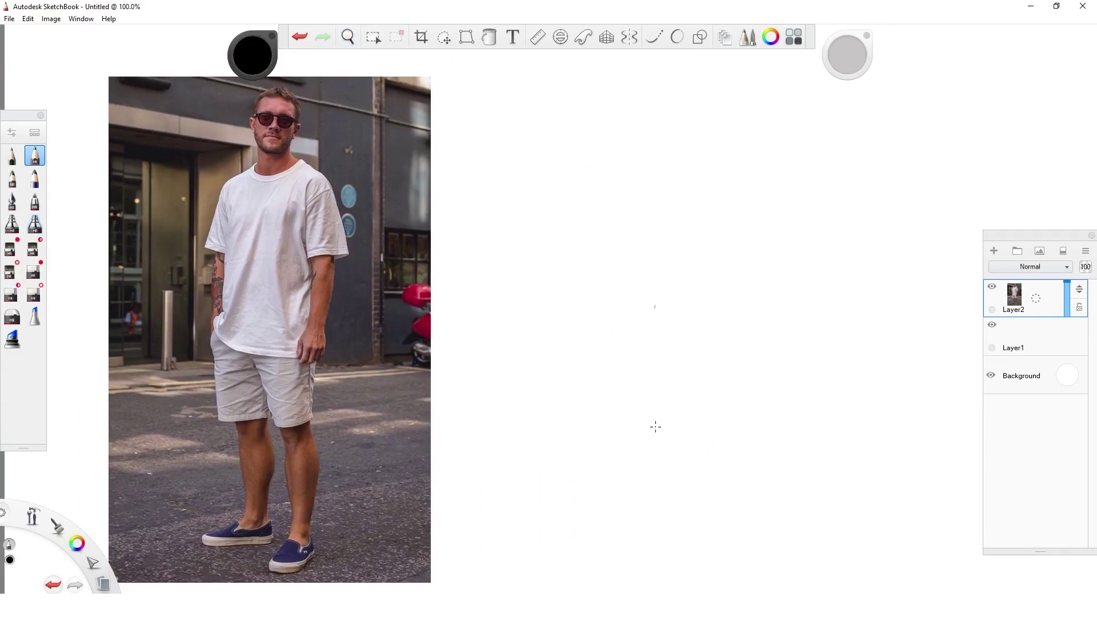
{"action": "key", "text": "space"}
{"action": "mouse_move", "coordinate": [655, 320]}
{"action": "left_mouse_down"}
{"action": "mouse_move", "coordinate": [651, 243]}
{"action": "mouse_move", "coordinate": [654, 251]}
{"action": "left_mouse_up"}
{"action": "left_click_drag", "start_coordinate": [698, 367], "coordinate": [669, 365]}
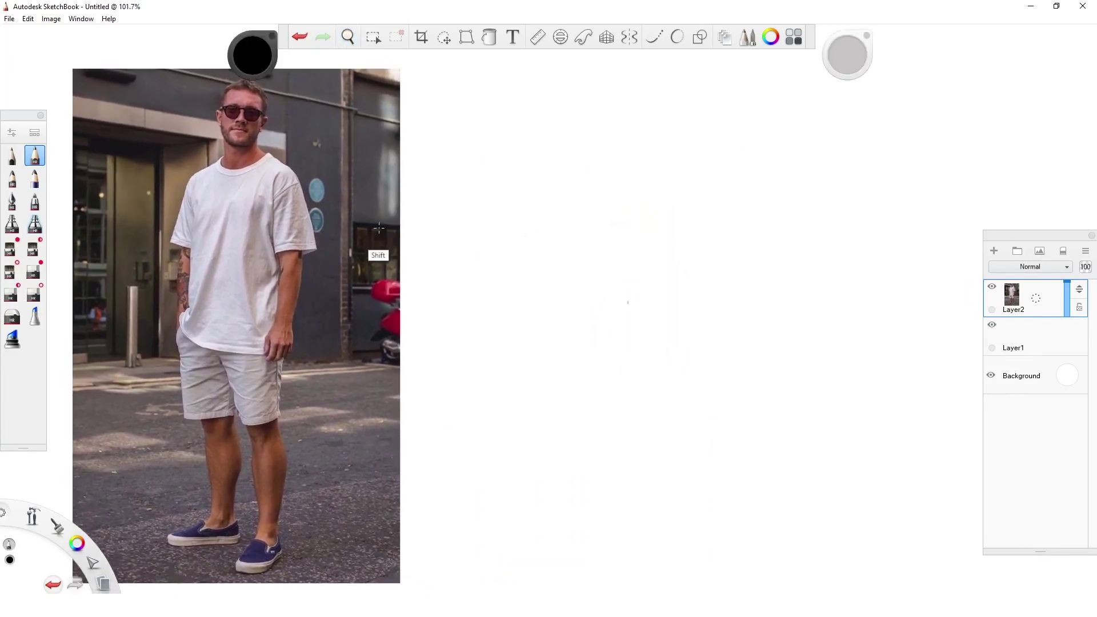
Move the empty Layer1 above the photo on Layer2 and keep Layer1 active for drawing.
{"action": "left_click", "coordinate": [1015, 331]}
{"action": "left_click_drag", "start_coordinate": [1015, 331], "coordinate": [1023, 293]}
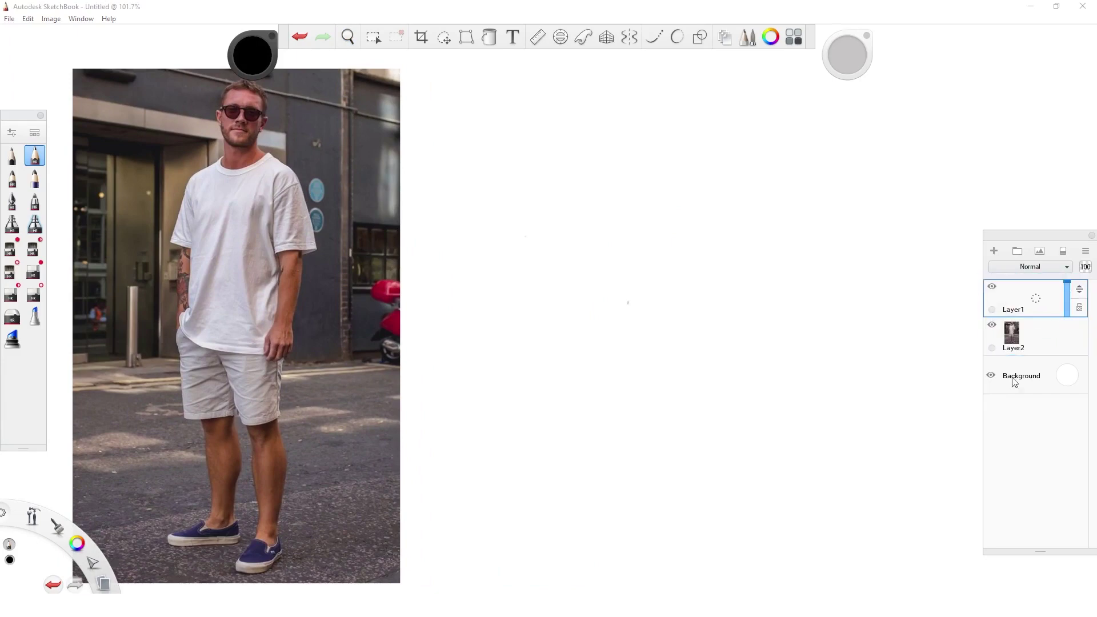
{"action": "key", "text": "space"}
{"action": "left_click_drag", "start_coordinate": [655, 423], "coordinate": [643, 427]}
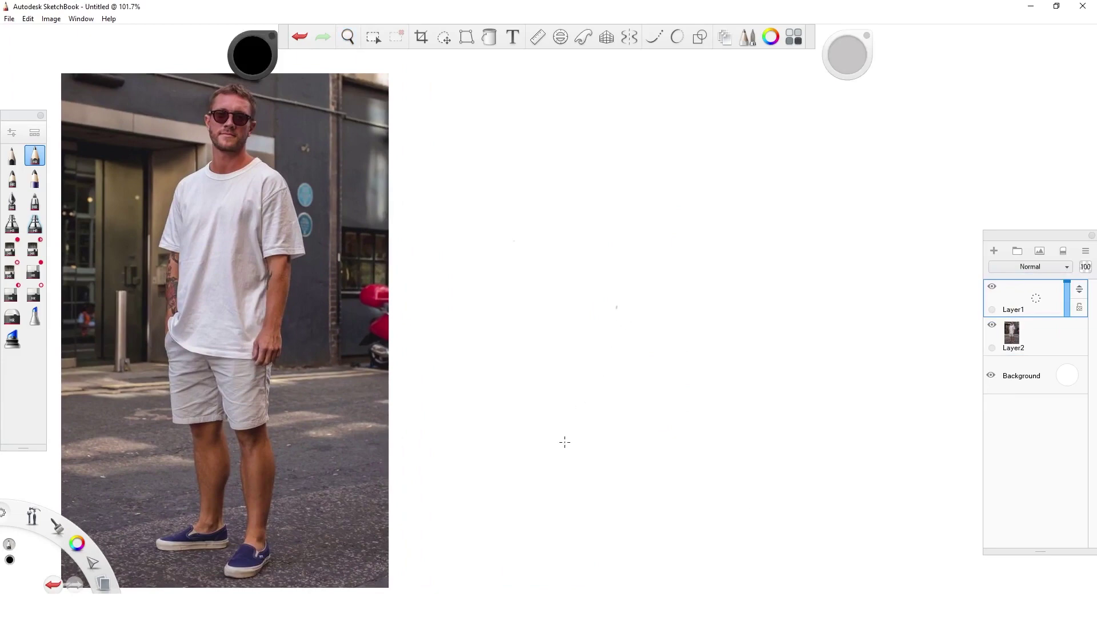
Beside the photo, draw an upright rectangle for the torso and below it an inverted triangle pelvis with hip joint circles.
{"action": "mouse_move", "coordinate": [549, 188]}
{"action": "left_mouse_down"}
{"action": "mouse_move", "coordinate": [580, 308]}
{"action": "mouse_move", "coordinate": [662, 304]}
{"action": "mouse_move", "coordinate": [649, 174]}
{"action": "left_mouse_up"}
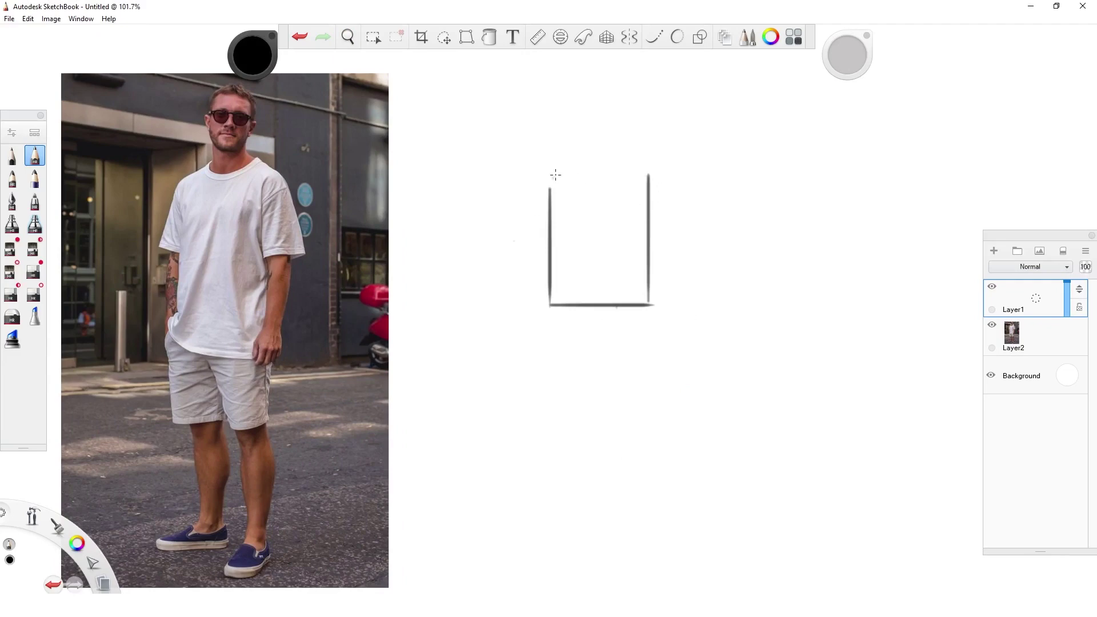
{"action": "left_click_drag", "start_coordinate": [552, 178], "coordinate": [651, 180]}
{"action": "mouse_move", "coordinate": [552, 318]}
{"action": "left_mouse_down"}
{"action": "mouse_move", "coordinate": [606, 359]}
{"action": "mouse_move", "coordinate": [646, 321]}
{"action": "mouse_move", "coordinate": [599, 360]}
{"action": "mouse_move", "coordinate": [634, 332]}
{"action": "left_mouse_up"}
{"action": "left_click_drag", "start_coordinate": [567, 326], "coordinate": [549, 357]}
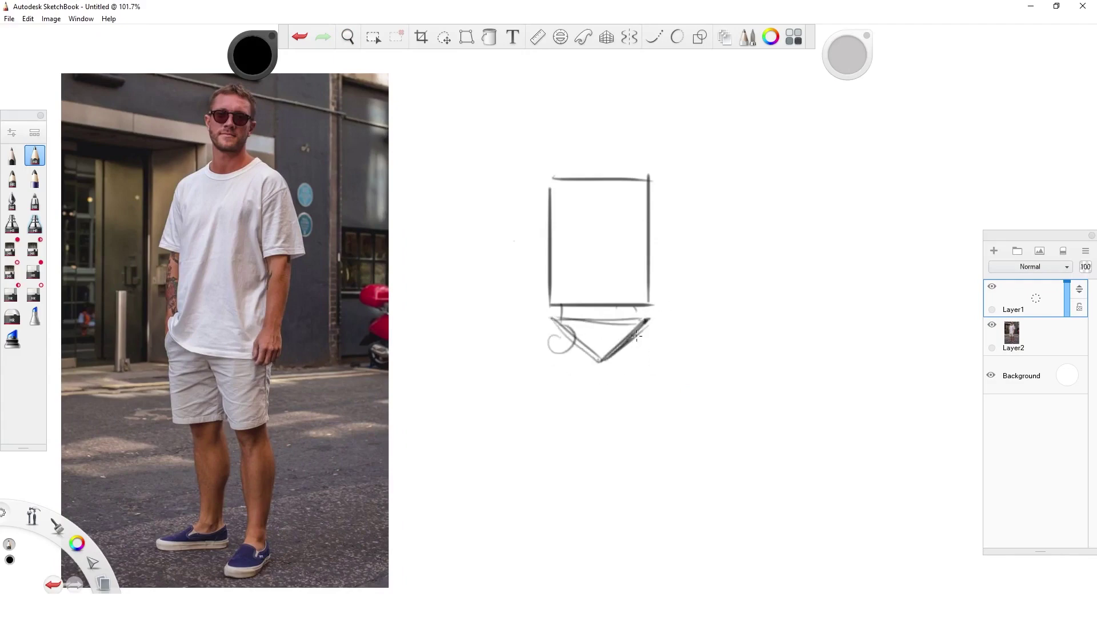
{"action": "left_click_drag", "start_coordinate": [636, 335], "coordinate": [635, 333]}
{"action": "left_click_drag", "start_coordinate": [569, 331], "coordinate": [561, 336]}
Draw two tapered cylinders below the hip circles for the figure's thighs.
{"action": "left_click_drag", "start_coordinate": [710, 559], "coordinate": [690, 461]}
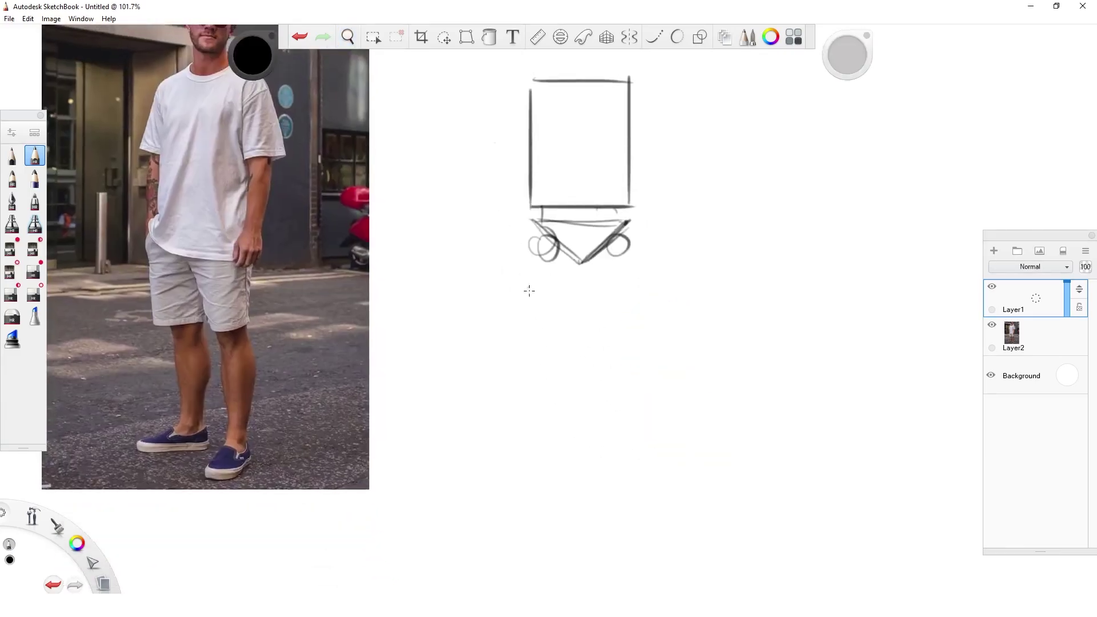
{"action": "left_click_drag", "start_coordinate": [529, 264], "coordinate": [534, 337]}
{"action": "left_click_drag", "start_coordinate": [535, 348], "coordinate": [542, 348]}
{"action": "mouse_move", "coordinate": [529, 262]}
{"action": "left_mouse_down"}
{"action": "mouse_move", "coordinate": [561, 264]}
{"action": "mouse_move", "coordinate": [558, 324]}
{"action": "left_mouse_up"}
{"action": "left_click", "coordinate": [557, 344]}
{"action": "left_click", "coordinate": [607, 347]}
{"action": "mouse_move", "coordinate": [603, 265]}
{"action": "left_mouse_down"}
{"action": "mouse_move", "coordinate": [609, 334]}
{"action": "mouse_move", "coordinate": [638, 264]}
{"action": "mouse_move", "coordinate": [634, 320]}
{"action": "left_mouse_up"}
{"action": "mouse_move", "coordinate": [636, 262]}
{"action": "left_mouse_down"}
{"action": "mouse_move", "coordinate": [605, 256]}
{"action": "mouse_move", "coordinate": [552, 349]}
{"action": "left_mouse_up"}
Draw a circle at the lower end of each thigh for the knee joints.
{"action": "key", "text": "space"}
{"action": "left_click_drag", "start_coordinate": [675, 320], "coordinate": [668, 389]}
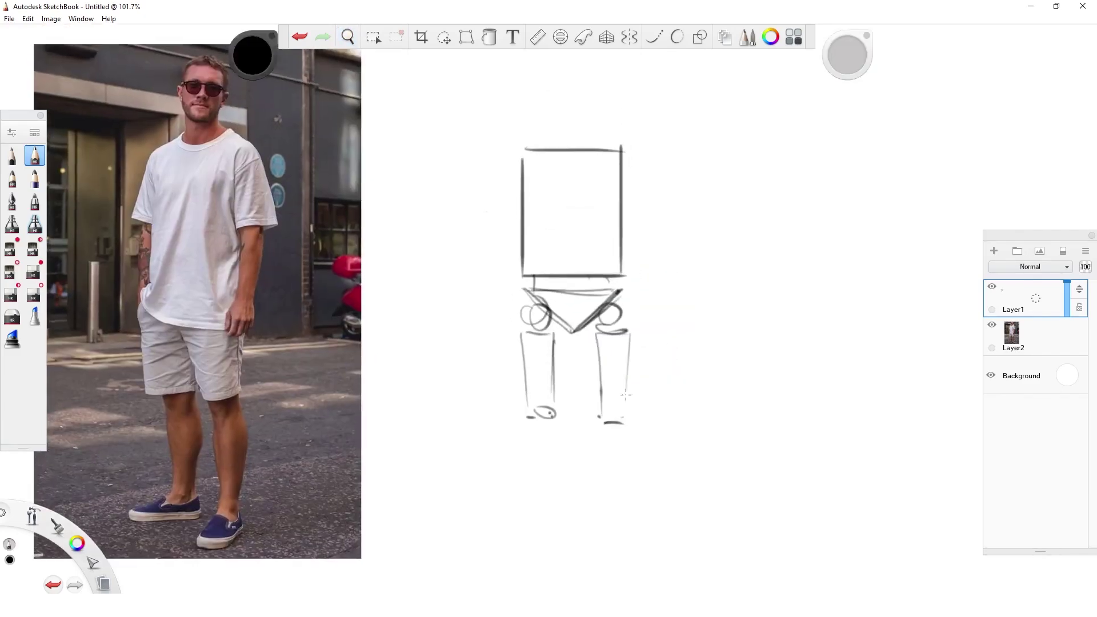
{"action": "left_click_drag", "start_coordinate": [537, 417], "coordinate": [539, 416]}
{"action": "left_click_drag", "start_coordinate": [614, 420], "coordinate": [607, 423]}
Draw two tapered cylinders below the knee circles for the figure's lower legs.
{"action": "key", "text": "space"}
{"action": "left_click_drag", "start_coordinate": [629, 480], "coordinate": [638, 414]}
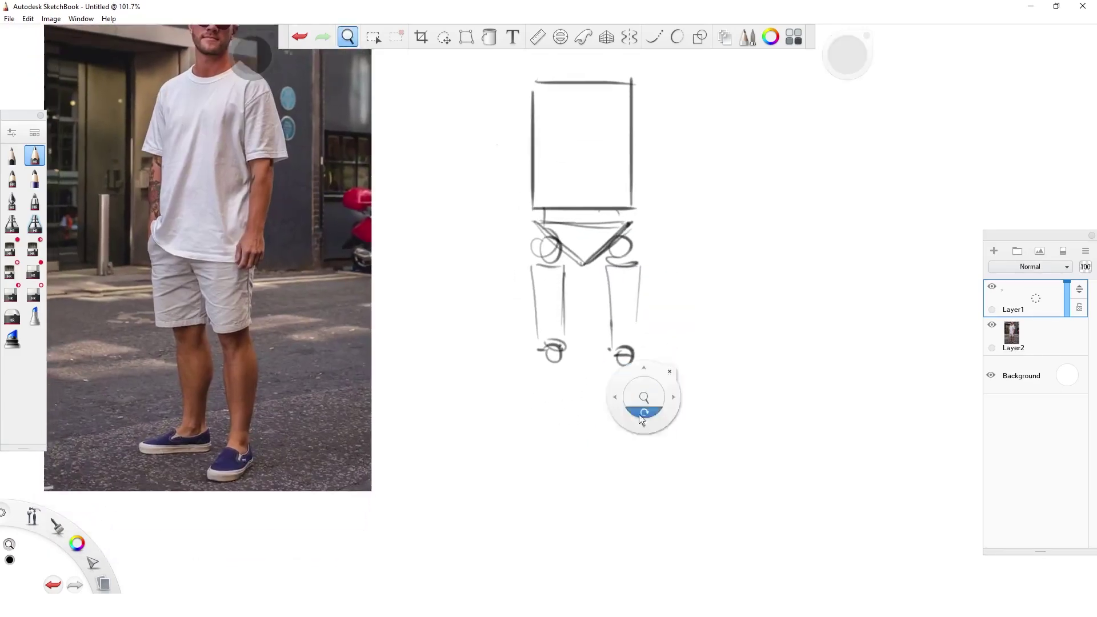
{"action": "left_click_drag", "start_coordinate": [540, 363], "coordinate": [544, 444]}
{"action": "left_click_drag", "start_coordinate": [568, 364], "coordinate": [559, 455]}
{"action": "left_click_drag", "start_coordinate": [540, 366], "coordinate": [550, 442]}
{"action": "left_click_drag", "start_coordinate": [609, 361], "coordinate": [618, 444]}
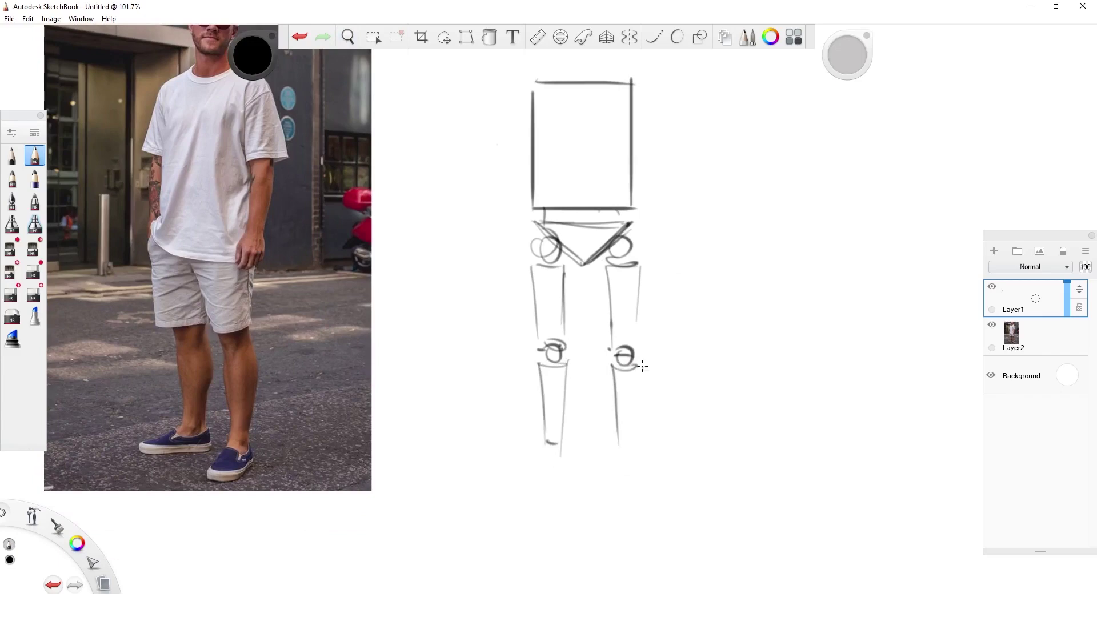
{"action": "left_click_drag", "start_coordinate": [640, 363], "coordinate": [635, 439]}
{"action": "left_click_drag", "start_coordinate": [616, 441], "coordinate": [633, 444]}
Lower the opacity of the photo on Layer2 to 20.
{"action": "key", "text": "space"}
{"action": "left_click_drag", "start_coordinate": [527, 464], "coordinate": [663, 421]}
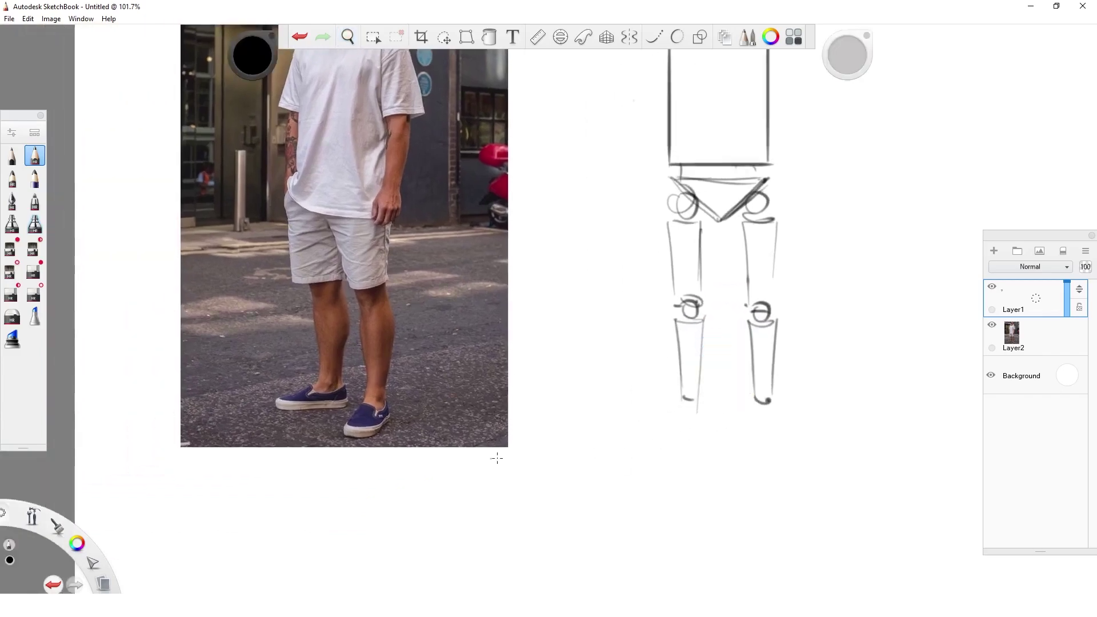
{"action": "left_click", "coordinate": [1022, 340]}
{"action": "left_click_drag", "start_coordinate": [1066, 320], "coordinate": [542, 343]}
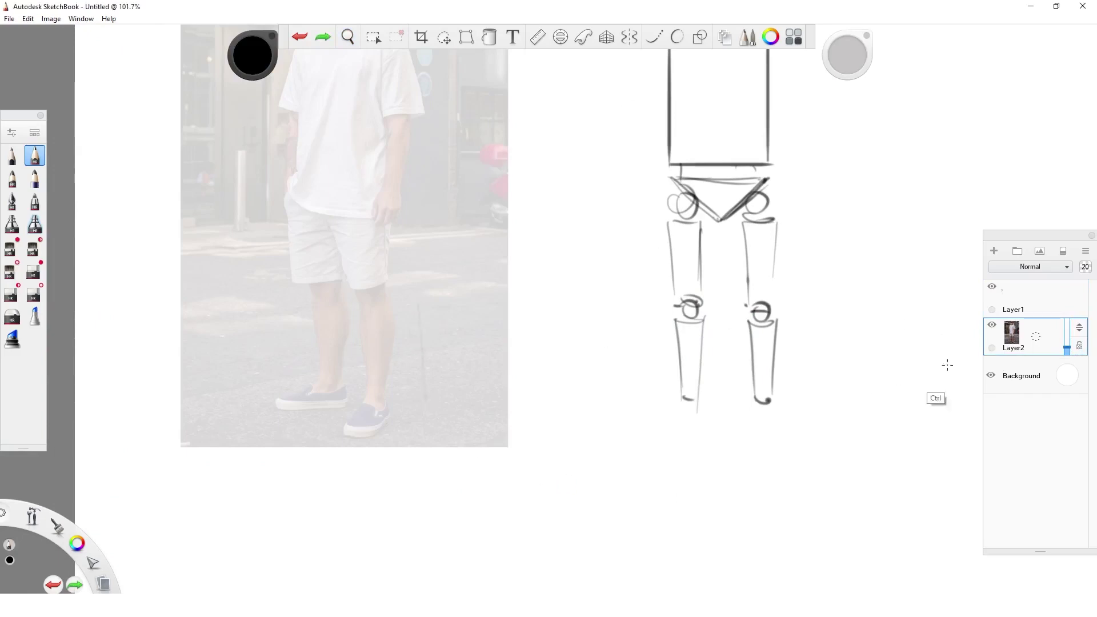
On Layer1, sketch an upright tapered cylinder over the faded photo beside the man's lower leg.
{"action": "left_click", "coordinate": [1018, 303]}
{"action": "left_click_drag", "start_coordinate": [418, 304], "coordinate": [425, 399]}
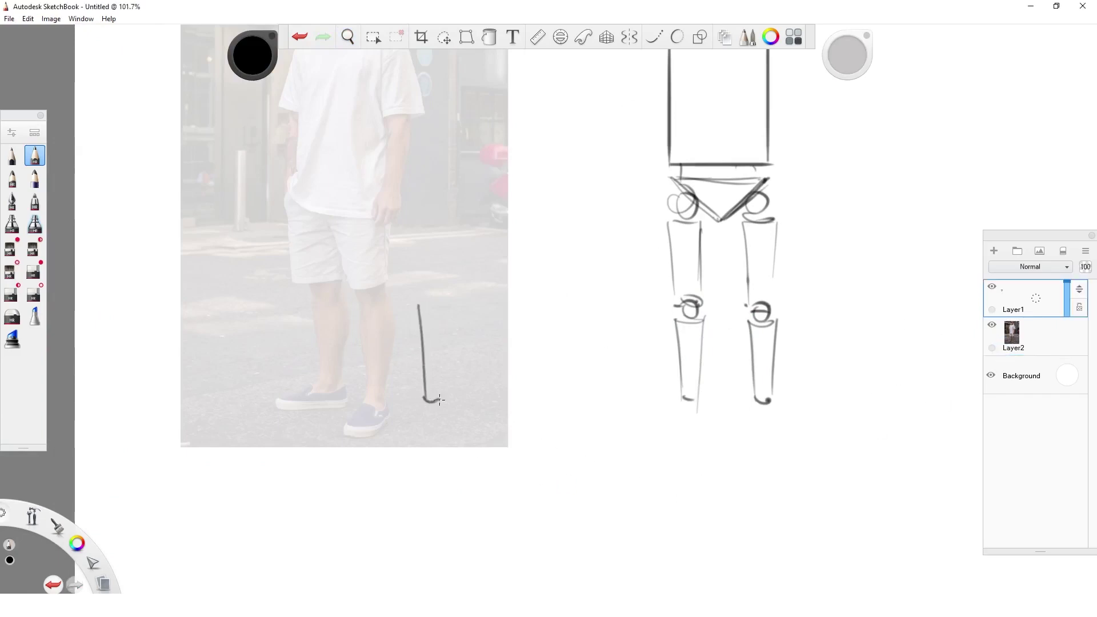
{"action": "left_click_drag", "start_coordinate": [453, 309], "coordinate": [441, 401]}
{"action": "mouse_move", "coordinate": [420, 295]}
{"action": "left_mouse_down"}
{"action": "mouse_move", "coordinate": [449, 295]}
{"action": "mouse_move", "coordinate": [442, 394]}
{"action": "mouse_move", "coordinate": [423, 392]}
{"action": "left_mouse_up"}
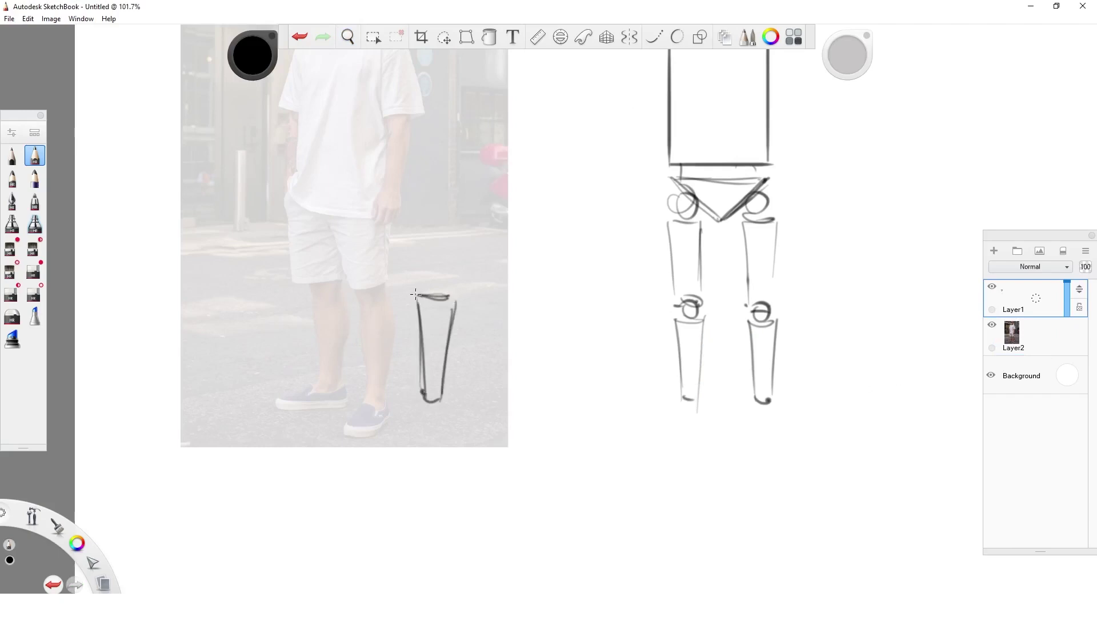
Sketch a larger tilted tapered cylinder beside the upright one and add a downward arrow along each side.
{"action": "left_click_drag", "start_coordinate": [520, 320], "coordinate": [523, 319]}
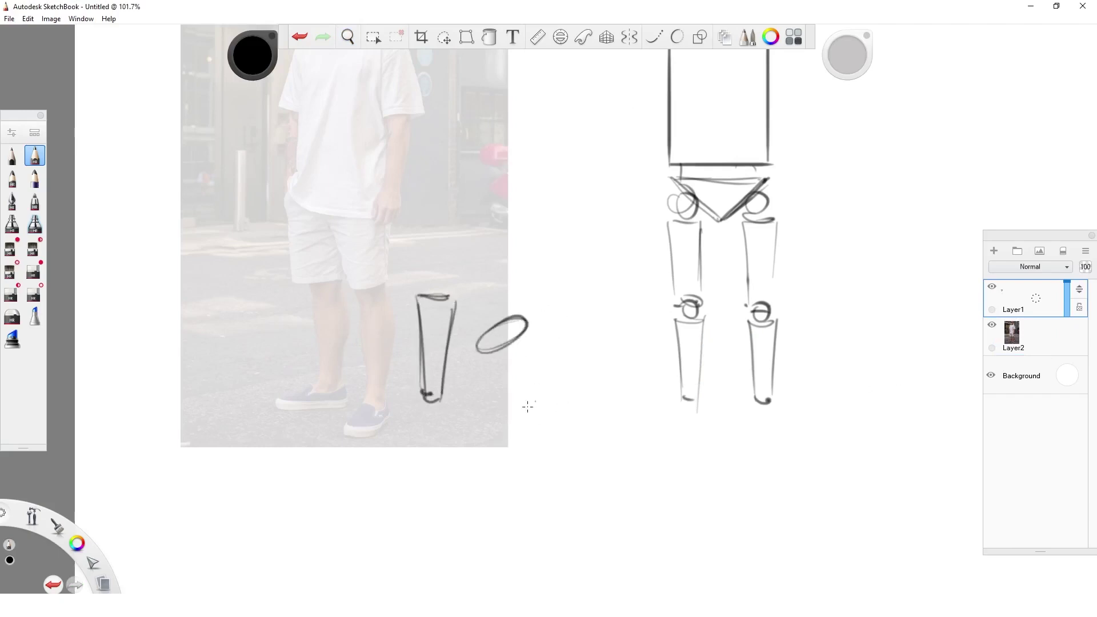
{"action": "left_click_drag", "start_coordinate": [524, 405], "coordinate": [528, 420]}
{"action": "left_click_drag", "start_coordinate": [486, 350], "coordinate": [534, 431]}
{"action": "left_click_drag", "start_coordinate": [524, 317], "coordinate": [547, 416]}
{"action": "mouse_move", "coordinate": [480, 348]}
{"action": "left_mouse_down"}
{"action": "mouse_move", "coordinate": [531, 431]}
{"action": "mouse_move", "coordinate": [525, 407]}
{"action": "left_mouse_up"}
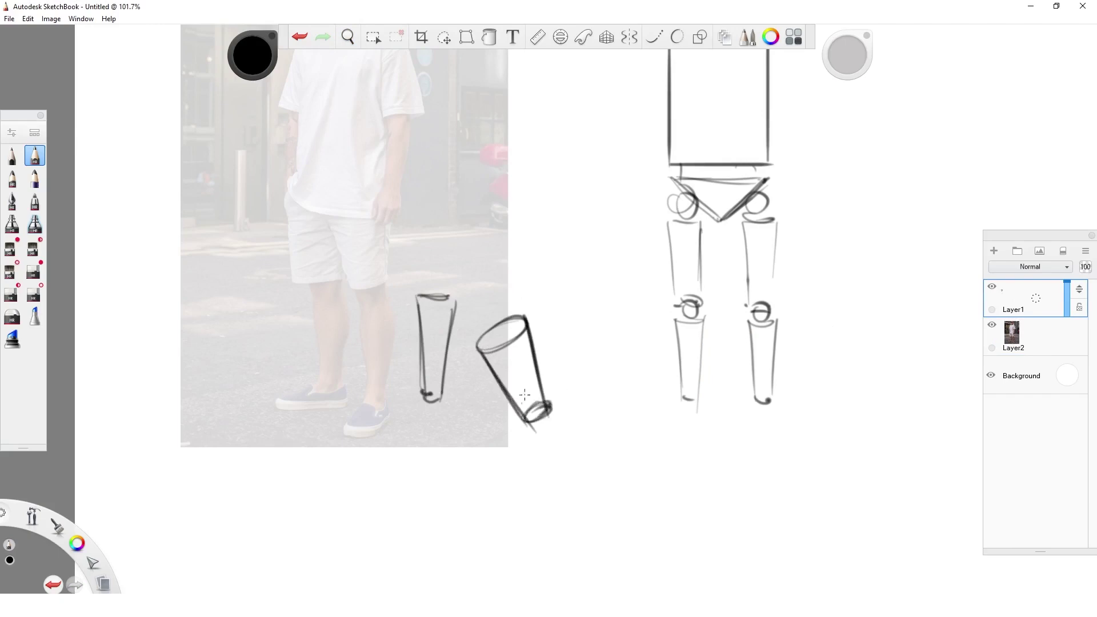
{"action": "left_click_drag", "start_coordinate": [548, 321], "coordinate": [553, 382]}
{"action": "mouse_move", "coordinate": [466, 363]}
{"action": "left_mouse_down"}
{"action": "mouse_move", "coordinate": [493, 396]}
{"action": "mouse_move", "coordinate": [702, 419]}
{"action": "left_mouse_up"}
Lasso the two example cylinders with their arrows, delete them and clear the selection.
{"action": "key", "text": "space"}
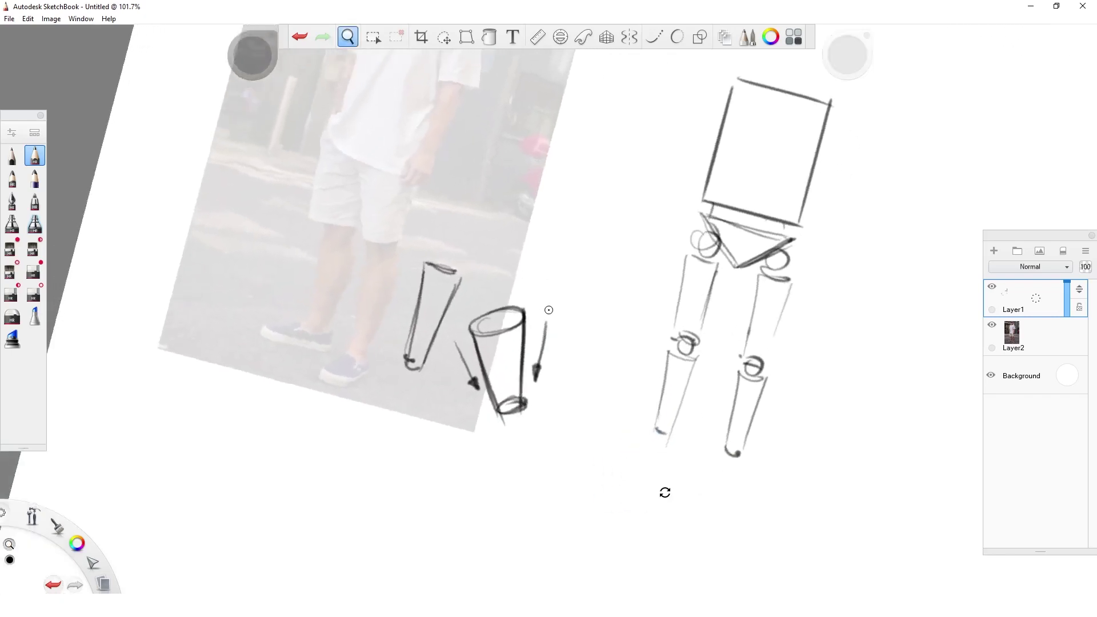
{"action": "left_click_drag", "start_coordinate": [665, 493], "coordinate": [664, 490]}
{"action": "key", "text": "l"}
{"action": "mouse_move", "coordinate": [569, 272]}
{"action": "left_mouse_down"}
{"action": "mouse_move", "coordinate": [566, 465]}
{"action": "mouse_move", "coordinate": [506, 203]}
{"action": "left_mouse_up"}
{"action": "key", "text": "Delete"}
{"action": "key", "text": "ctrl+d"}
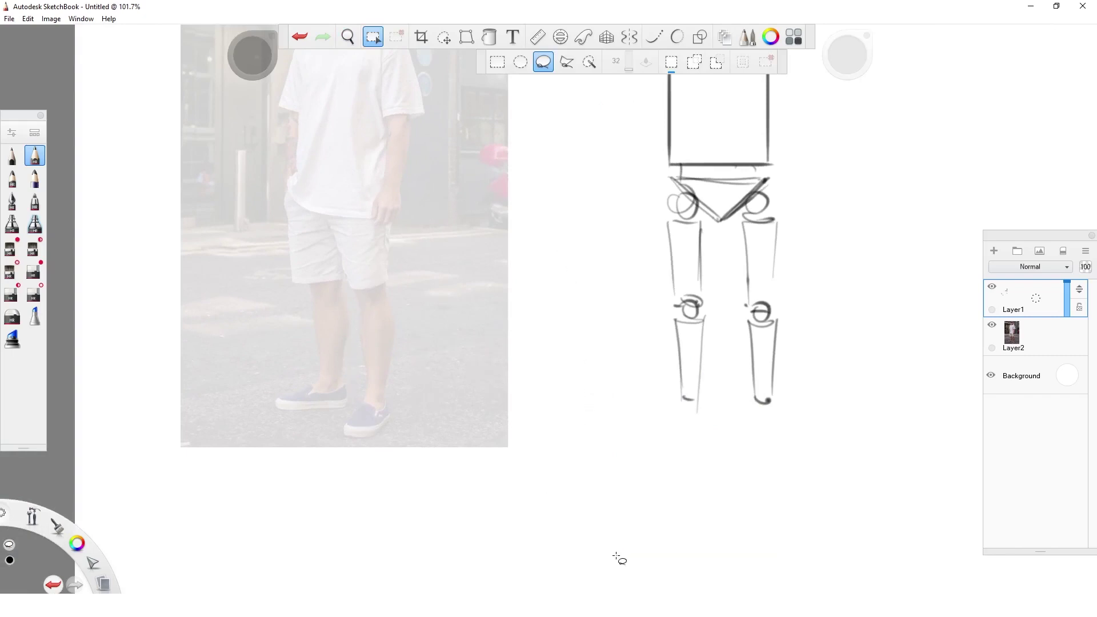
Restore the photo on Layer2 to full opacity and make Layer1 active again.
{"action": "left_click", "coordinate": [1056, 343]}
{"action": "left_click_drag", "start_coordinate": [1066, 340], "coordinate": [1071, 287]}
{"action": "left_click", "coordinate": [1024, 306]}
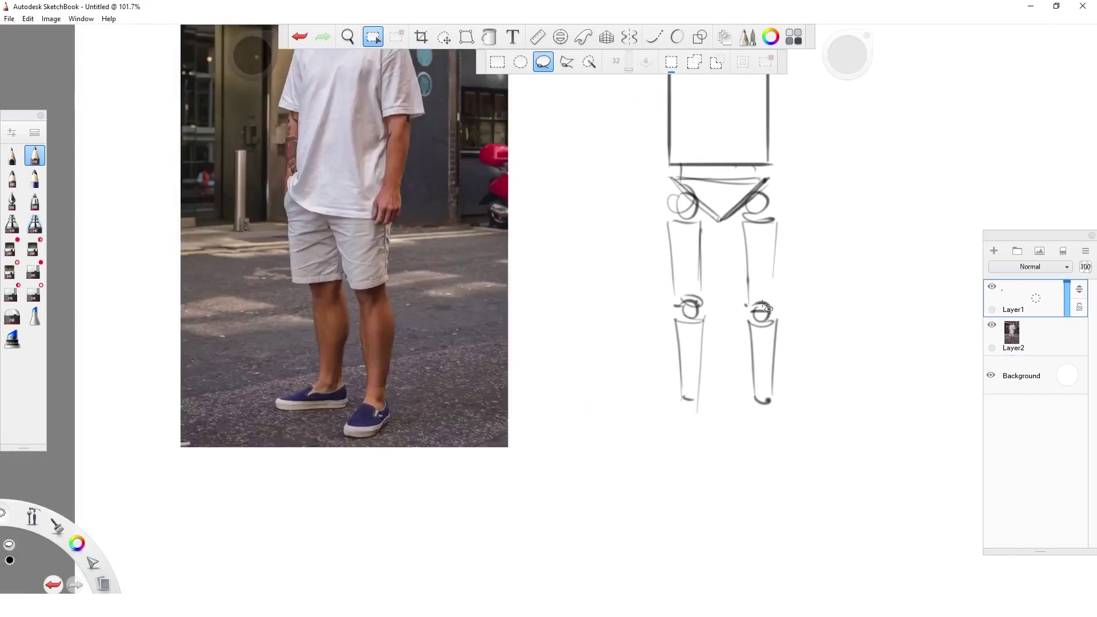
With the pencil, redraw the outer edge of the figure's right-hand thigh between hip and knee.
{"action": "key", "text": "b"}
{"action": "mouse_move", "coordinate": [761, 298]}
{"action": "left_mouse_down"}
{"action": "mouse_move", "coordinate": [750, 305]}
{"action": "mouse_move", "coordinate": [779, 220]}
{"action": "left_mouse_up"}
{"action": "key", "text": "space"}
{"action": "left_click_drag", "start_coordinate": [762, 284], "coordinate": [697, 317]}
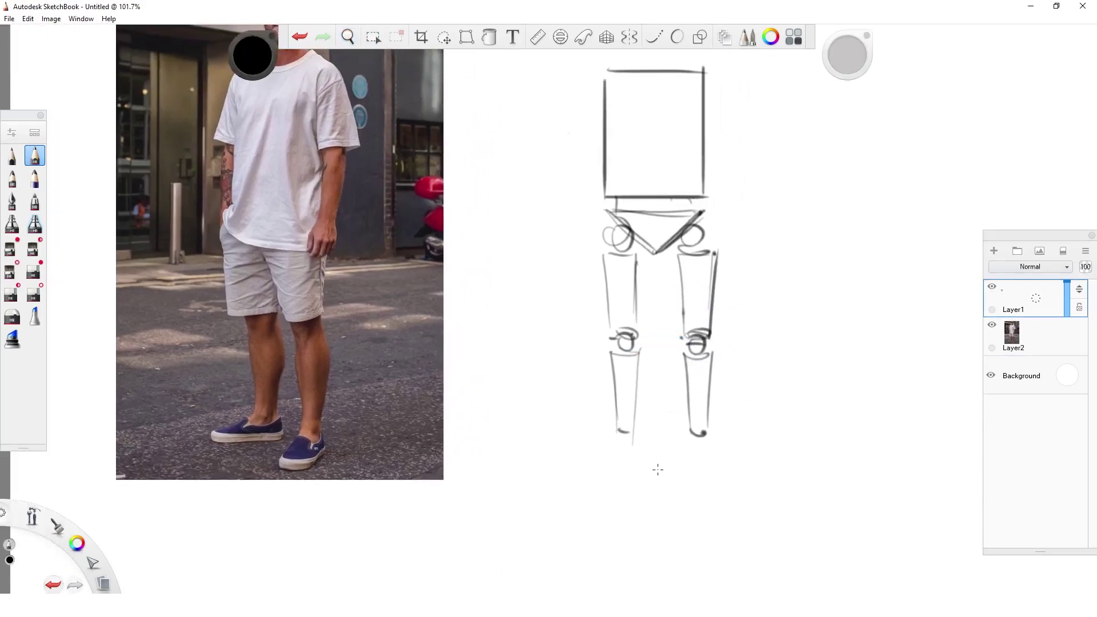
Draw ball joints at both ankles and add simple wedge-shaped feet beneath them.
{"action": "left_click_drag", "start_coordinate": [630, 435], "coordinate": [700, 434]}
{"action": "left_click_drag", "start_coordinate": [624, 434], "coordinate": [628, 440]}
{"action": "left_click_drag", "start_coordinate": [694, 433], "coordinate": [700, 448]}
{"action": "mouse_move", "coordinate": [622, 448]}
{"action": "left_mouse_down"}
{"action": "mouse_move", "coordinate": [563, 483]}
{"action": "mouse_move", "coordinate": [621, 471]}
{"action": "left_mouse_up"}
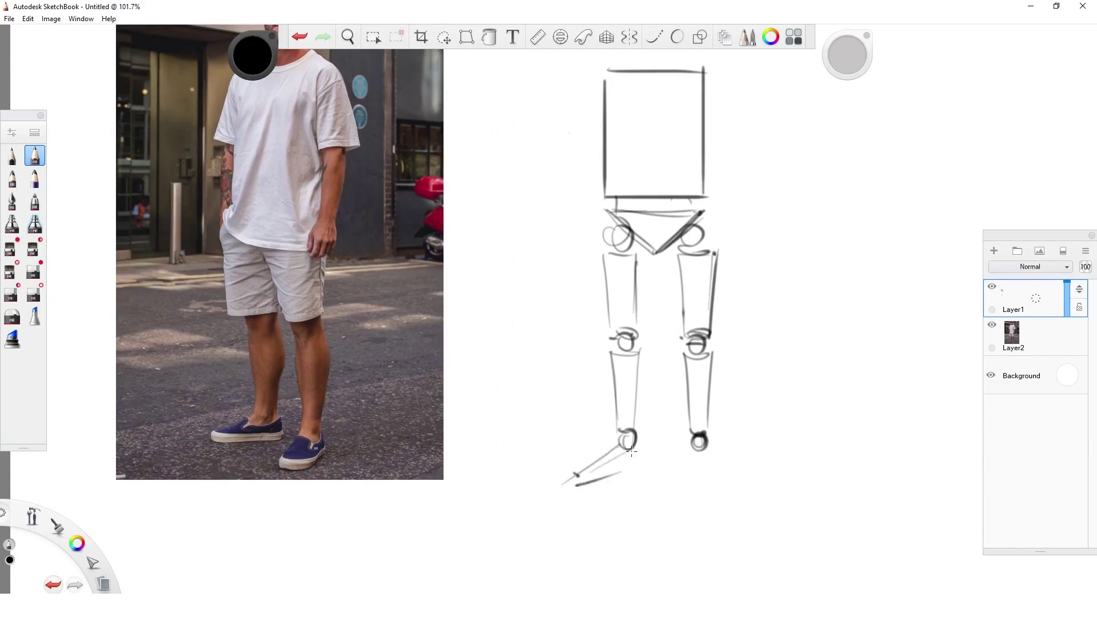
{"action": "mouse_move", "coordinate": [692, 448]}
{"action": "left_mouse_down"}
{"action": "mouse_move", "coordinate": [680, 478]}
{"action": "mouse_move", "coordinate": [701, 477]}
{"action": "left_mouse_up"}
{"action": "left_click_drag", "start_coordinate": [705, 450], "coordinate": [708, 487]}
Add shoulder circles at the torso's upper corners and draw the right-hand upper arm as a cylinder.
{"action": "key", "text": "space"}
{"action": "left_click_drag", "start_coordinate": [757, 291], "coordinate": [750, 351]}
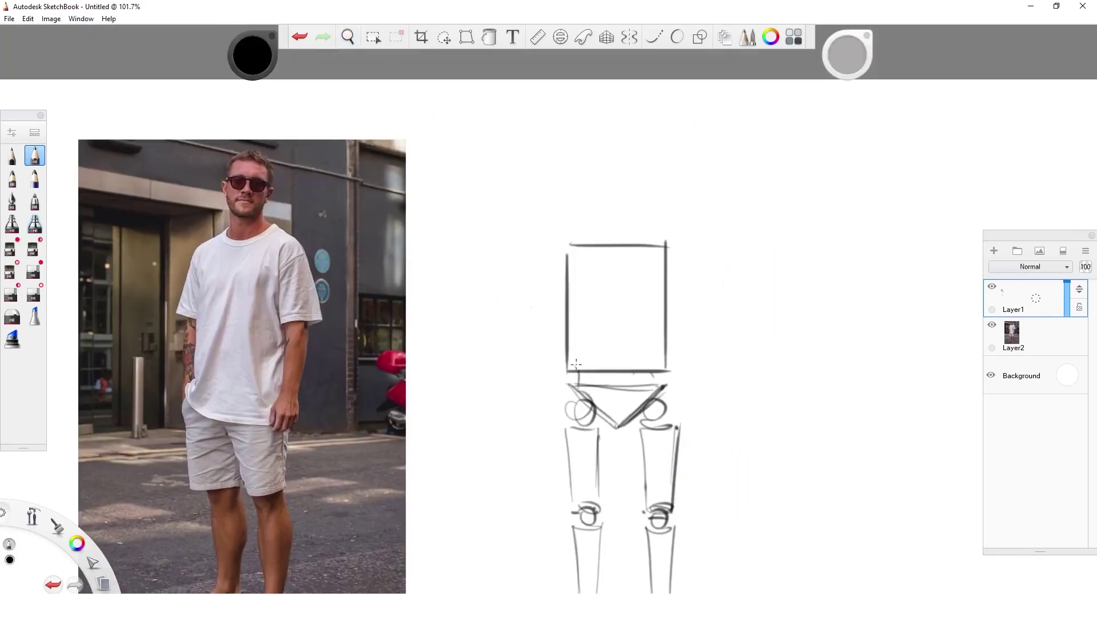
{"action": "mouse_move", "coordinate": [576, 364]}
{"action": "left_mouse_down"}
{"action": "mouse_move", "coordinate": [567, 247]}
{"action": "mouse_move", "coordinate": [558, 255]}
{"action": "mouse_move", "coordinate": [574, 251]}
{"action": "left_mouse_up"}
{"action": "mouse_move", "coordinate": [665, 246]}
{"action": "left_mouse_down"}
{"action": "mouse_move", "coordinate": [680, 260]}
{"action": "mouse_move", "coordinate": [668, 247]}
{"action": "mouse_move", "coordinate": [681, 372]}
{"action": "mouse_move", "coordinate": [691, 344]}
{"action": "left_mouse_up"}
{"action": "left_click_drag", "start_coordinate": [689, 277], "coordinate": [701, 349]}
{"action": "left_click_drag", "start_coordinate": [656, 280], "coordinate": [678, 357]}
{"action": "left_click_drag", "start_coordinate": [689, 276], "coordinate": [667, 282]}
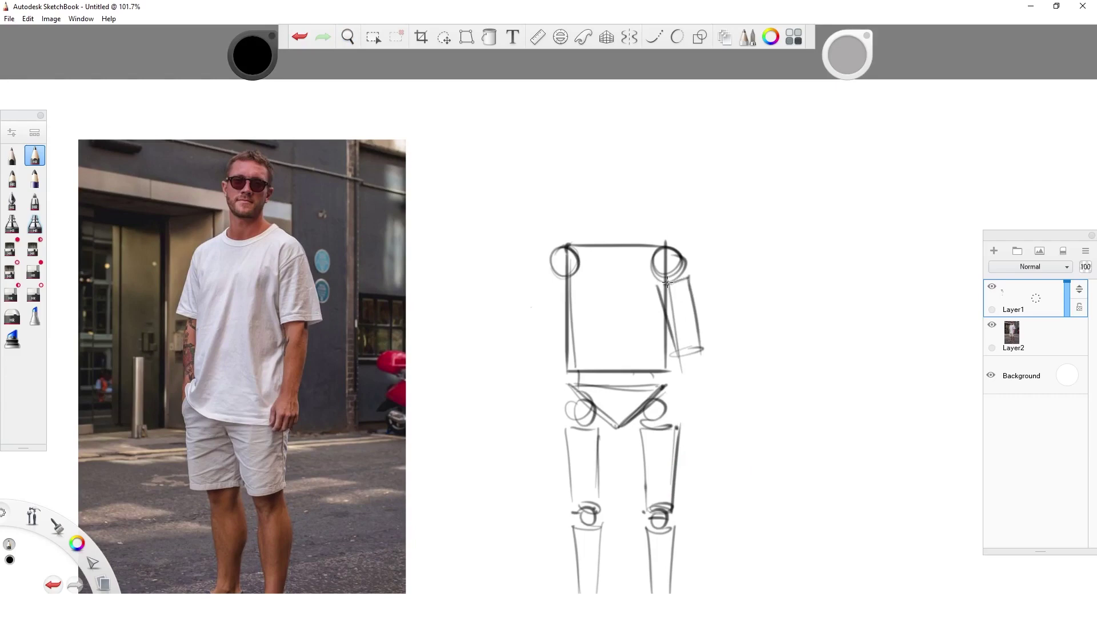
Draw the left-hand upper arm as a tapered cylinder running from the shoulder circle to the elbow.
{"action": "left_click_drag", "start_coordinate": [553, 270], "coordinate": [535, 335]}
{"action": "mouse_move", "coordinate": [548, 340]}
{"action": "left_mouse_down"}
{"action": "mouse_move", "coordinate": [529, 349]}
{"action": "mouse_move", "coordinate": [549, 351]}
{"action": "left_mouse_up"}
{"action": "left_click_drag", "start_coordinate": [572, 289], "coordinate": [552, 350]}
{"action": "left_click_drag", "start_coordinate": [565, 264], "coordinate": [532, 336]}
{"action": "left_click_drag", "start_coordinate": [573, 297], "coordinate": [547, 353]}
Add elbow joints to both arms and draw the tapered forearms below them.
{"action": "left_click_drag", "start_coordinate": [693, 358], "coordinate": [690, 357]}
{"action": "mouse_move", "coordinate": [526, 371]}
{"action": "left_mouse_down"}
{"action": "mouse_move", "coordinate": [535, 468]}
{"action": "mouse_move", "coordinate": [549, 454]}
{"action": "mouse_move", "coordinate": [540, 459]}
{"action": "mouse_move", "coordinate": [552, 372]}
{"action": "left_mouse_up"}
{"action": "mouse_move", "coordinate": [683, 378]}
{"action": "left_mouse_down"}
{"action": "mouse_move", "coordinate": [690, 457]}
{"action": "mouse_move", "coordinate": [704, 454]}
{"action": "mouse_move", "coordinate": [708, 381]}
{"action": "left_mouse_up"}
{"action": "mouse_move", "coordinate": [694, 366]}
{"action": "left_mouse_down"}
{"action": "mouse_move", "coordinate": [721, 378]}
{"action": "mouse_move", "coordinate": [710, 370]}
{"action": "mouse_move", "coordinate": [699, 457]}
{"action": "left_mouse_up"}
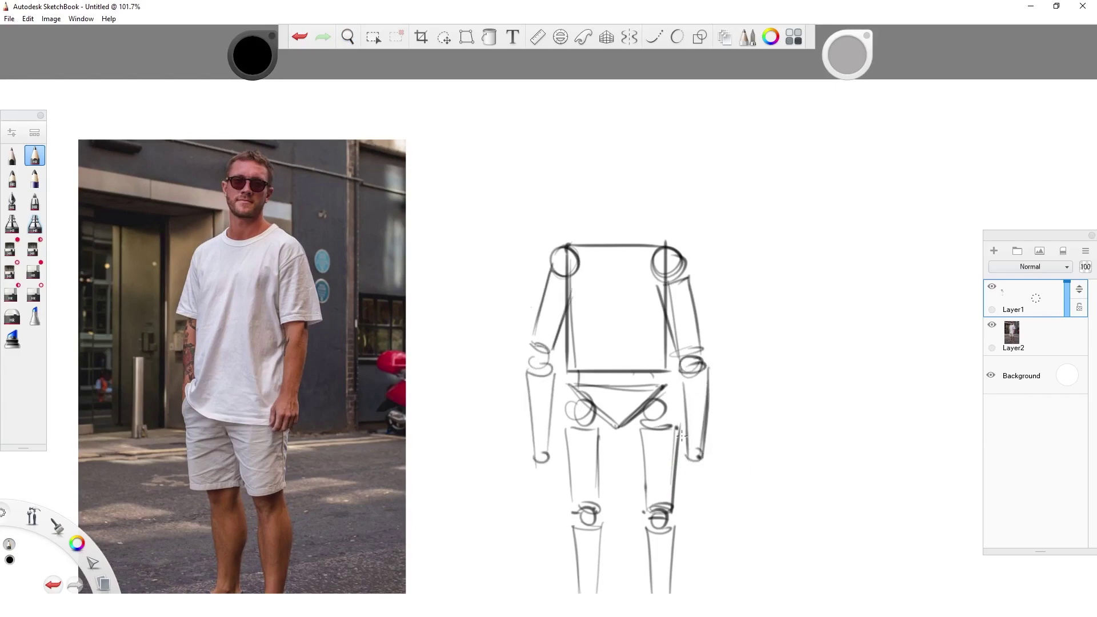
Clean up the left-hand wrist with the eraser and reinforce the right-hand wrist and elbow in pencil.
{"action": "key", "text": "e"}
{"action": "left_click_drag", "start_coordinate": [548, 450], "coordinate": [534, 460]}
{"action": "key", "text": "b"}
{"action": "key", "text": "e"}
{"action": "key", "text": "b"}
{"action": "mouse_move", "coordinate": [703, 457]}
{"action": "left_mouse_down"}
{"action": "mouse_move", "coordinate": [686, 459]}
{"action": "mouse_move", "coordinate": [703, 449]}
{"action": "left_mouse_up"}
{"action": "left_click_drag", "start_coordinate": [690, 348], "coordinate": [702, 342]}
Draw wrist joints and simple block-shaped hands at the ends of both forearms.
{"action": "key", "text": "space"}
{"action": "left_click_drag", "start_coordinate": [718, 497], "coordinate": [696, 393]}
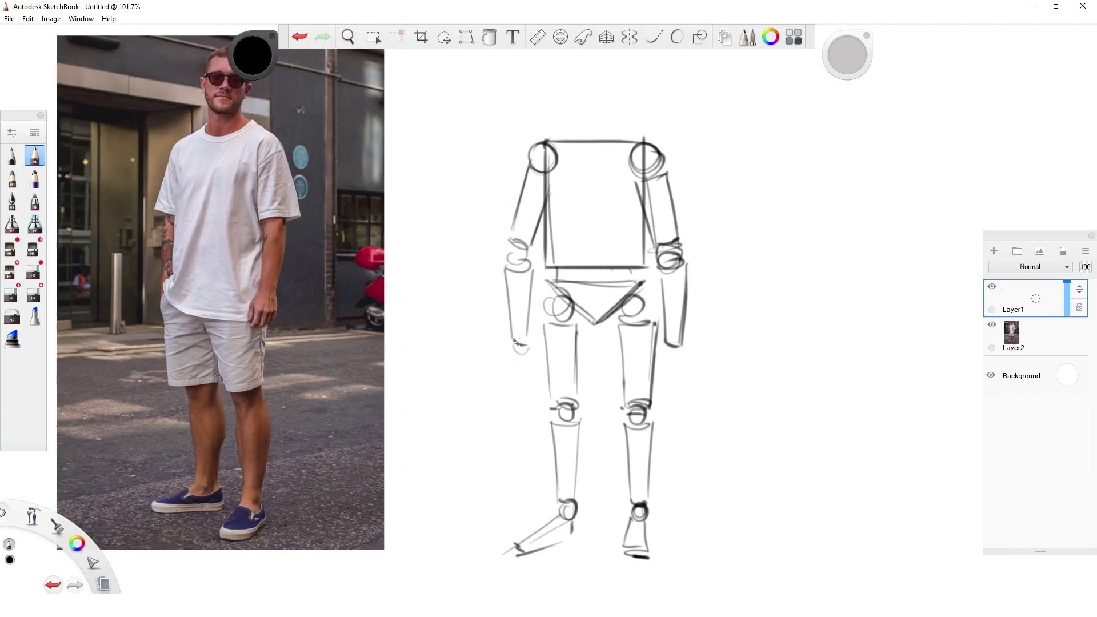
{"action": "left_click_drag", "start_coordinate": [671, 343], "coordinate": [675, 354]}
{"action": "left_click_drag", "start_coordinate": [516, 351], "coordinate": [532, 384]}
{"action": "left_click_drag", "start_coordinate": [665, 350], "coordinate": [668, 370]}
Draw the neck as a short cylinder with an ellipse at its base on the torso.
{"action": "key", "text": "s"}
{"action": "key", "text": "space"}
{"action": "left_click_drag", "start_coordinate": [746, 327], "coordinate": [698, 407]}
{"action": "key", "text": "s"}
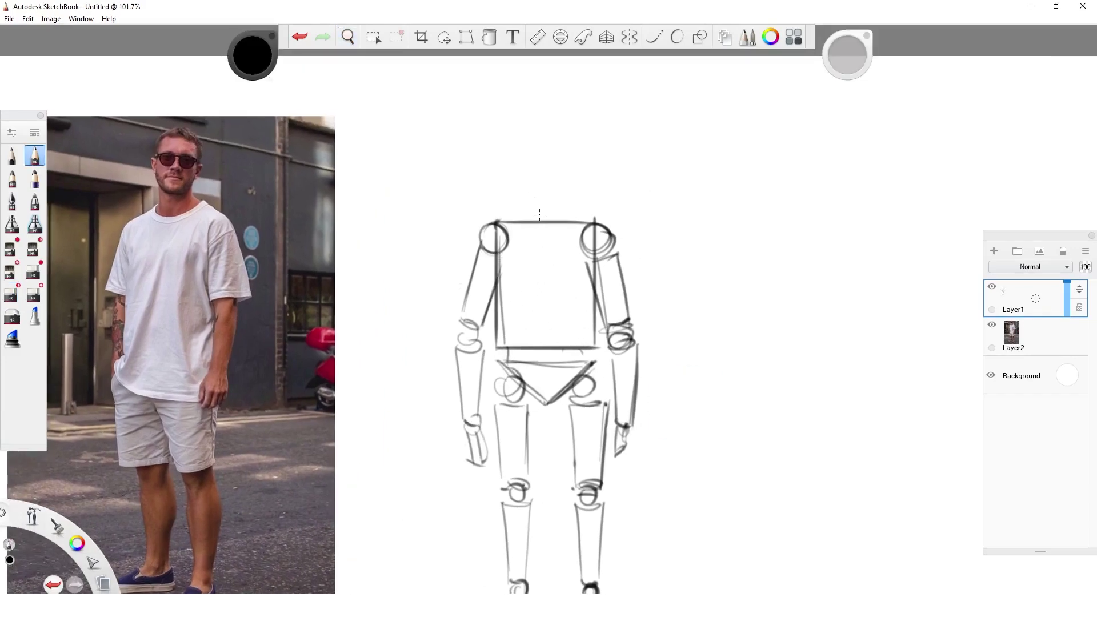
{"action": "mouse_move", "coordinate": [528, 188]}
{"action": "left_mouse_down"}
{"action": "mouse_move", "coordinate": [528, 227]}
{"action": "mouse_move", "coordinate": [560, 219]}
{"action": "left_mouse_up"}
{"action": "mouse_move", "coordinate": [552, 217]}
{"action": "left_mouse_down"}
{"action": "mouse_move", "coordinate": [525, 227]}
{"action": "mouse_move", "coordinate": [561, 224]}
{"action": "mouse_move", "coordinate": [527, 228]}
{"action": "mouse_move", "coordinate": [525, 192]}
{"action": "left_mouse_up"}
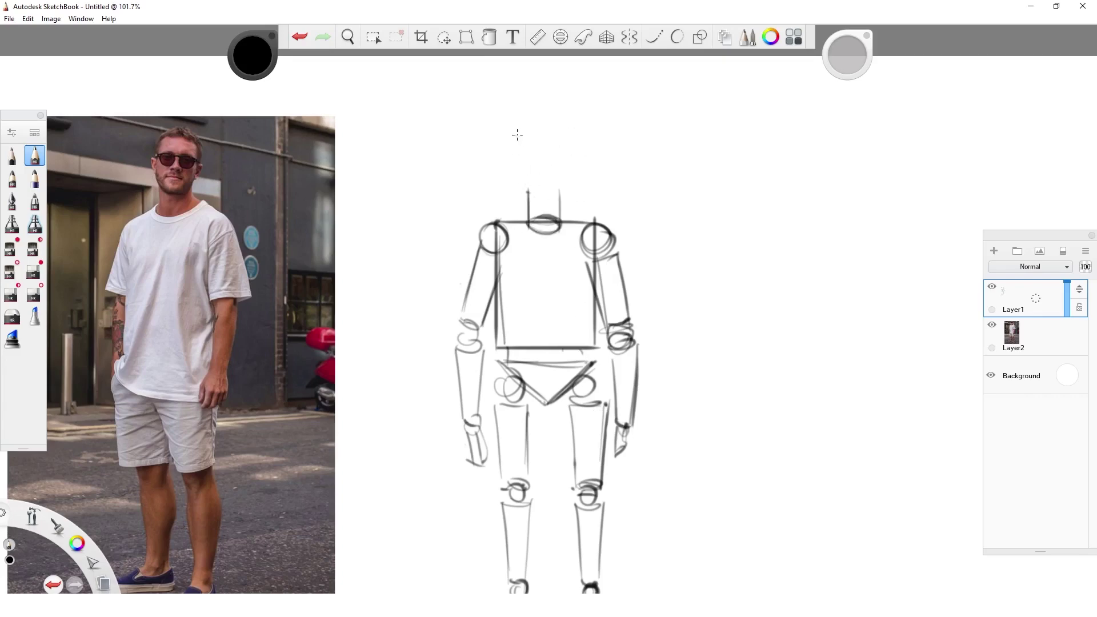
Draw the head as a slightly tapered box on top of the neck.
{"action": "left_click_drag", "start_coordinate": [517, 134], "coordinate": [519, 198]}
{"action": "left_click_drag", "start_coordinate": [514, 197], "coordinate": [568, 194]}
{"action": "left_click_drag", "start_coordinate": [567, 132], "coordinate": [566, 200]}
{"action": "mouse_move", "coordinate": [519, 124]}
{"action": "left_mouse_down"}
{"action": "mouse_move", "coordinate": [569, 124]}
{"action": "mouse_move", "coordinate": [531, 201]}
{"action": "mouse_move", "coordinate": [572, 145]}
{"action": "left_mouse_up"}
{"action": "left_click_drag", "start_coordinate": [549, 122], "coordinate": [528, 125]}
Sketch an egg-shaped head beside the figure, with a narrowing jaw and curved face guidelines.
{"action": "left_click_drag", "start_coordinate": [682, 250], "coordinate": [587, 264]}
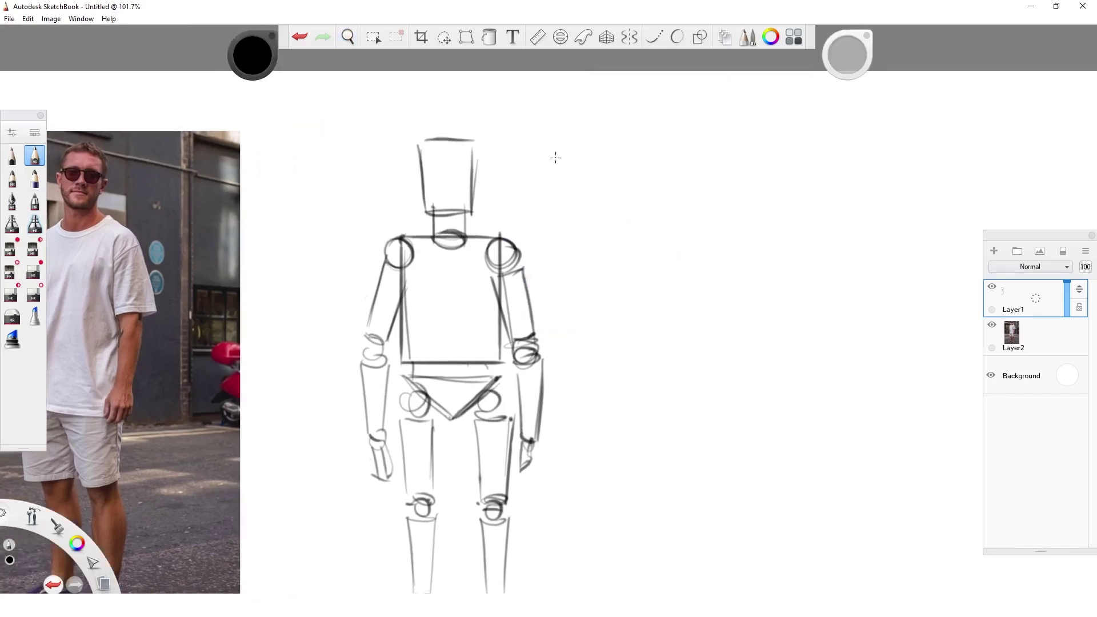
{"action": "mouse_move", "coordinate": [555, 157]}
{"action": "left_mouse_down"}
{"action": "mouse_move", "coordinate": [558, 218]}
{"action": "mouse_move", "coordinate": [546, 215]}
{"action": "mouse_move", "coordinate": [585, 240]}
{"action": "left_mouse_up"}
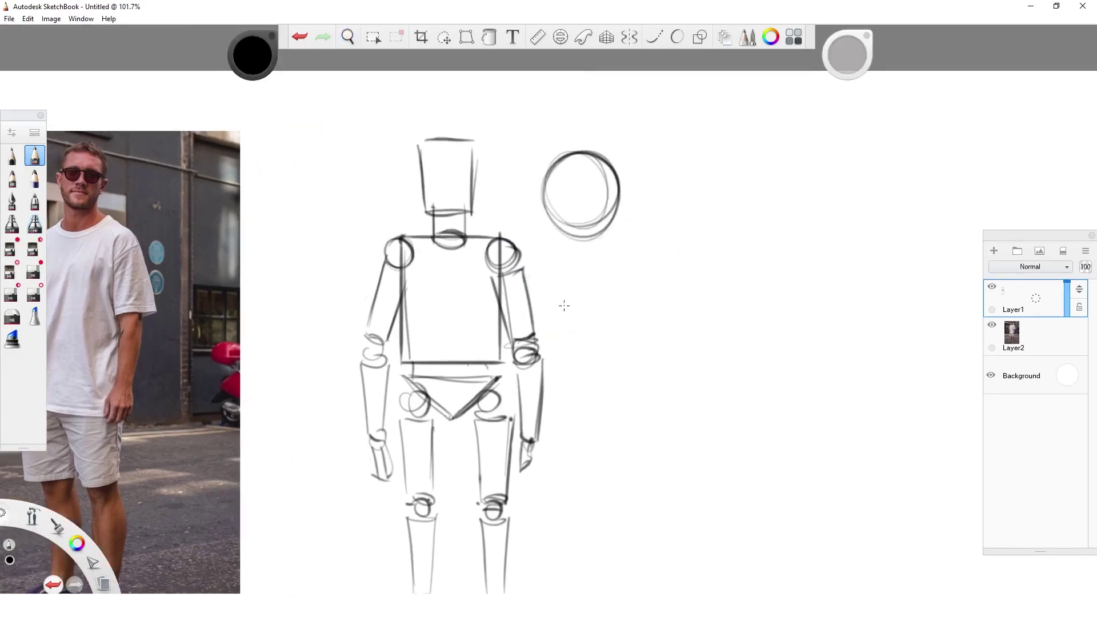
{"action": "left_click_drag", "start_coordinate": [574, 155], "coordinate": [560, 239]}
{"action": "mouse_move", "coordinate": [546, 191]}
{"action": "left_mouse_down"}
{"action": "mouse_move", "coordinate": [571, 205]}
{"action": "mouse_move", "coordinate": [576, 249]}
{"action": "mouse_move", "coordinate": [610, 255]}
{"action": "left_mouse_up"}
{"action": "mouse_move", "coordinate": [604, 171]}
{"action": "left_mouse_down"}
{"action": "mouse_move", "coordinate": [600, 251]}
{"action": "mouse_move", "coordinate": [567, 240]}
{"action": "left_mouse_up"}
{"action": "left_click_drag", "start_coordinate": [620, 191], "coordinate": [601, 252]}
{"action": "mouse_move", "coordinate": [619, 200]}
{"action": "left_mouse_down"}
{"action": "mouse_move", "coordinate": [564, 237]}
{"action": "mouse_move", "coordinate": [600, 253]}
{"action": "left_mouse_up"}
{"action": "left_click_drag", "start_coordinate": [565, 239], "coordinate": [596, 255]}
{"action": "left_click_drag", "start_coordinate": [597, 191], "coordinate": [597, 220]}
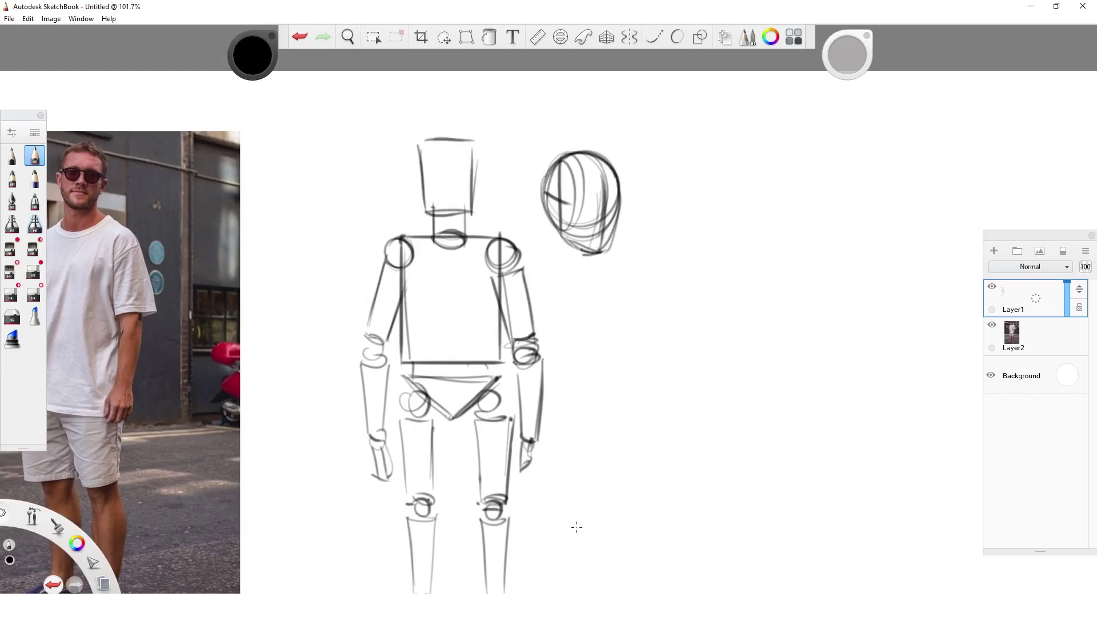
Sketch a tall three-dimensional box beside the egg-shaped head.
{"action": "key", "text": "space"}
{"action": "left_click_drag", "start_coordinate": [756, 360], "coordinate": [663, 369]}
{"action": "mouse_move", "coordinate": [571, 184]}
{"action": "left_mouse_down"}
{"action": "mouse_move", "coordinate": [597, 261]}
{"action": "mouse_move", "coordinate": [598, 194]}
{"action": "left_mouse_up"}
{"action": "left_click_drag", "start_coordinate": [591, 277], "coordinate": [642, 268]}
{"action": "left_click_drag", "start_coordinate": [640, 197], "coordinate": [628, 269]}
{"action": "left_click_drag", "start_coordinate": [598, 193], "coordinate": [639, 184]}
{"action": "left_click_drag", "start_coordinate": [572, 176], "coordinate": [642, 184]}
{"action": "left_click_drag", "start_coordinate": [642, 187], "coordinate": [631, 271]}
Lasso the egg-shaped head and the box, move them farther from the figure, and clear the selection.
{"action": "key", "text": "space"}
{"action": "left_click_drag", "start_coordinate": [606, 440], "coordinate": [771, 349]}
{"action": "key", "text": "space"}
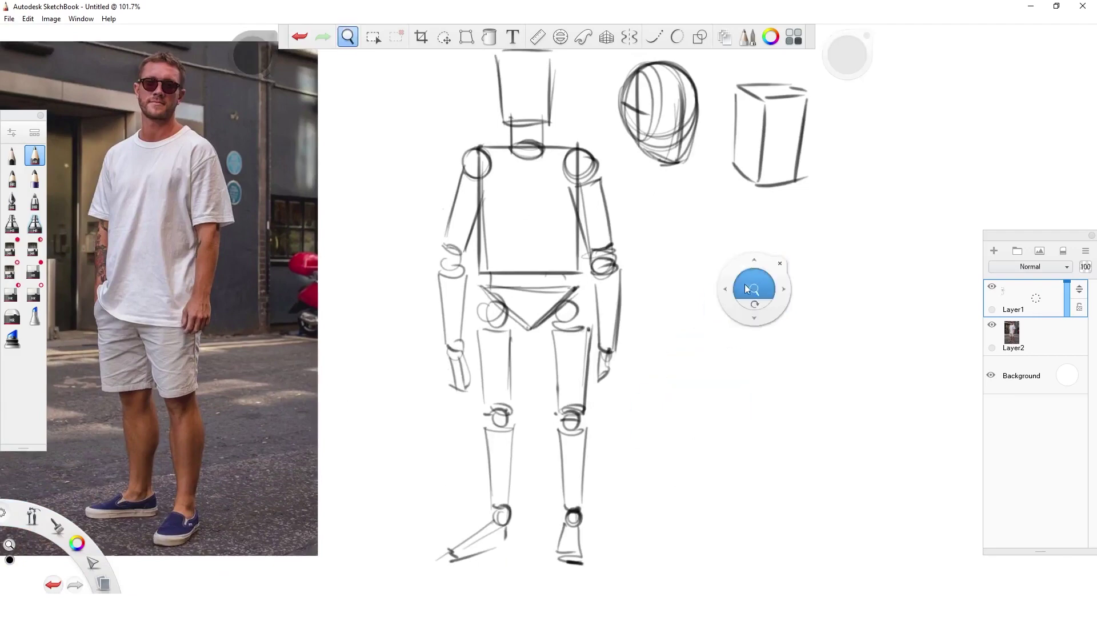
{"action": "left_click_drag", "start_coordinate": [748, 289], "coordinate": [720, 317]}
{"action": "left_click_drag", "start_coordinate": [690, 374], "coordinate": [678, 383]}
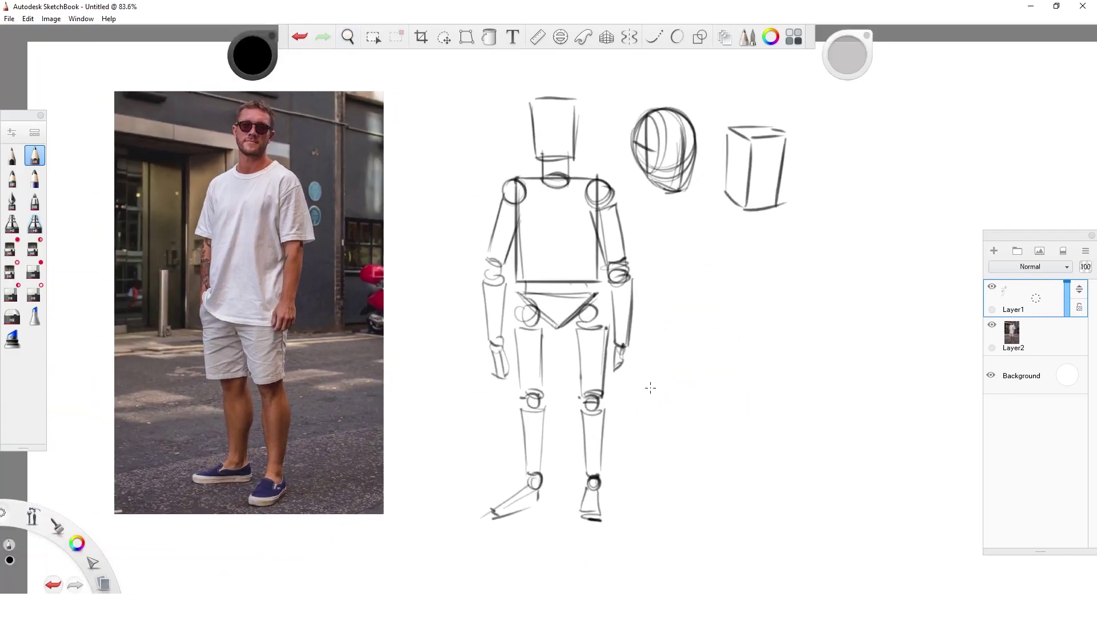
{"action": "key", "text": "space"}
{"action": "left_click_drag", "start_coordinate": [738, 369], "coordinate": [593, 402]}
{"action": "key", "text": "l"}
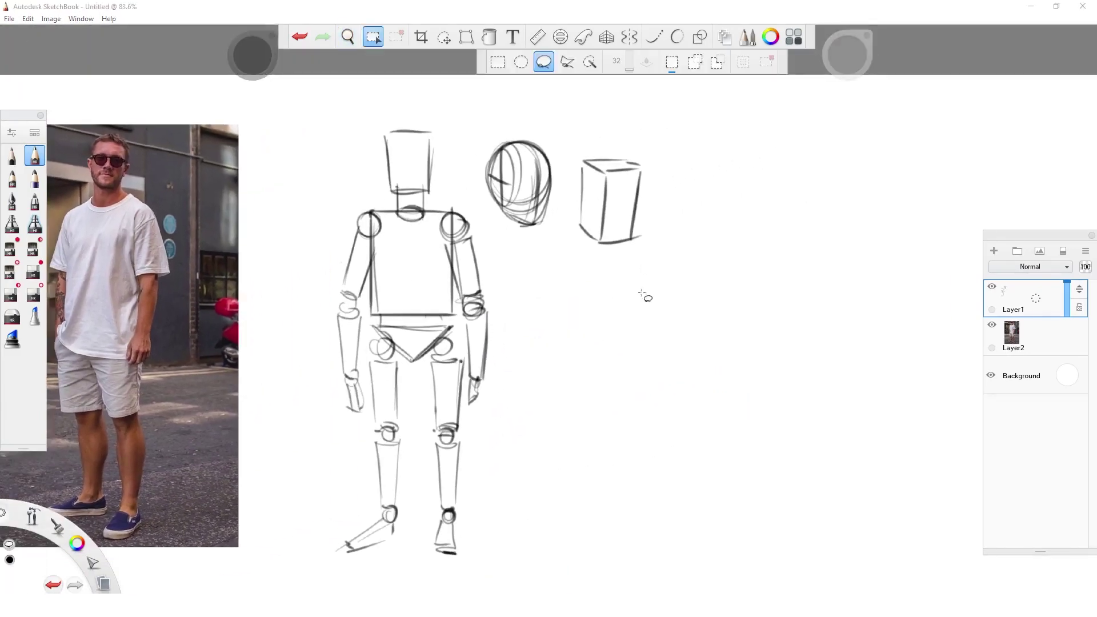
{"action": "left_click_drag", "start_coordinate": [503, 247], "coordinate": [613, 336]}
{"action": "key", "text": "v"}
{"action": "mouse_move", "coordinate": [641, 281]}
{"action": "left_mouse_down"}
{"action": "mouse_move", "coordinate": [916, 254]}
{"action": "mouse_move", "coordinate": [887, 255]}
{"action": "left_mouse_up"}
{"action": "key", "text": "ctrl+d"}
{"action": "key", "text": "b"}
Lasso the whole figure, paste a copy on a new layer and place it beside the original.
{"action": "left_click_drag", "start_coordinate": [550, 535], "coordinate": [378, 91]}
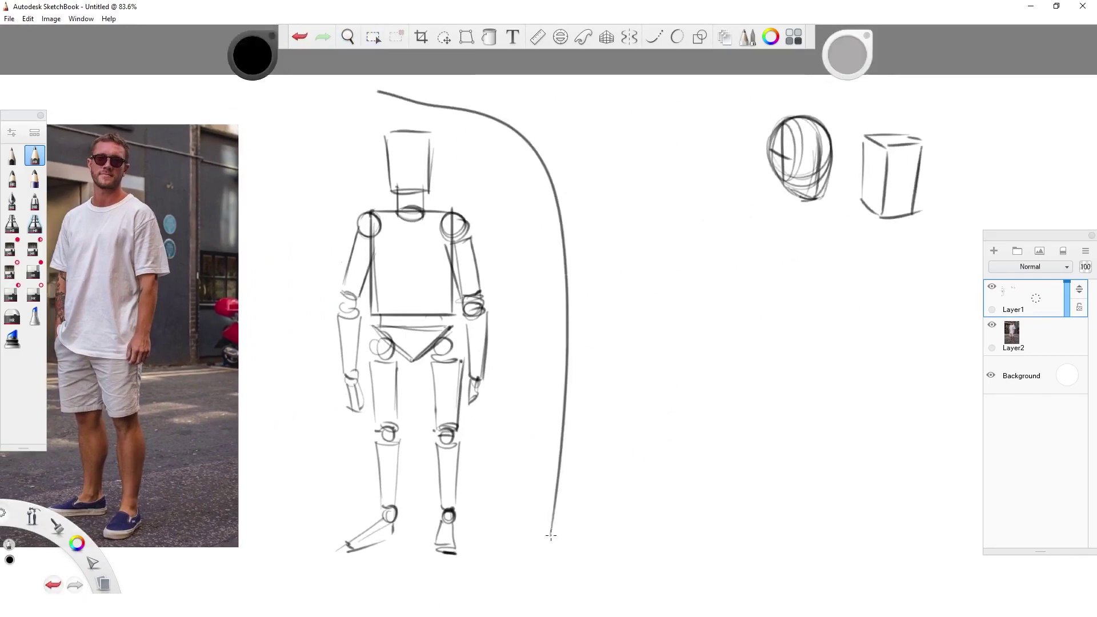
{"action": "key", "text": "ctrl+z"}
{"action": "key", "text": "m"}
{"action": "left_click_drag", "start_coordinate": [543, 404], "coordinate": [537, 538]}
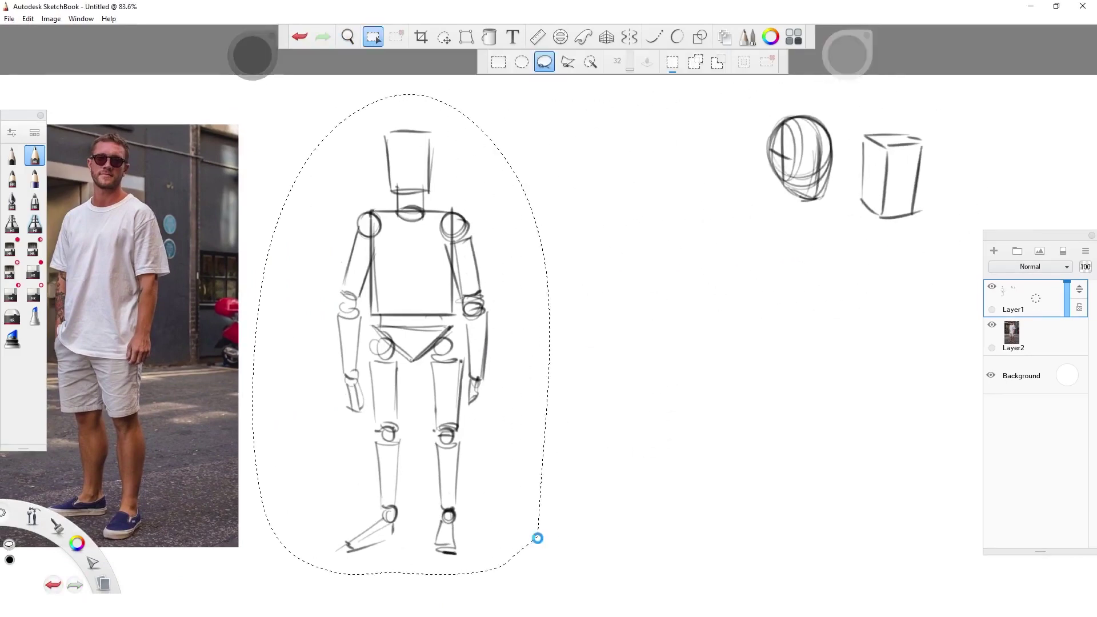
{"action": "key", "text": "ctrl+d"}
{"action": "key", "text": "ctrl+v"}
{"action": "mouse_move", "coordinate": [523, 435]}
{"action": "left_mouse_down"}
{"action": "mouse_move", "coordinate": [759, 431]}
{"action": "mouse_move", "coordinate": [739, 435]}
{"action": "left_mouse_up"}
{"action": "left_click", "coordinate": [789, 374]}
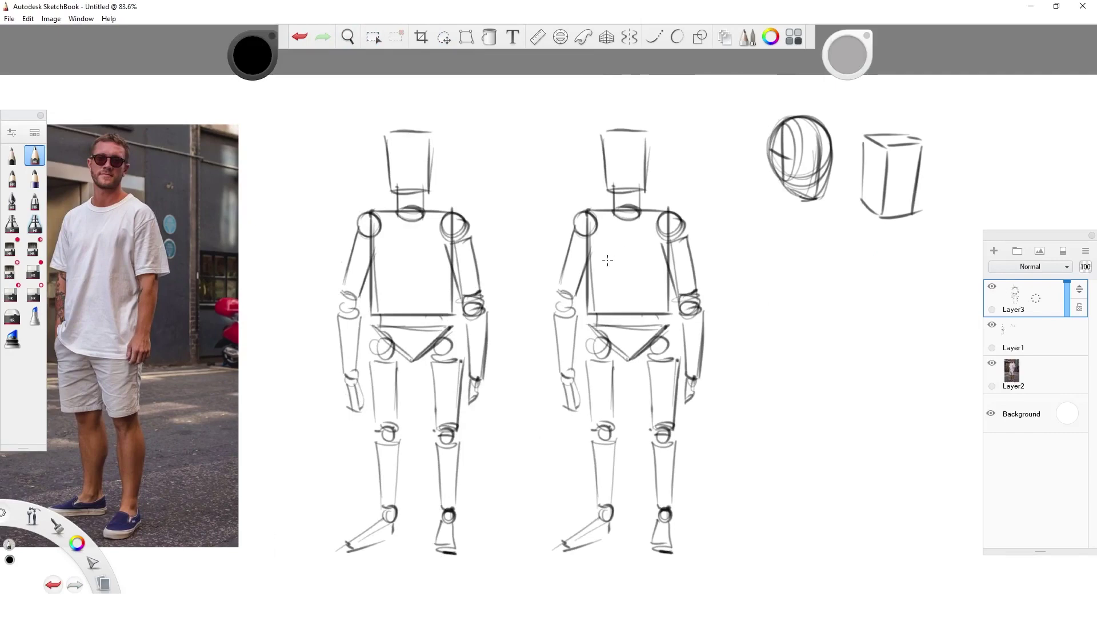
Erase the copied figure's torso box and draw a narrower waist block above the pelvis.
{"action": "key", "text": "e"}
{"action": "mouse_move", "coordinate": [594, 242]}
{"action": "left_mouse_down"}
{"action": "mouse_move", "coordinate": [594, 317]}
{"action": "mouse_move", "coordinate": [662, 297]}
{"action": "mouse_move", "coordinate": [662, 269]}
{"action": "mouse_move", "coordinate": [600, 211]}
{"action": "mouse_move", "coordinate": [589, 260]}
{"action": "mouse_move", "coordinate": [602, 327]}
{"action": "left_mouse_up"}
{"action": "key", "text": "e"}
{"action": "mouse_move", "coordinate": [652, 285]}
{"action": "left_mouse_down"}
{"action": "mouse_move", "coordinate": [652, 339]}
{"action": "mouse_move", "coordinate": [654, 323]}
{"action": "left_mouse_up"}
{"action": "mouse_move", "coordinate": [603, 282]}
{"action": "left_mouse_down"}
{"action": "mouse_move", "coordinate": [655, 281]}
{"action": "mouse_move", "coordinate": [598, 327]}
{"action": "mouse_move", "coordinate": [629, 281]}
{"action": "left_mouse_up"}
{"action": "left_click_drag", "start_coordinate": [652, 283], "coordinate": [651, 310]}
Draw a rounded ribcage shape between the copied figure's shoulders and waist block.
{"action": "left_click_drag", "start_coordinate": [588, 243], "coordinate": [598, 295]}
{"action": "left_click_drag", "start_coordinate": [660, 292], "coordinate": [664, 246]}
{"action": "mouse_move", "coordinate": [589, 219]}
{"action": "left_mouse_down"}
{"action": "mouse_move", "coordinate": [654, 217]}
{"action": "mouse_move", "coordinate": [598, 273]}
{"action": "left_mouse_up"}
{"action": "mouse_move", "coordinate": [586, 293]}
{"action": "left_mouse_down"}
{"action": "mouse_move", "coordinate": [586, 246]}
{"action": "mouse_move", "coordinate": [642, 282]}
{"action": "left_mouse_up"}
{"action": "left_click_drag", "start_coordinate": [661, 221], "coordinate": [663, 288]}
{"action": "left_click_drag", "start_coordinate": [596, 220], "coordinate": [597, 248]}
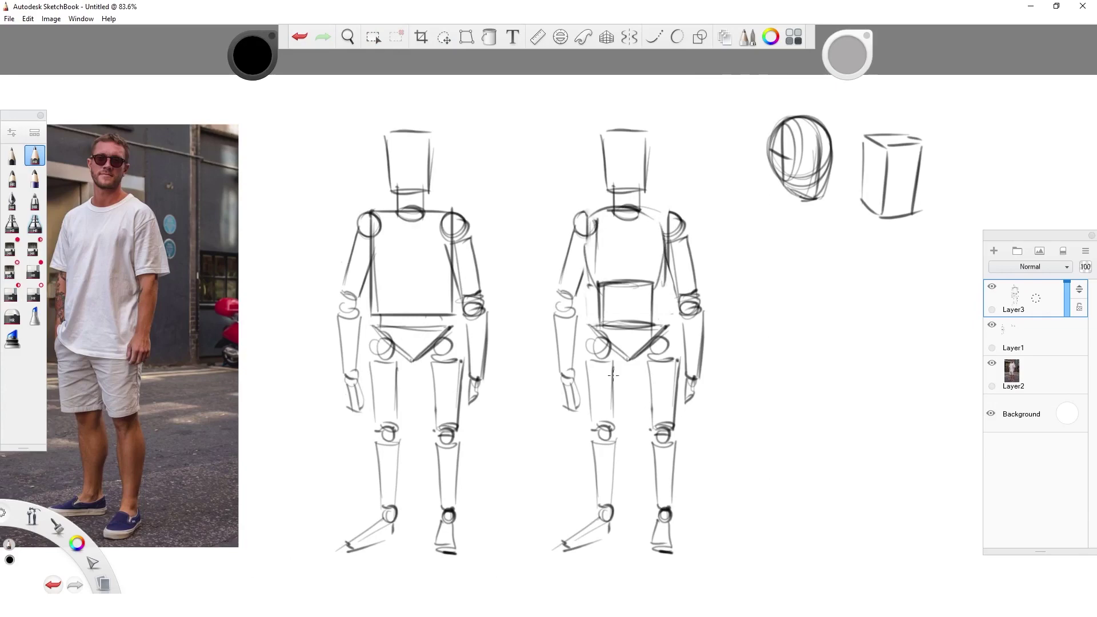
Sketch a cylinder for the waist in the empty area beside the copied figure.
{"action": "key", "text": "space"}
{"action": "left_click_drag", "start_coordinate": [978, 495], "coordinate": [767, 467]}
{"action": "mouse_move", "coordinate": [576, 369]}
{"action": "left_mouse_down"}
{"action": "mouse_move", "coordinate": [578, 330]}
{"action": "mouse_move", "coordinate": [640, 317]}
{"action": "mouse_move", "coordinate": [606, 313]}
{"action": "left_mouse_up"}
{"action": "mouse_move", "coordinate": [614, 363]}
{"action": "left_mouse_down"}
{"action": "mouse_move", "coordinate": [639, 370]}
{"action": "mouse_move", "coordinate": [640, 322]}
{"action": "left_mouse_up"}
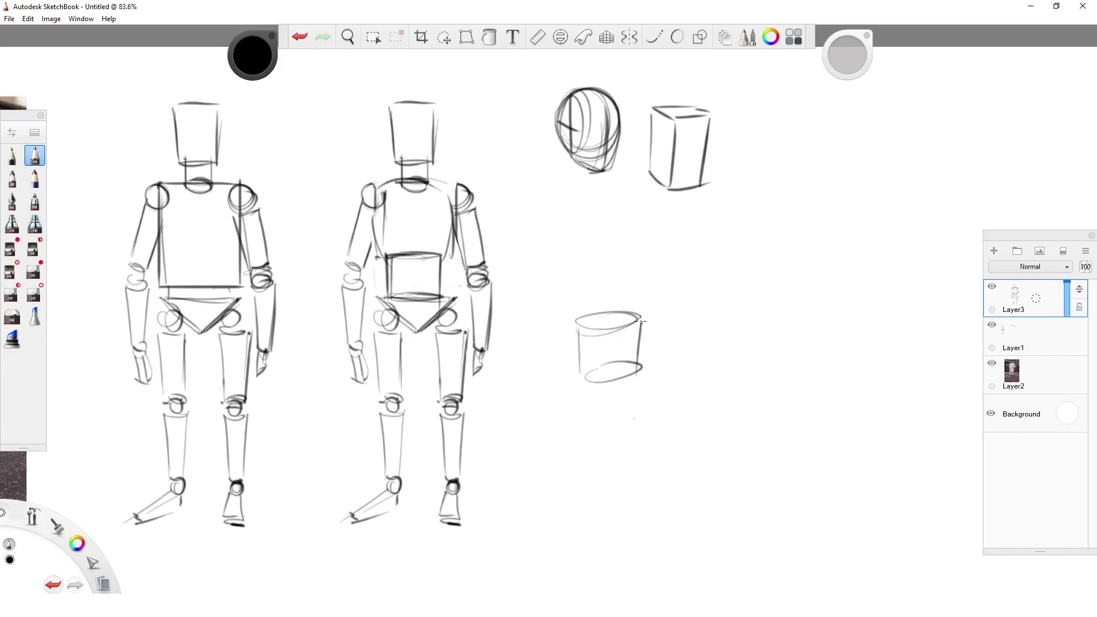
Draw a rounded ribcage with an arched lower edge over the upper part of the waist cylinder.
{"action": "mouse_move", "coordinate": [569, 277]}
{"action": "left_mouse_down"}
{"action": "mouse_move", "coordinate": [576, 338]}
{"action": "mouse_move", "coordinate": [628, 310]}
{"action": "mouse_move", "coordinate": [640, 328]}
{"action": "mouse_move", "coordinate": [647, 272]}
{"action": "mouse_move", "coordinate": [638, 262]}
{"action": "mouse_move", "coordinate": [649, 314]}
{"action": "left_mouse_up"}
{"action": "left_click_drag", "start_coordinate": [625, 271], "coordinate": [635, 309]}
{"action": "mouse_move", "coordinate": [571, 264]}
{"action": "left_mouse_down"}
{"action": "mouse_move", "coordinate": [596, 341]}
{"action": "mouse_move", "coordinate": [622, 313]}
{"action": "left_mouse_up"}
{"action": "left_click_drag", "start_coordinate": [633, 264], "coordinate": [653, 327]}
{"action": "left_click", "coordinate": [550, 396]}
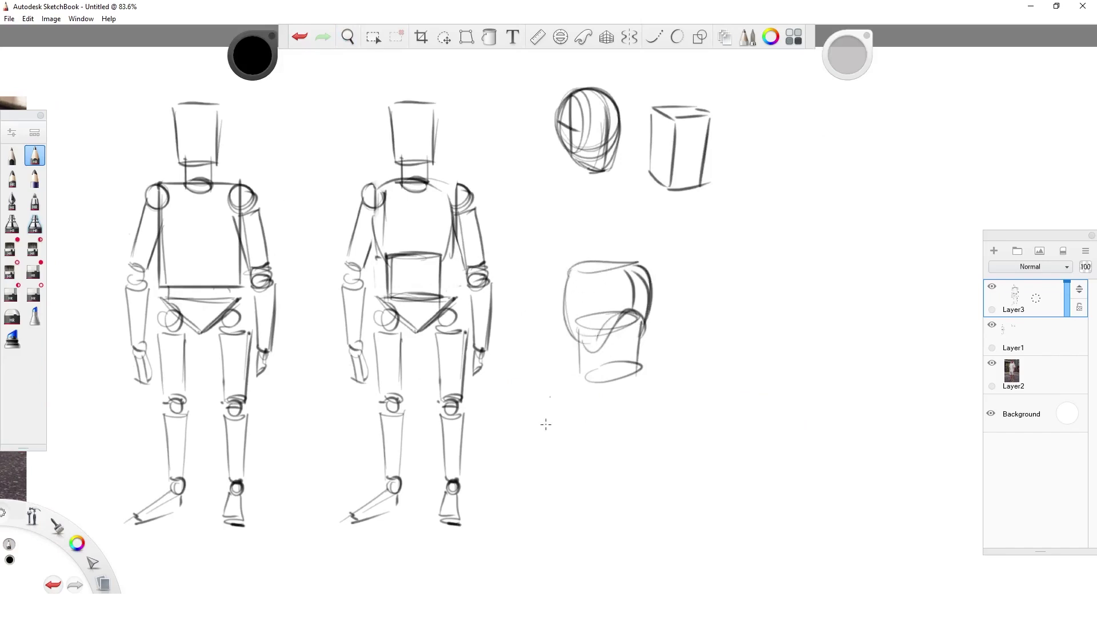
{"action": "mouse_move", "coordinate": [568, 289]}
{"action": "left_mouse_down"}
{"action": "mouse_move", "coordinate": [605, 354]}
{"action": "mouse_move", "coordinate": [648, 323]}
{"action": "left_mouse_up"}
{"action": "left_click_drag", "start_coordinate": [633, 271], "coordinate": [651, 328]}
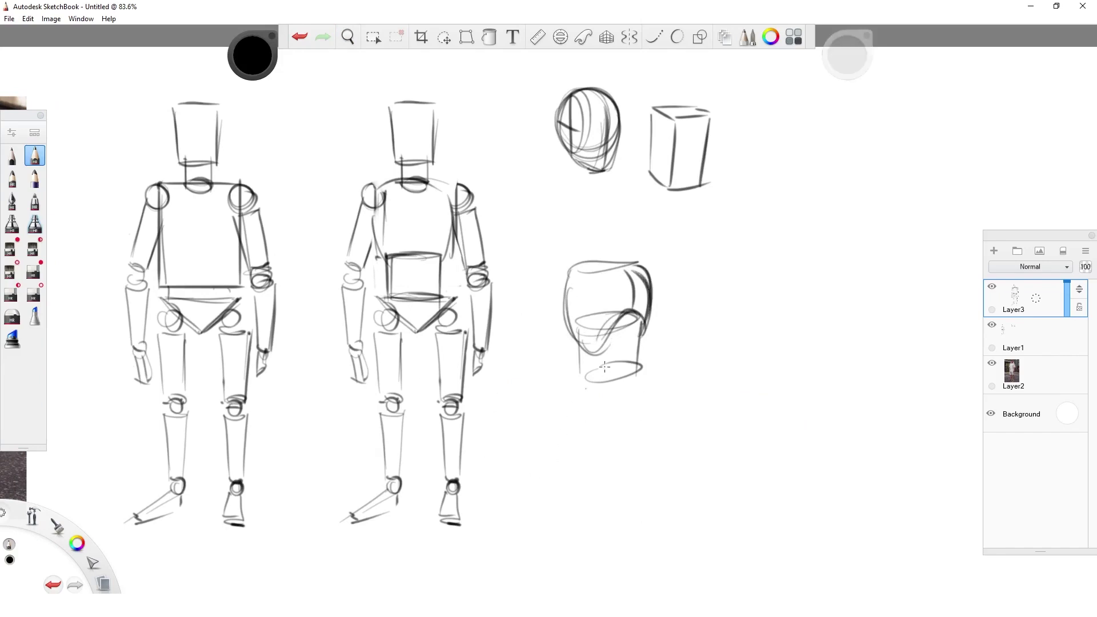
Draw a heavier rectangular box over the rounded chest of the copied figure.
{"action": "key", "text": "space"}
{"action": "mouse_move", "coordinate": [839, 382]}
{"action": "left_mouse_down"}
{"action": "mouse_move", "coordinate": [688, 391]}
{"action": "mouse_move", "coordinate": [955, 394]}
{"action": "left_mouse_up"}
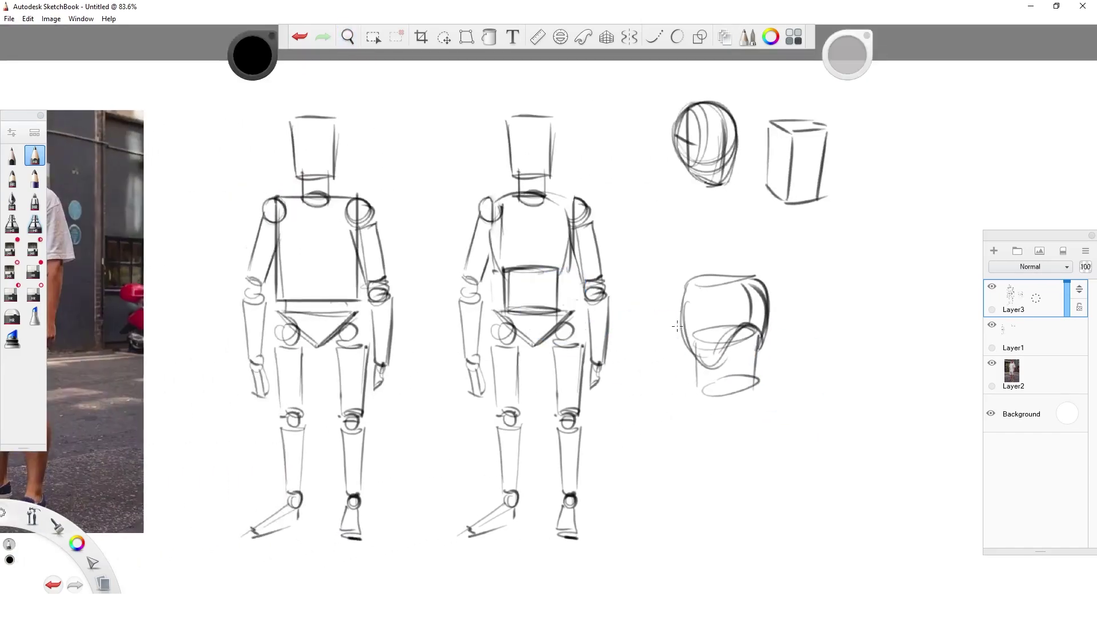
{"action": "key", "text": "space"}
{"action": "left_click_drag", "start_coordinate": [572, 374], "coordinate": [652, 366]}
{"action": "left_click_drag", "start_coordinate": [576, 202], "coordinate": [574, 273]}
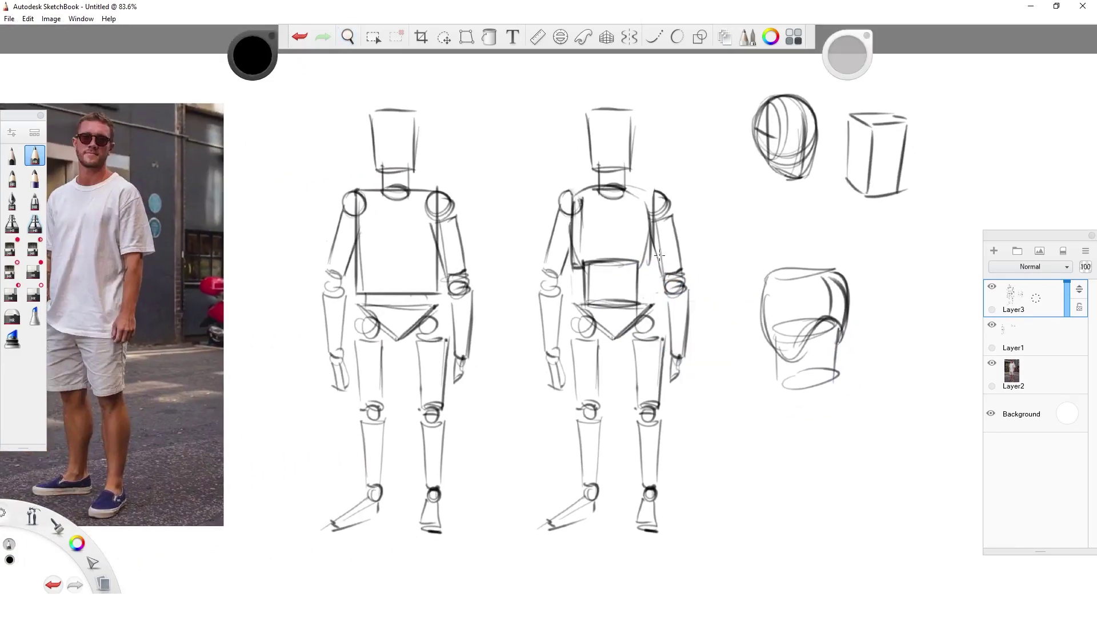
{"action": "left_click_drag", "start_coordinate": [651, 187], "coordinate": [650, 274]}
{"action": "mouse_move", "coordinate": [580, 195]}
{"action": "left_mouse_down"}
{"action": "mouse_move", "coordinate": [578, 267]}
{"action": "mouse_move", "coordinate": [658, 265]}
{"action": "left_mouse_up"}
{"action": "left_click_drag", "start_coordinate": [641, 262], "coordinate": [651, 272]}
{"action": "mouse_move", "coordinate": [564, 193]}
{"action": "left_mouse_down"}
{"action": "mouse_move", "coordinate": [667, 191]}
{"action": "mouse_move", "coordinate": [646, 263]}
{"action": "left_mouse_up"}
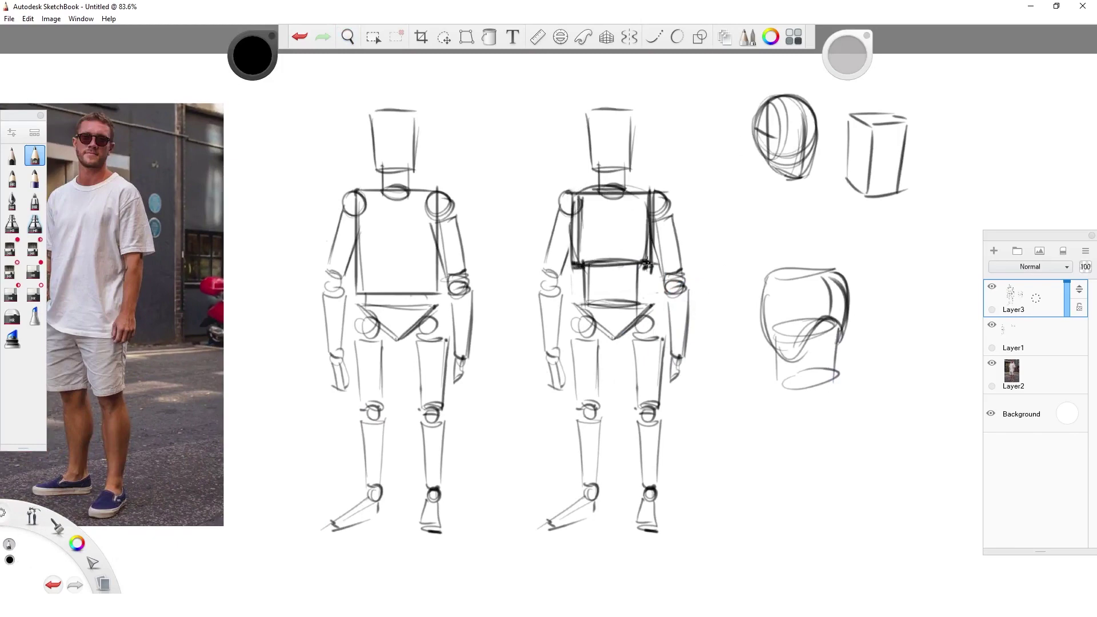
Darken the lower edge of the copied figure's waist block and add an inward arrow on each side.
{"action": "left_click_drag", "start_coordinate": [579, 300], "coordinate": [639, 302]}
{"action": "left_click_drag", "start_coordinate": [547, 445], "coordinate": [614, 434]}
{"action": "left_click_drag", "start_coordinate": [740, 436], "coordinate": [679, 426]}
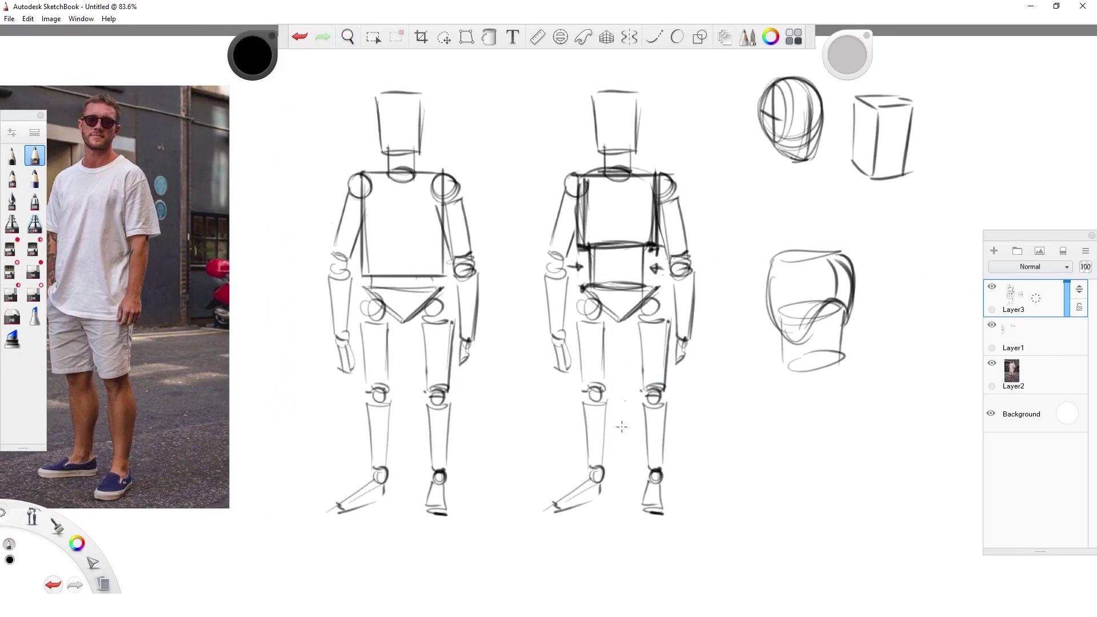
Circle the copied figure and draw a curved arrow from it under the first figure towards the photo.
{"action": "key", "text": "space"}
{"action": "mouse_move", "coordinate": [775, 338]}
{"action": "left_mouse_down"}
{"action": "mouse_move", "coordinate": [715, 371]}
{"action": "mouse_move", "coordinate": [779, 369]}
{"action": "left_mouse_up"}
{"action": "mouse_move", "coordinate": [792, 407]}
{"action": "left_mouse_down"}
{"action": "mouse_move", "coordinate": [669, 464]}
{"action": "mouse_move", "coordinate": [792, 333]}
{"action": "left_mouse_up"}
{"action": "mouse_move", "coordinate": [650, 391]}
{"action": "left_mouse_down"}
{"action": "mouse_move", "coordinate": [477, 422]}
{"action": "mouse_move", "coordinate": [475, 412]}
{"action": "left_mouse_up"}
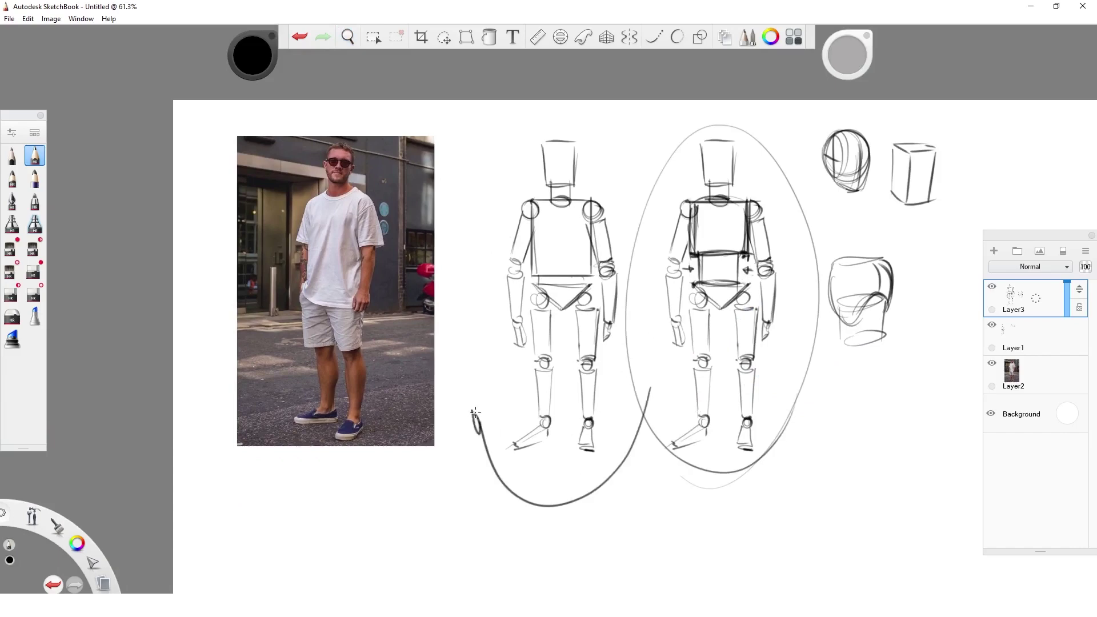
Merge Layer3 into Layer1 and hide the merged layer.
{"action": "left_click_drag", "start_coordinate": [1033, 303], "coordinate": [1054, 389]}
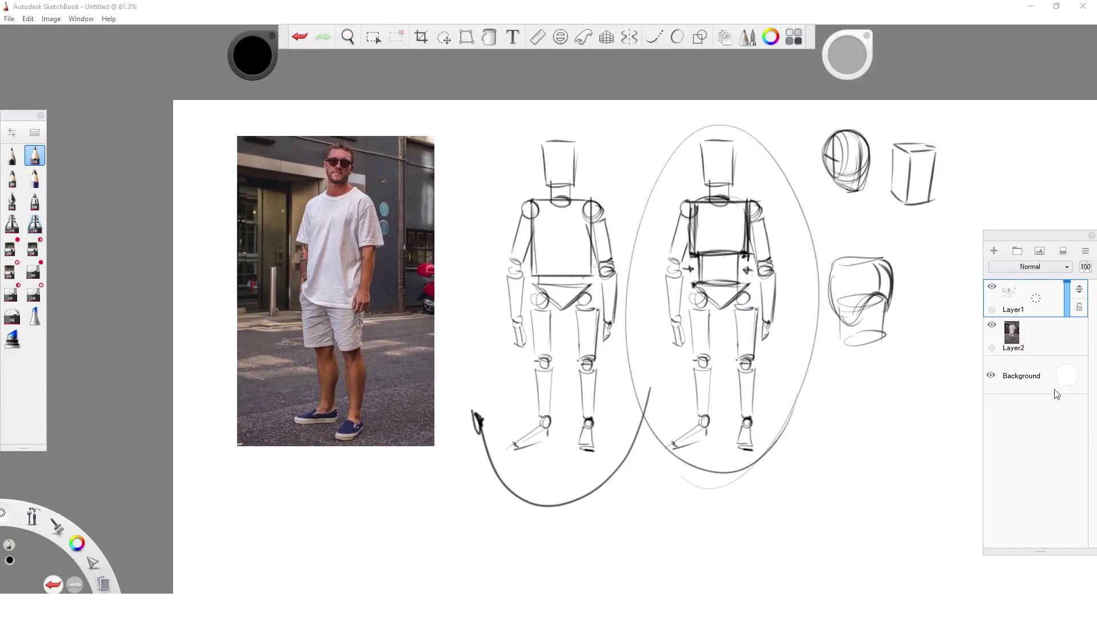
{"action": "left_click", "coordinate": [992, 287]}
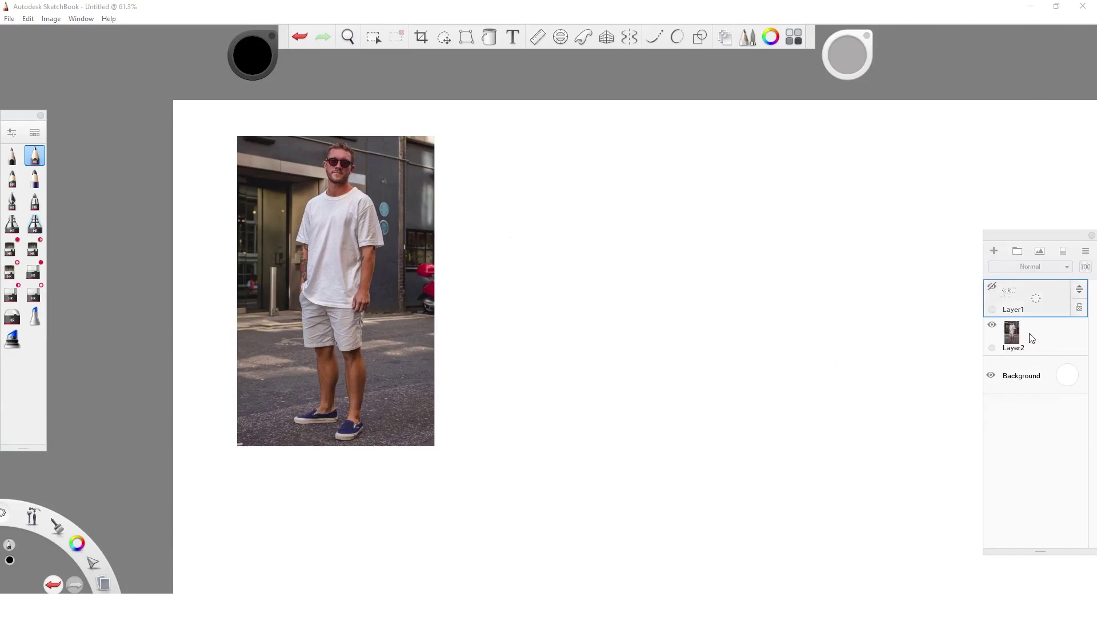
Add a new layer above the photo on Layer2 and lower Layer2's opacity to 34.
{"action": "left_click_drag", "start_coordinate": [1032, 336], "coordinate": [1035, 284]}
{"action": "key", "text": "space"}
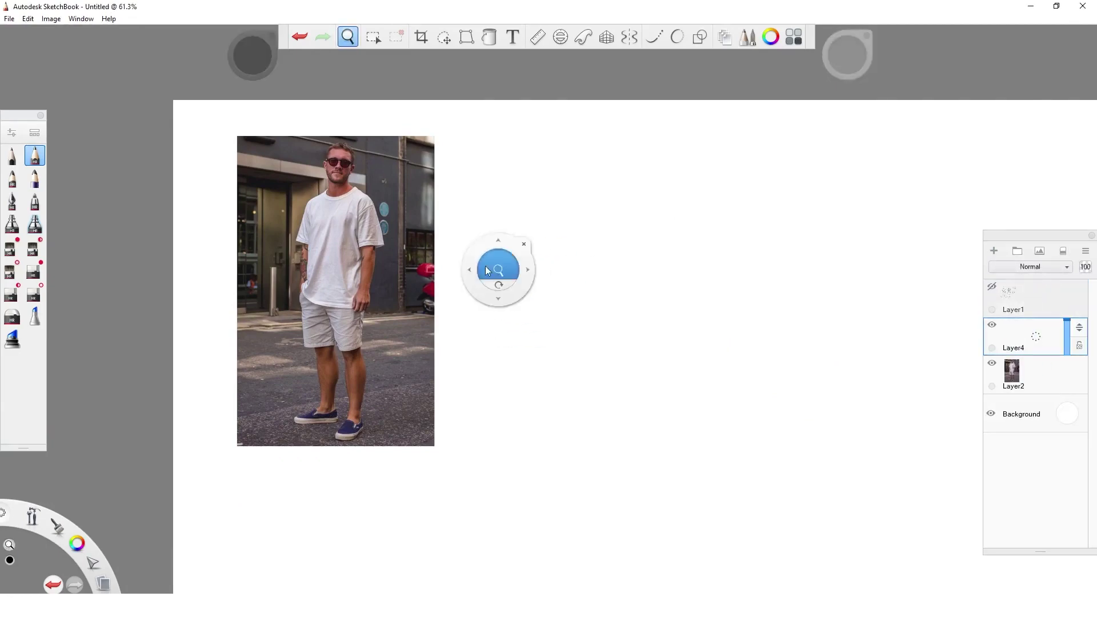
{"action": "left_click_drag", "start_coordinate": [497, 272], "coordinate": [550, 274]}
{"action": "left_click_drag", "start_coordinate": [367, 370], "coordinate": [498, 396]}
{"action": "left_click", "coordinate": [1048, 374]}
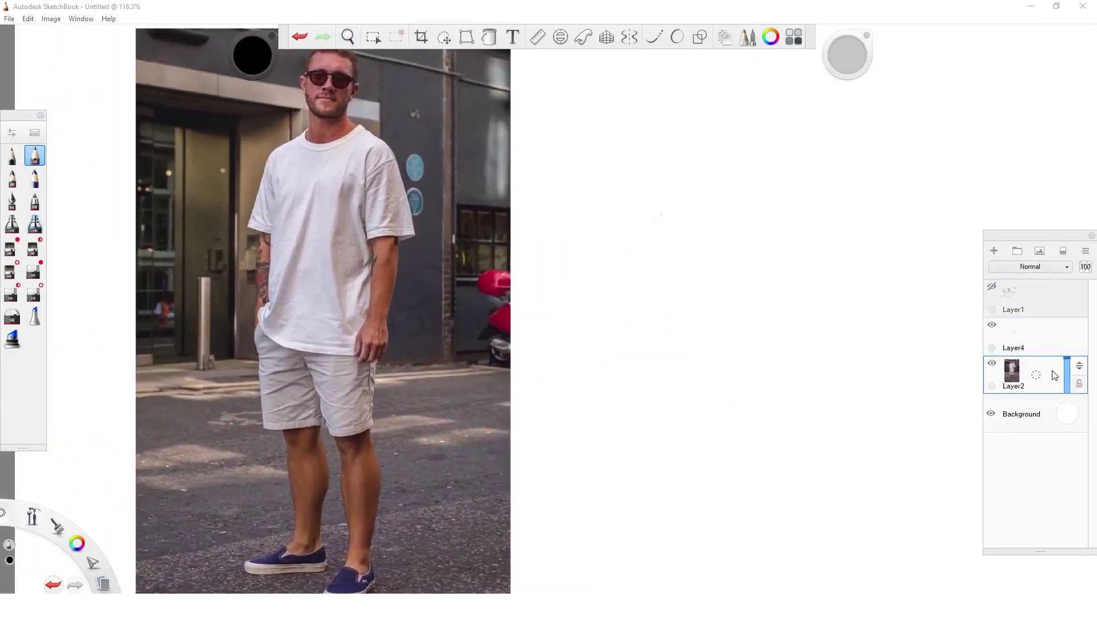
{"action": "left_click_drag", "start_coordinate": [1065, 359], "coordinate": [1066, 381]}
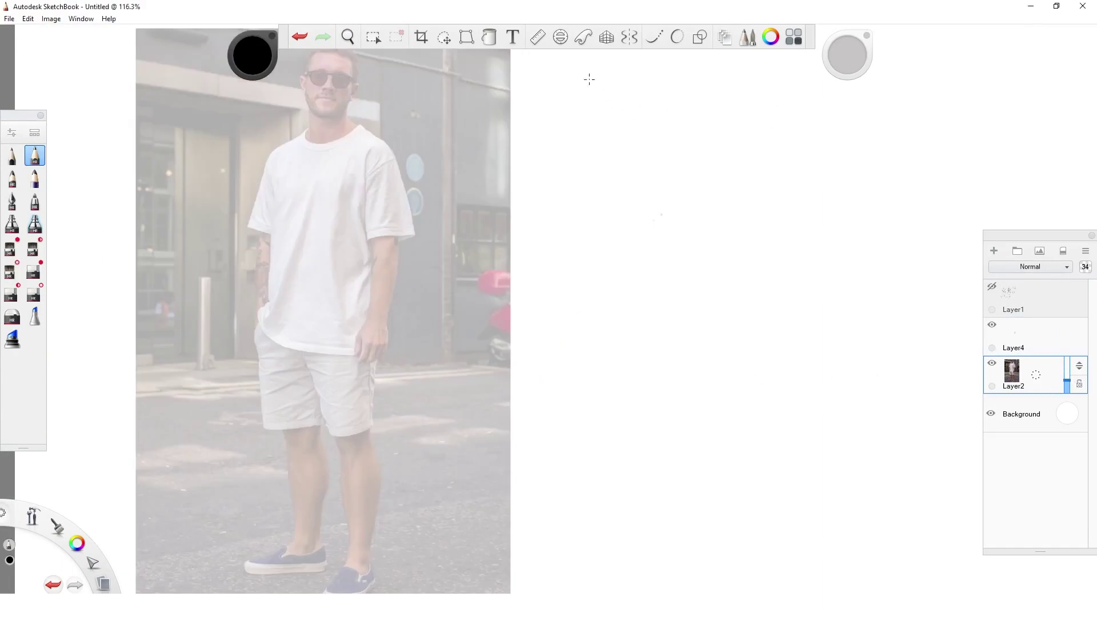
Set the drawing colour to bright red and make Layer4 active.
{"action": "left_click", "coordinate": [771, 37]}
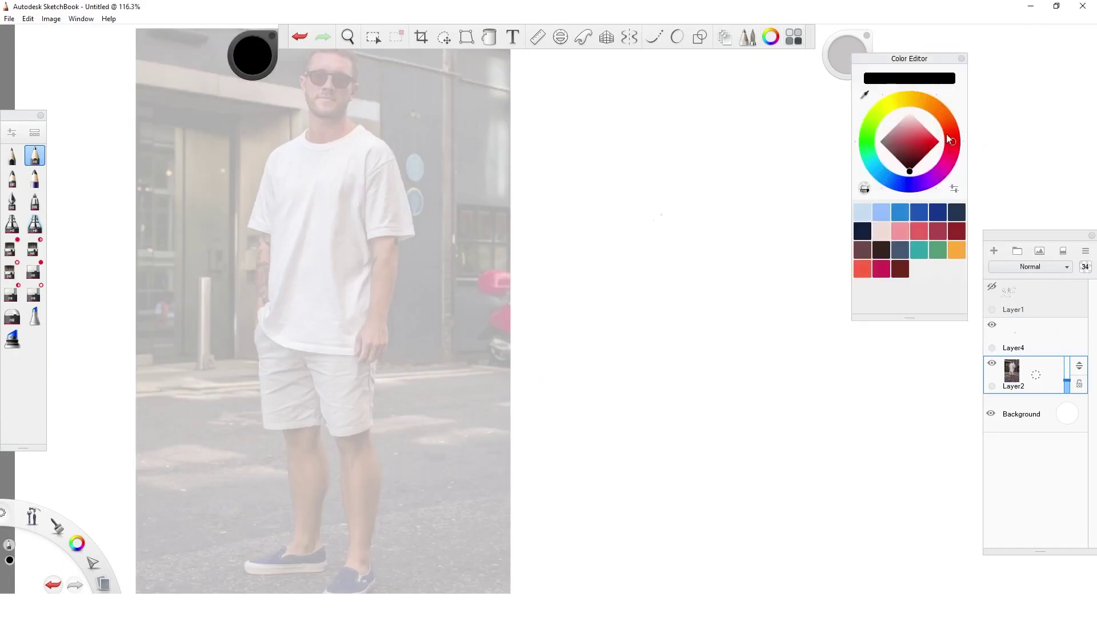
{"action": "left_click", "coordinate": [938, 142]}
{"action": "left_click", "coordinate": [1045, 342]}
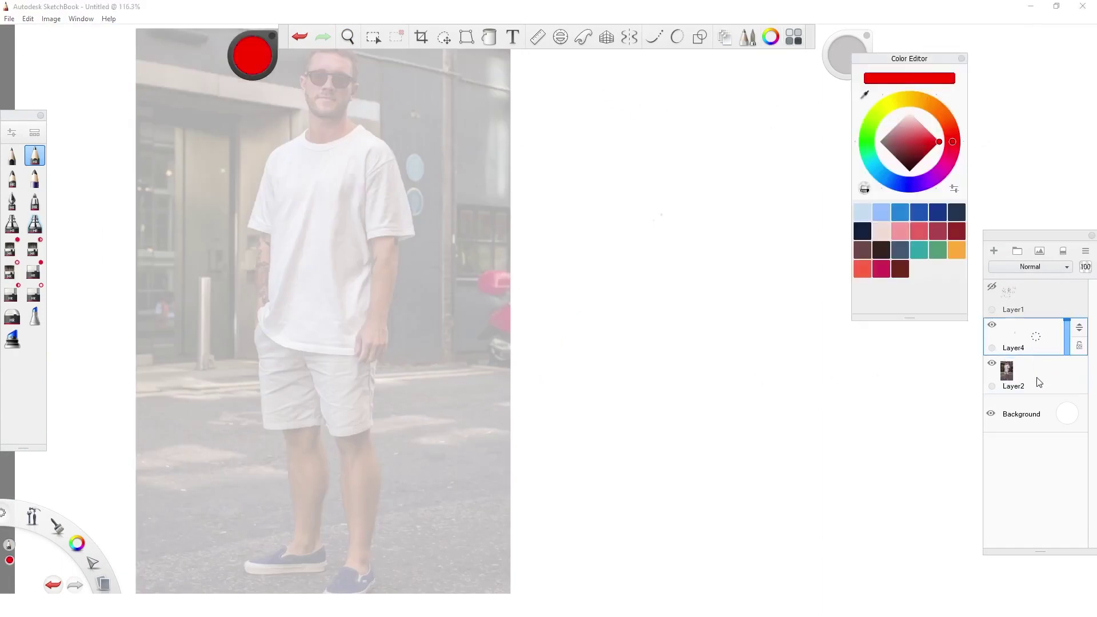
Outline the man's head in the faded photo with a red tapered box.
{"action": "key", "text": "space"}
{"action": "left_click_drag", "start_coordinate": [574, 177], "coordinate": [586, 311]}
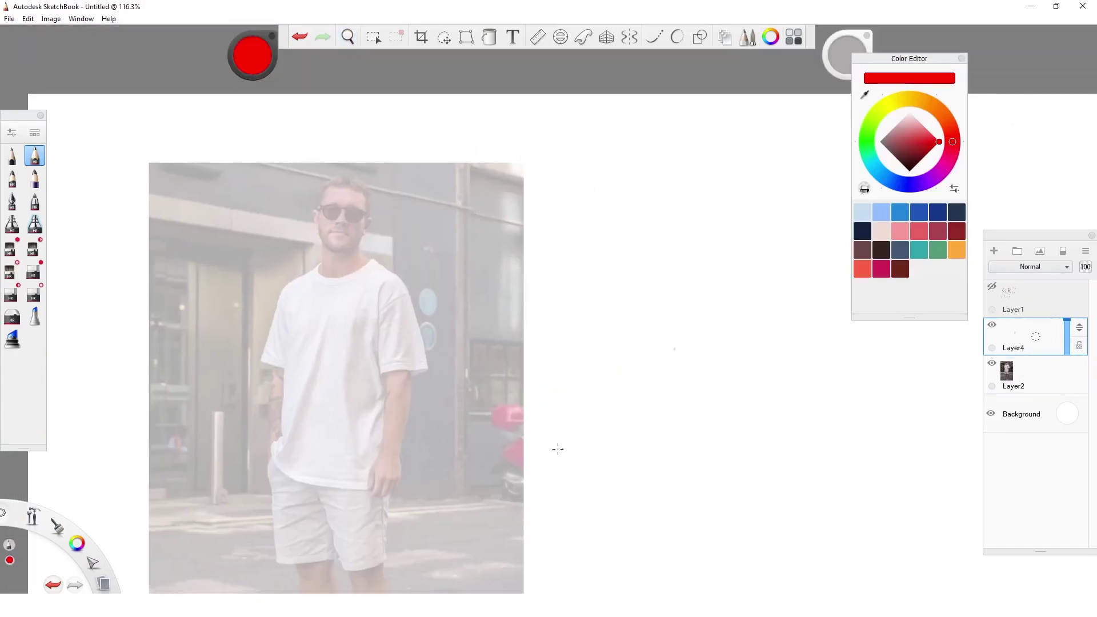
{"action": "mouse_move", "coordinate": [324, 186]}
{"action": "left_mouse_down"}
{"action": "mouse_move", "coordinate": [320, 247]}
{"action": "mouse_move", "coordinate": [360, 252]}
{"action": "mouse_move", "coordinate": [368, 184]}
{"action": "mouse_move", "coordinate": [320, 246]}
{"action": "mouse_move", "coordinate": [360, 252]}
{"action": "mouse_move", "coordinate": [369, 181]}
{"action": "mouse_move", "coordinate": [347, 184]}
{"action": "left_mouse_up"}
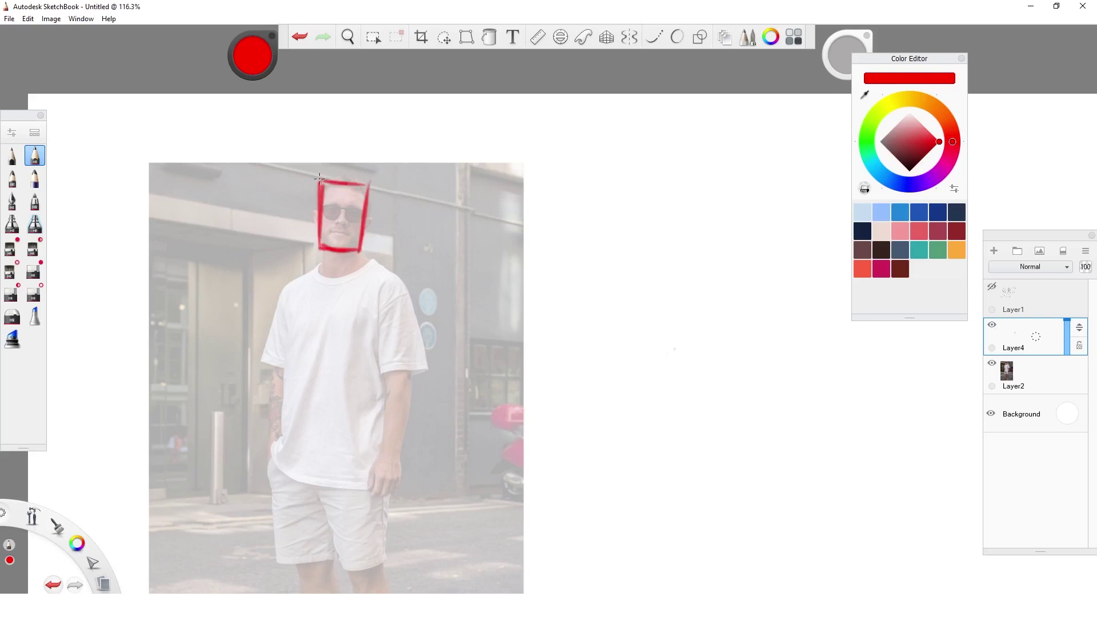
Sketch a red three-dimensional box beside the photo with an arrow pointing at its front face.
{"action": "left_click_drag", "start_coordinate": [589, 199], "coordinate": [621, 214]}
{"action": "left_click_drag", "start_coordinate": [622, 213], "coordinate": [646, 190]}
{"action": "left_click_drag", "start_coordinate": [598, 198], "coordinate": [619, 246]}
{"action": "mouse_move", "coordinate": [621, 214]}
{"action": "left_mouse_down"}
{"action": "mouse_move", "coordinate": [629, 254]}
{"action": "mouse_move", "coordinate": [636, 242]}
{"action": "left_mouse_up"}
{"action": "left_click_drag", "start_coordinate": [643, 199], "coordinate": [650, 250]}
{"action": "left_click_drag", "start_coordinate": [583, 266], "coordinate": [613, 241]}
{"action": "left_click_drag", "start_coordinate": [597, 206], "coordinate": [631, 258]}
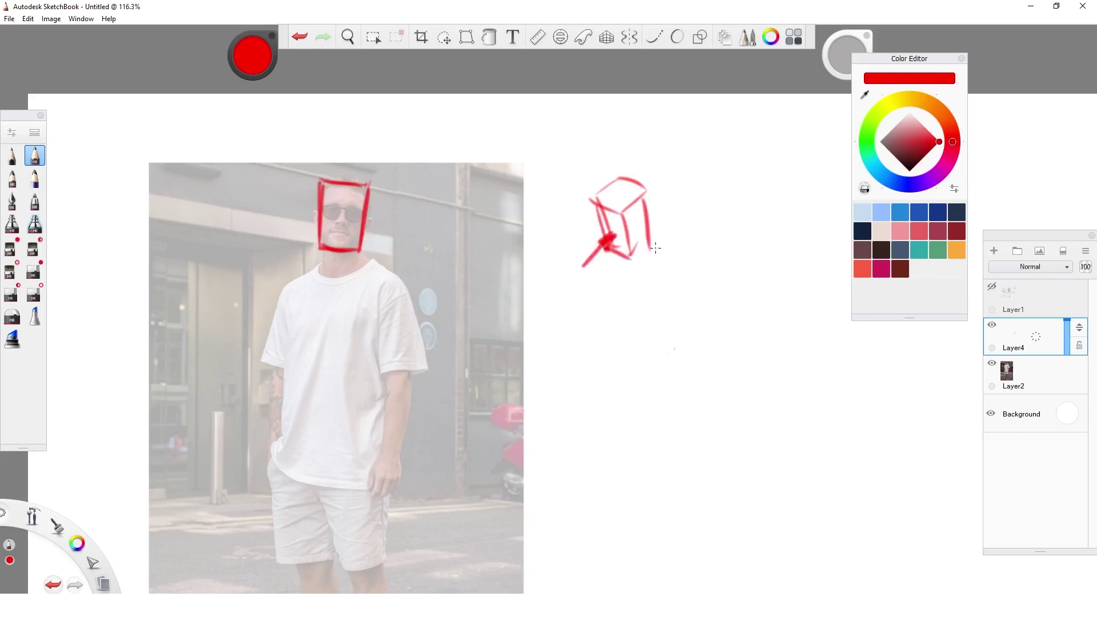
Delete the red three-dimensional box and arrow sketched beside the photo, and clear the selection.
{"action": "key", "text": "l"}
{"action": "mouse_move", "coordinate": [568, 169]}
{"action": "left_mouse_down"}
{"action": "mouse_move", "coordinate": [651, 305]}
{"action": "mouse_move", "coordinate": [564, 176]}
{"action": "left_mouse_up"}
{"action": "key", "text": "Delete"}
{"action": "key", "text": "ctrl+d"}
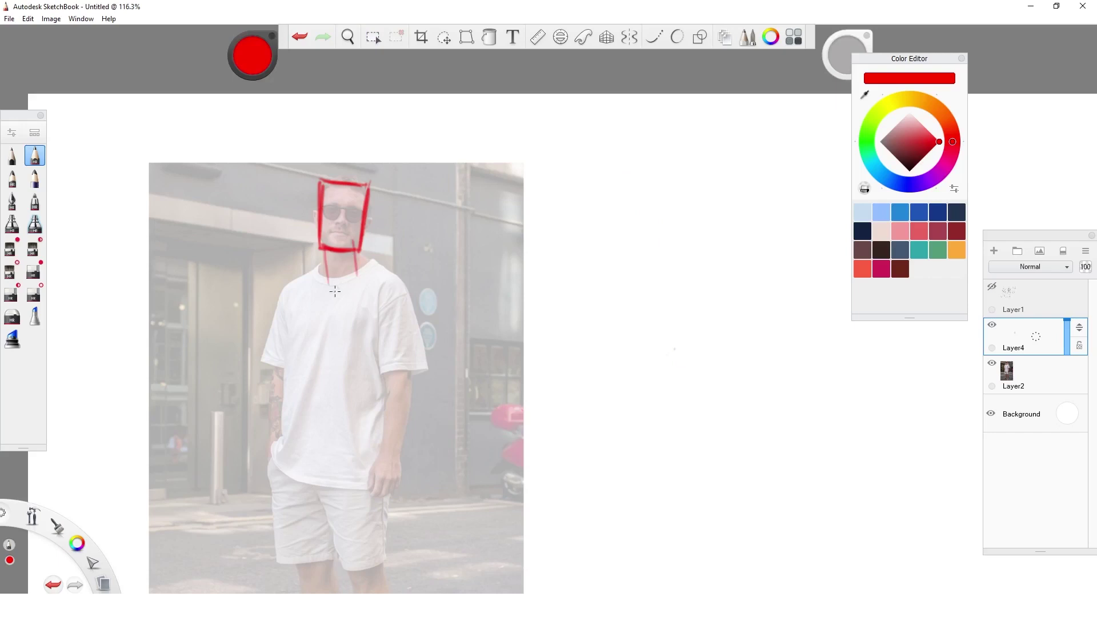
Trace the man's neck and block in his chest as a three-dimensional box with sloping shoulder lines.
{"action": "mouse_move", "coordinate": [340, 268]}
{"action": "left_mouse_down"}
{"action": "mouse_move", "coordinate": [331, 288]}
{"action": "mouse_move", "coordinate": [353, 260]}
{"action": "mouse_move", "coordinate": [325, 281]}
{"action": "mouse_move", "coordinate": [326, 251]}
{"action": "left_mouse_up"}
{"action": "left_click_drag", "start_coordinate": [354, 254], "coordinate": [354, 270]}
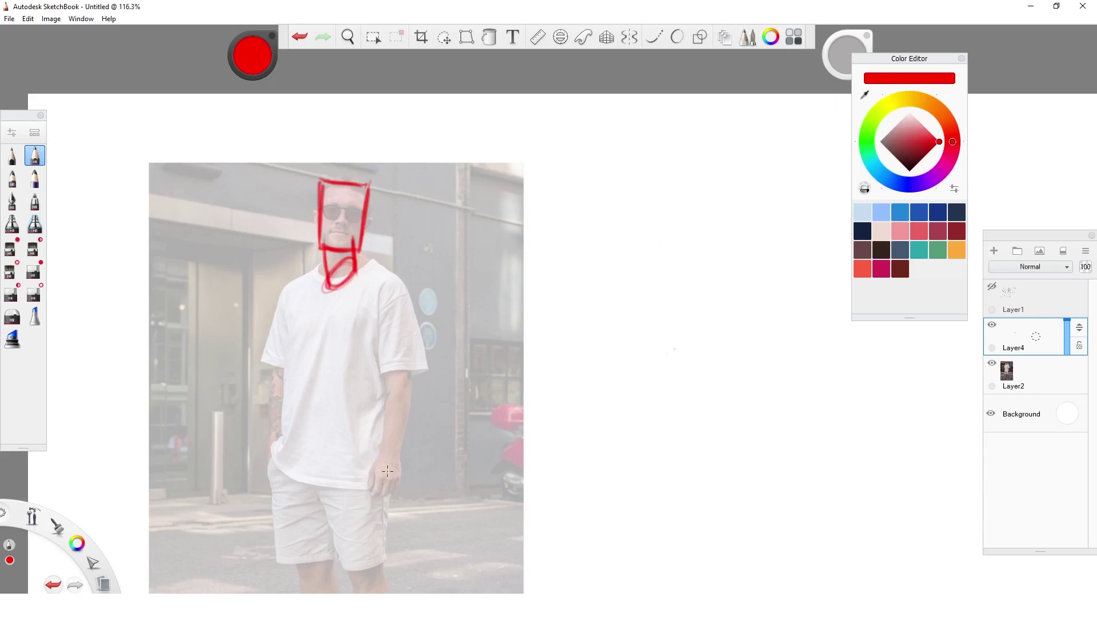
{"action": "mouse_move", "coordinate": [291, 300]}
{"action": "left_mouse_down"}
{"action": "mouse_move", "coordinate": [289, 350]}
{"action": "mouse_move", "coordinate": [358, 357]}
{"action": "left_mouse_up"}
{"action": "mouse_move", "coordinate": [367, 296]}
{"action": "left_mouse_down"}
{"action": "mouse_move", "coordinate": [368, 363]}
{"action": "mouse_move", "coordinate": [372, 279]}
{"action": "left_mouse_up"}
{"action": "mouse_move", "coordinate": [286, 285]}
{"action": "left_mouse_down"}
{"action": "mouse_move", "coordinate": [386, 289]}
{"action": "mouse_move", "coordinate": [287, 330]}
{"action": "left_mouse_up"}
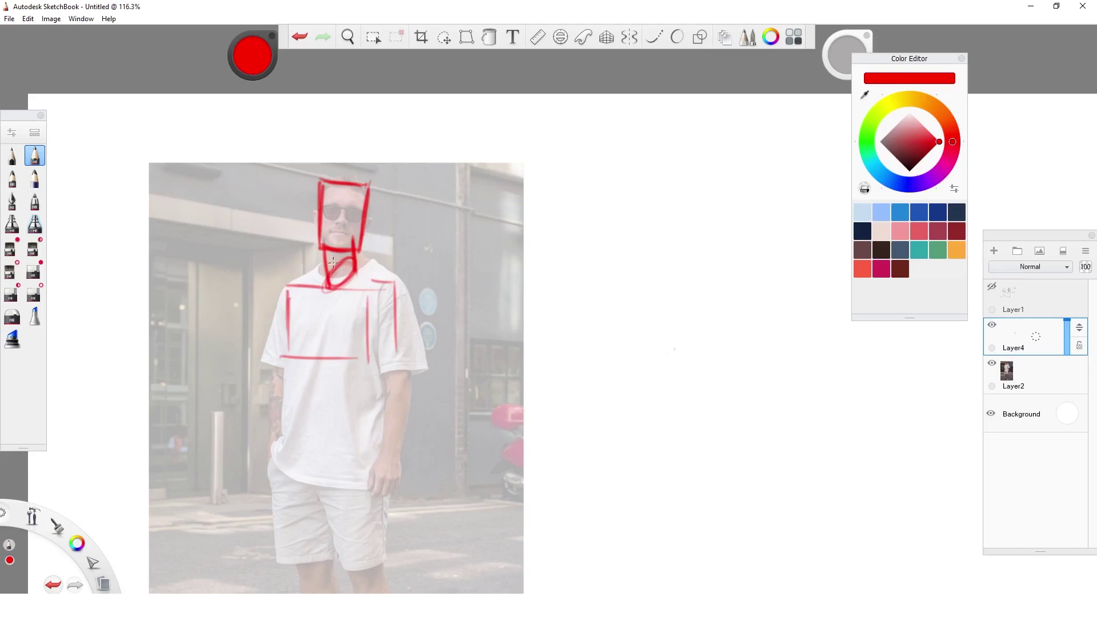
{"action": "left_click_drag", "start_coordinate": [289, 287], "coordinate": [394, 284]}
{"action": "mouse_move", "coordinate": [282, 285]}
{"action": "left_mouse_down"}
{"action": "mouse_move", "coordinate": [337, 262]}
{"action": "mouse_move", "coordinate": [407, 282]}
{"action": "mouse_move", "coordinate": [329, 272]}
{"action": "mouse_move", "coordinate": [366, 353]}
{"action": "mouse_move", "coordinate": [290, 354]}
{"action": "left_mouse_up"}
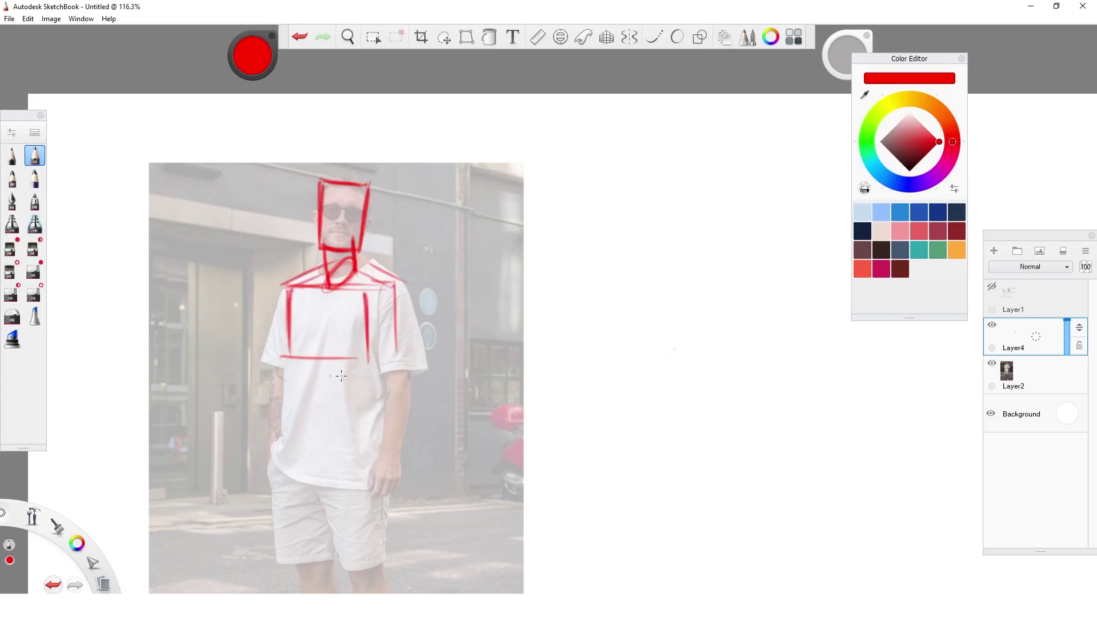
Show Layer1 to compare the tracing with the earlier black figure sketches, and hide it again.
{"action": "left_click", "coordinate": [992, 286]}
{"action": "key", "text": "space"}
{"action": "mouse_move", "coordinate": [833, 483]}
{"action": "left_mouse_down"}
{"action": "mouse_move", "coordinate": [448, 424]}
{"action": "mouse_move", "coordinate": [327, 428]}
{"action": "left_mouse_up"}
{"action": "mouse_move", "coordinate": [605, 437]}
{"action": "left_mouse_down"}
{"action": "mouse_move", "coordinate": [649, 380]}
{"action": "mouse_move", "coordinate": [682, 370]}
{"action": "left_mouse_up"}
{"action": "left_click_drag", "start_coordinate": [674, 349], "coordinate": [588, 360]}
{"action": "left_click_drag", "start_coordinate": [600, 394], "coordinate": [703, 385]}
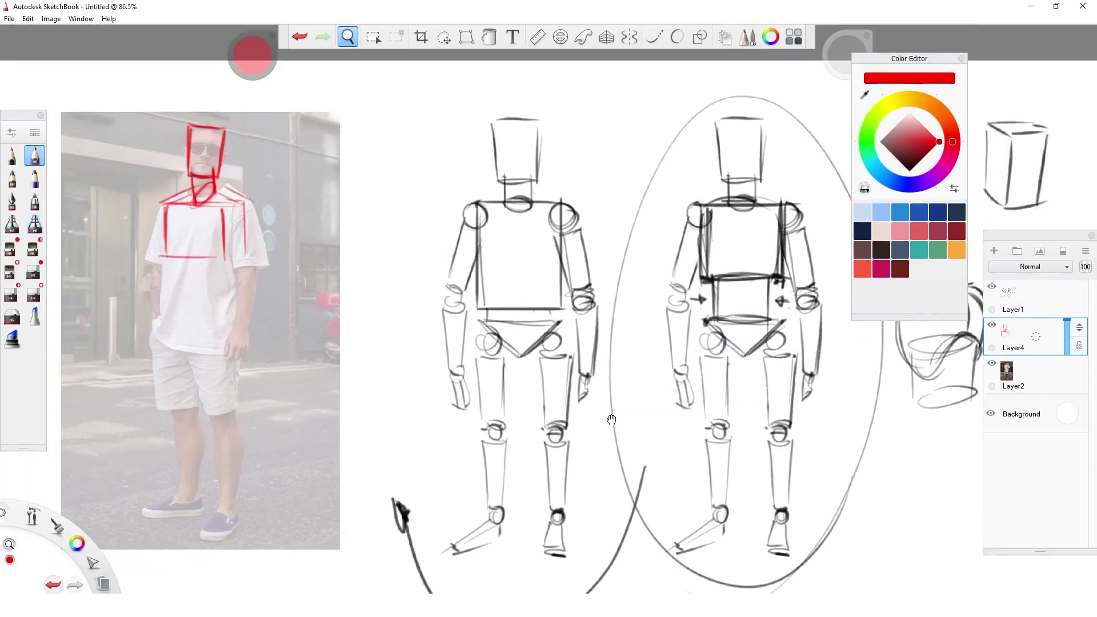
{"action": "left_click", "coordinate": [992, 286]}
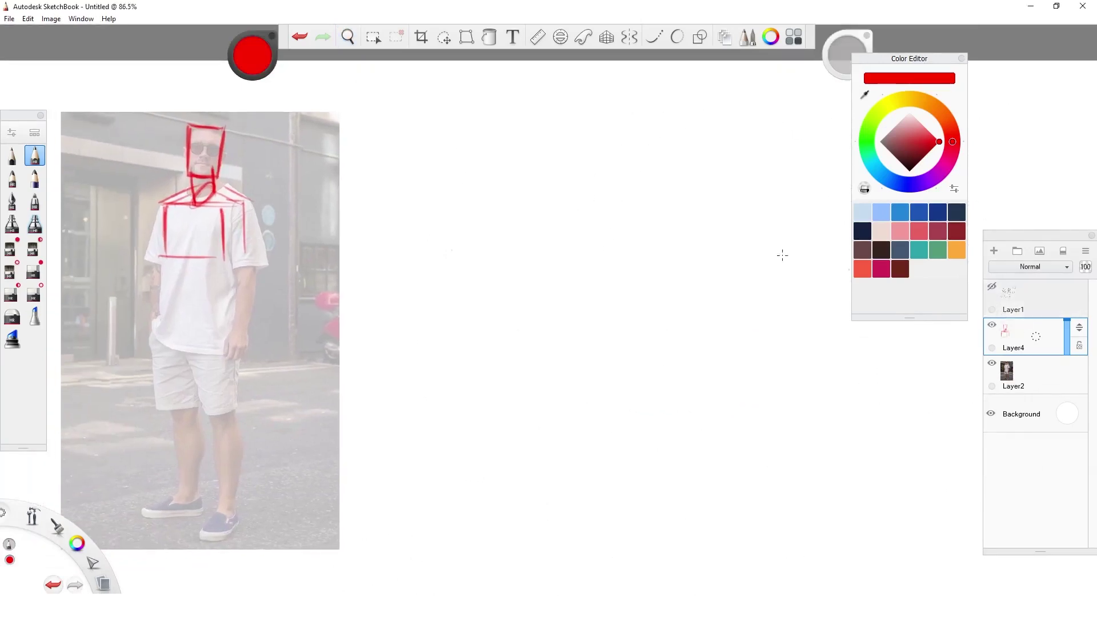
Strengthen the vertical edges of the chest box and close the bottom of its side face.
{"action": "key", "text": "space"}
{"action": "left_click_drag", "start_coordinate": [293, 291], "coordinate": [481, 313]}
{"action": "left_click_drag", "start_coordinate": [407, 271], "coordinate": [468, 270]}
{"action": "left_click_drag", "start_coordinate": [312, 198], "coordinate": [314, 293]}
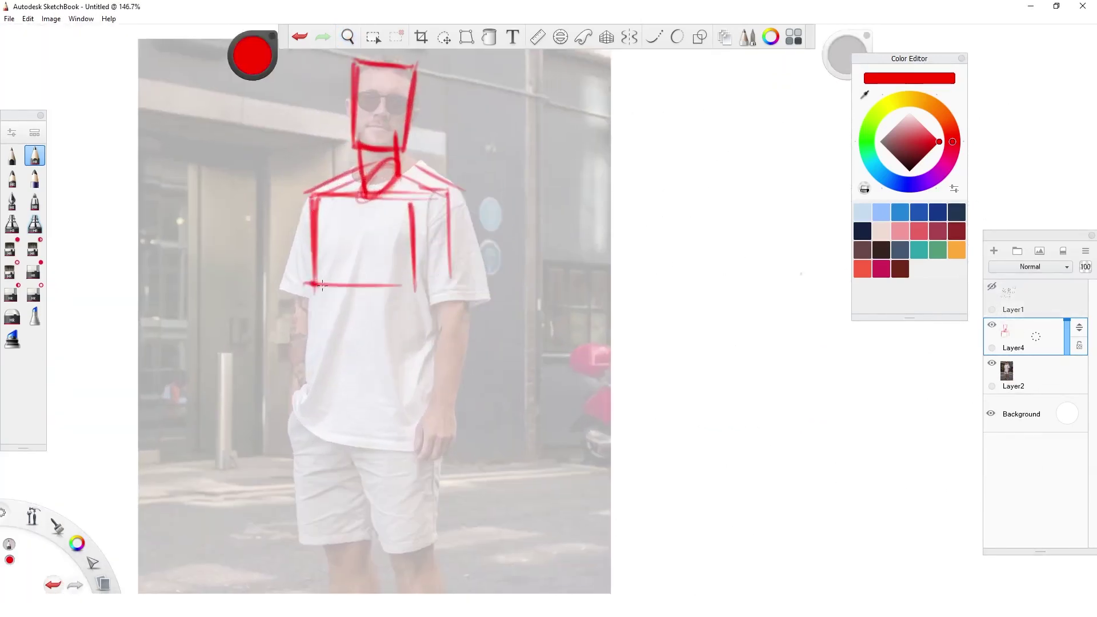
{"action": "mouse_move", "coordinate": [411, 204]}
{"action": "left_mouse_down"}
{"action": "mouse_move", "coordinate": [413, 291]}
{"action": "mouse_move", "coordinate": [445, 283]}
{"action": "left_mouse_up"}
{"action": "left_click_drag", "start_coordinate": [448, 195], "coordinate": [455, 278]}
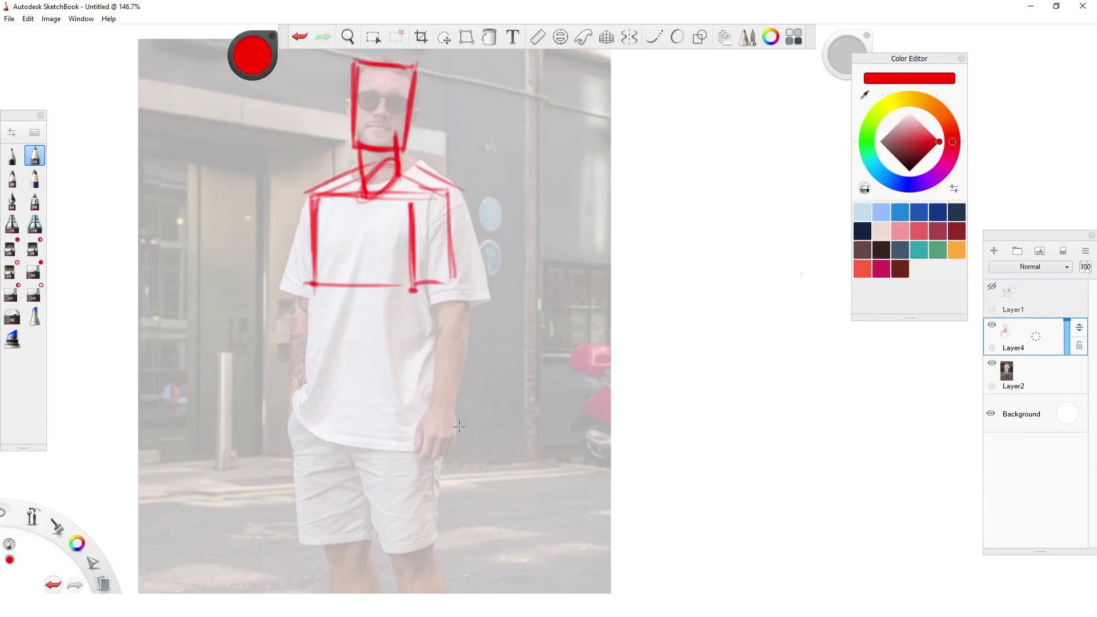
Draw the abdomen below the chest box as a cylinder with a rounded elliptical base at the waist.
{"action": "mouse_move", "coordinate": [315, 290]}
{"action": "left_mouse_down"}
{"action": "mouse_move", "coordinate": [318, 389]}
{"action": "mouse_move", "coordinate": [381, 376]}
{"action": "left_mouse_up"}
{"action": "left_click_drag", "start_coordinate": [426, 297], "coordinate": [429, 389]}
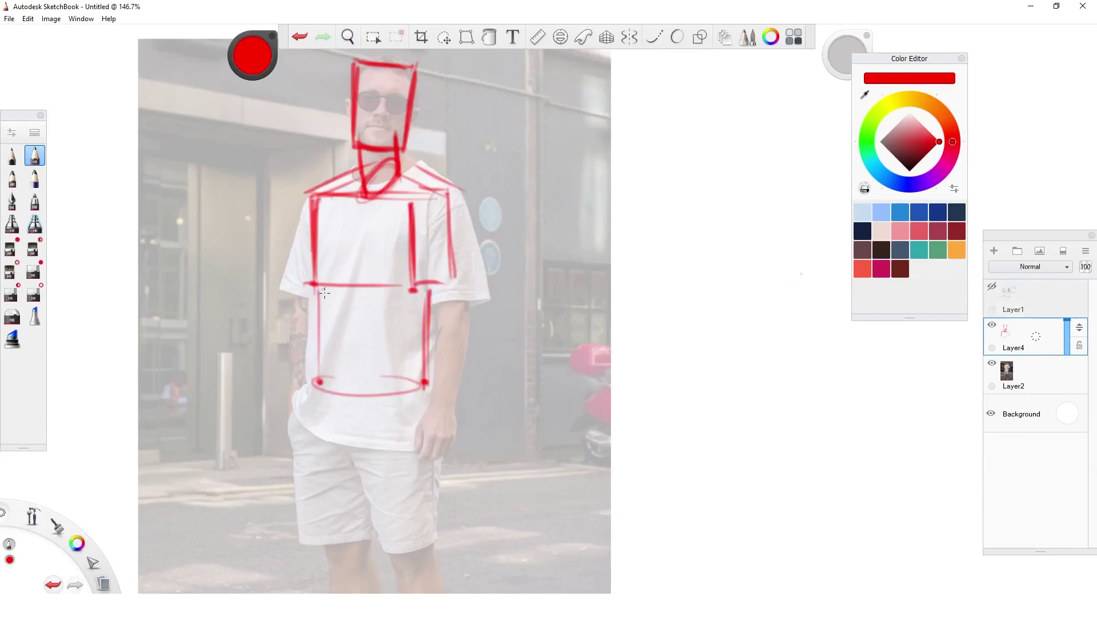
{"action": "mouse_move", "coordinate": [323, 292]}
{"action": "left_mouse_down"}
{"action": "mouse_move", "coordinate": [319, 376]}
{"action": "mouse_move", "coordinate": [410, 377]}
{"action": "left_mouse_up"}
{"action": "mouse_move", "coordinate": [322, 374]}
{"action": "left_mouse_down"}
{"action": "mouse_move", "coordinate": [422, 377]}
{"action": "mouse_move", "coordinate": [310, 367]}
{"action": "left_mouse_up"}
{"action": "left_click_drag", "start_coordinate": [321, 294], "coordinate": [323, 370]}
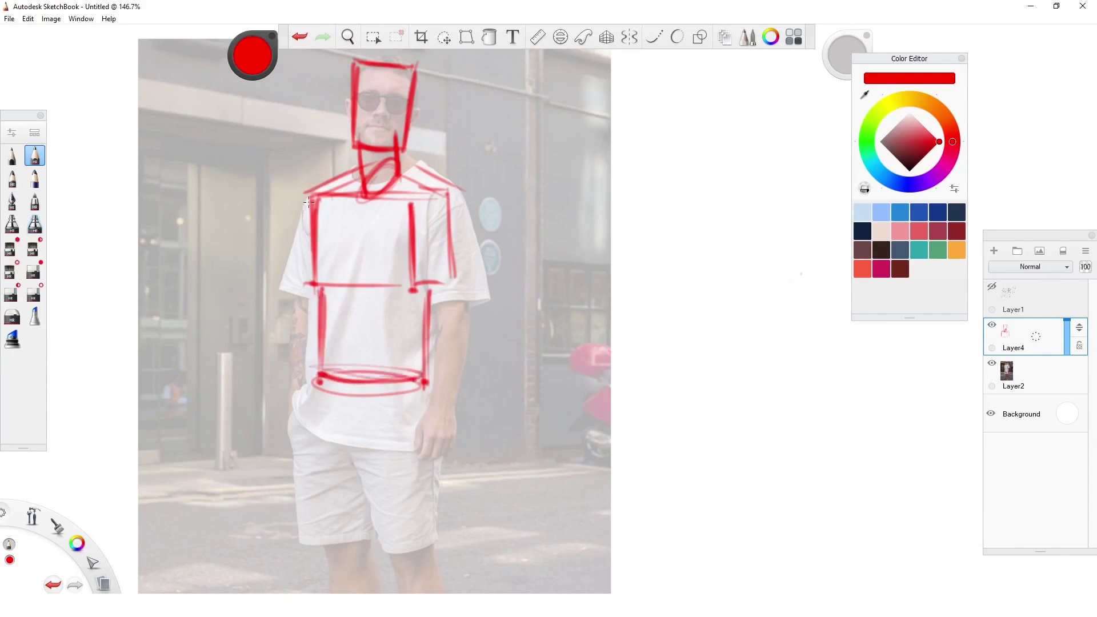
Add circles for both shoulder joints and hatch the side face of the chest box.
{"action": "mouse_move", "coordinate": [309, 202]}
{"action": "left_mouse_down"}
{"action": "mouse_move", "coordinate": [337, 229]}
{"action": "mouse_move", "coordinate": [311, 206]}
{"action": "left_mouse_up"}
{"action": "mouse_move", "coordinate": [432, 197]}
{"action": "left_mouse_down"}
{"action": "mouse_move", "coordinate": [423, 226]}
{"action": "mouse_move", "coordinate": [457, 205]}
{"action": "mouse_move", "coordinate": [426, 197]}
{"action": "left_mouse_up"}
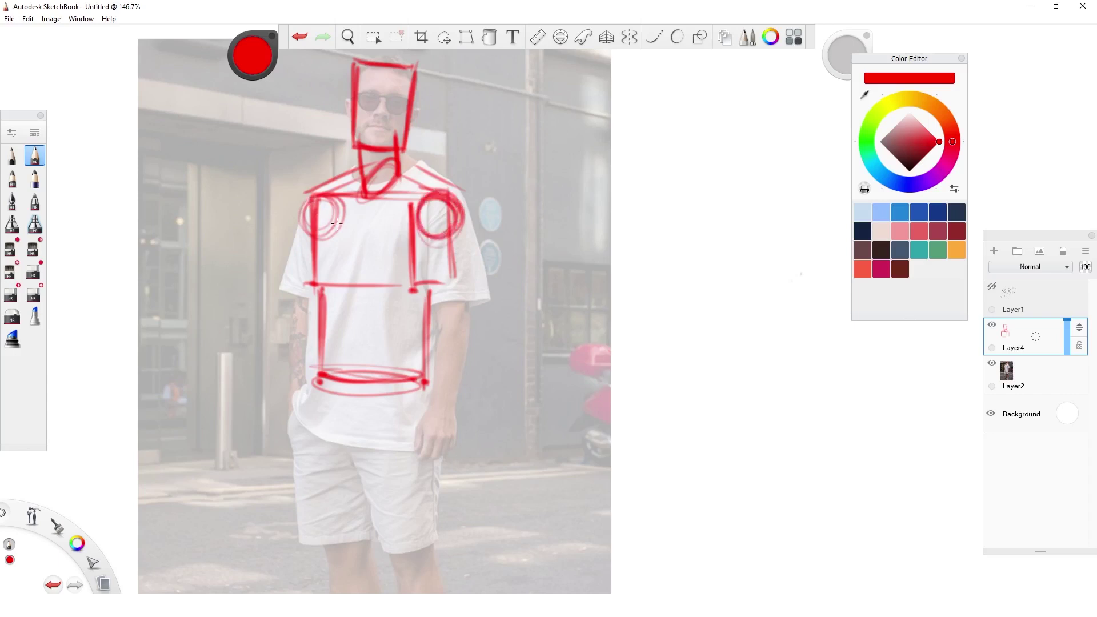
{"action": "mouse_move", "coordinate": [311, 283]}
{"action": "left_mouse_down"}
{"action": "mouse_move", "coordinate": [443, 292]}
{"action": "mouse_move", "coordinate": [443, 224]}
{"action": "mouse_move", "coordinate": [440, 290]}
{"action": "left_mouse_up"}
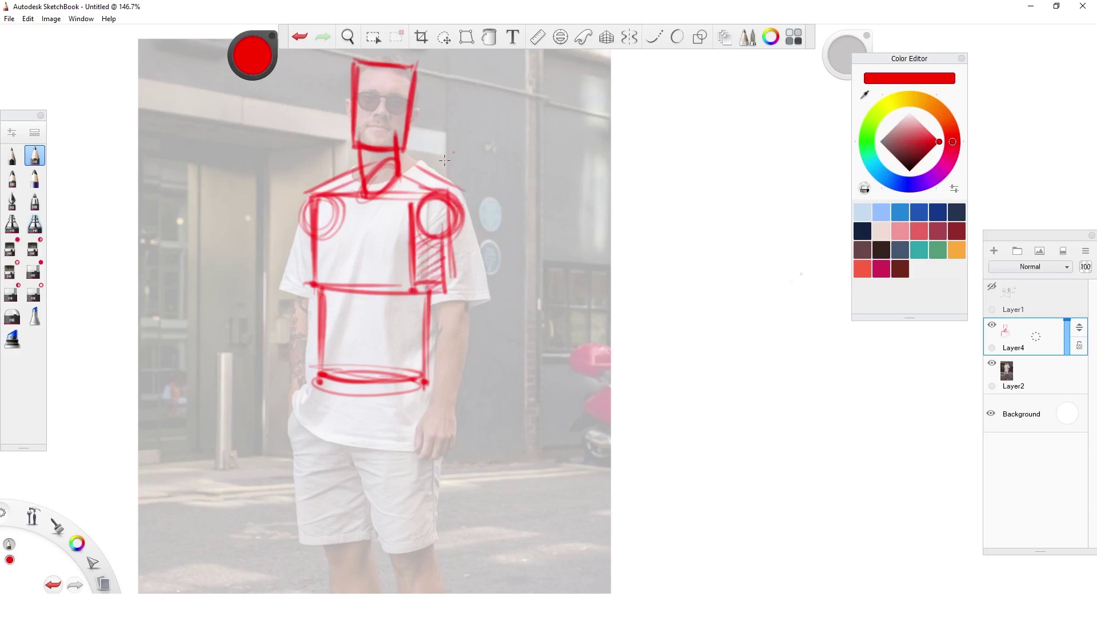
{"action": "mouse_move", "coordinate": [442, 196]}
{"action": "left_mouse_down"}
{"action": "mouse_move", "coordinate": [451, 206]}
{"action": "mouse_move", "coordinate": [414, 244]}
{"action": "left_mouse_up"}
{"action": "mouse_move", "coordinate": [308, 201]}
{"action": "left_mouse_down"}
{"action": "mouse_move", "coordinate": [306, 228]}
{"action": "mouse_move", "coordinate": [413, 282]}
{"action": "mouse_move", "coordinate": [331, 213]}
{"action": "left_mouse_up"}
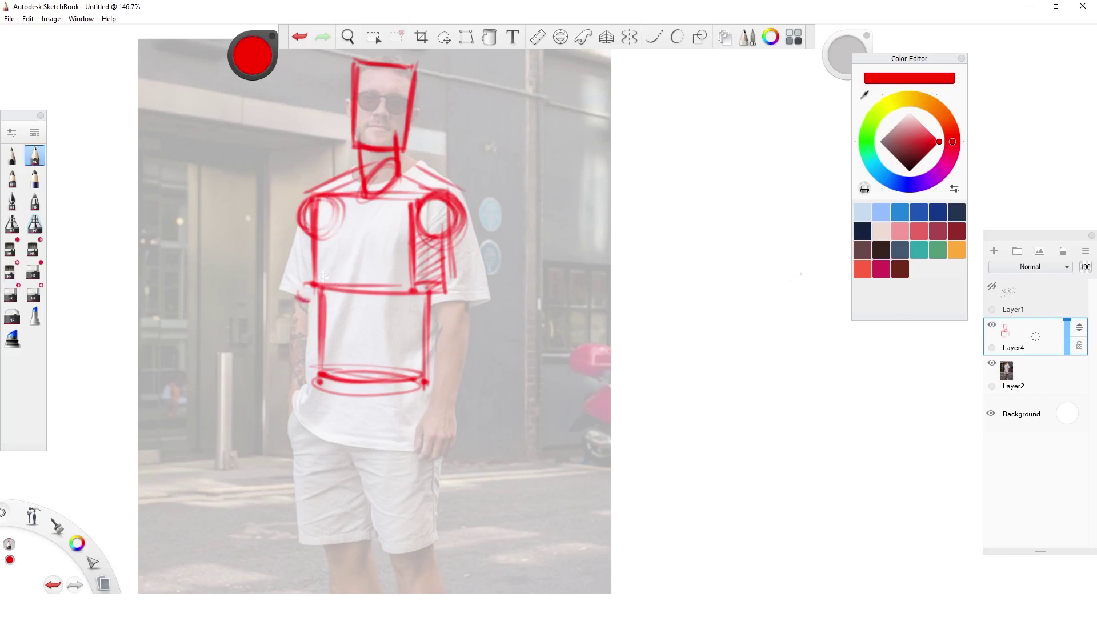
Draw the man's right upper arm and forearm as tapered cylinders.
{"action": "mouse_move", "coordinate": [304, 229]}
{"action": "left_mouse_down"}
{"action": "mouse_move", "coordinate": [294, 298]}
{"action": "mouse_move", "coordinate": [311, 298]}
{"action": "mouse_move", "coordinate": [336, 227]}
{"action": "mouse_move", "coordinate": [316, 307]}
{"action": "left_mouse_up"}
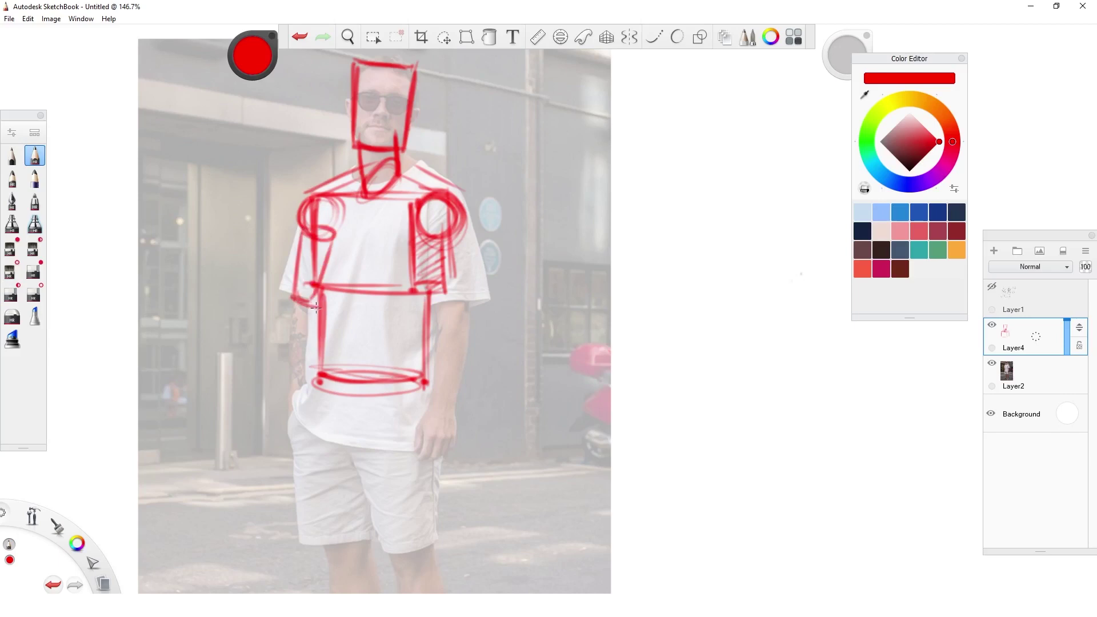
{"action": "mouse_move", "coordinate": [332, 250]}
{"action": "left_mouse_down"}
{"action": "mouse_move", "coordinate": [310, 309]}
{"action": "mouse_move", "coordinate": [312, 383]}
{"action": "left_mouse_up"}
{"action": "mouse_move", "coordinate": [314, 311]}
{"action": "left_mouse_down"}
{"action": "mouse_move", "coordinate": [309, 385]}
{"action": "mouse_move", "coordinate": [310, 311]}
{"action": "left_mouse_up"}
{"action": "left_click_drag", "start_coordinate": [290, 311], "coordinate": [303, 378]}
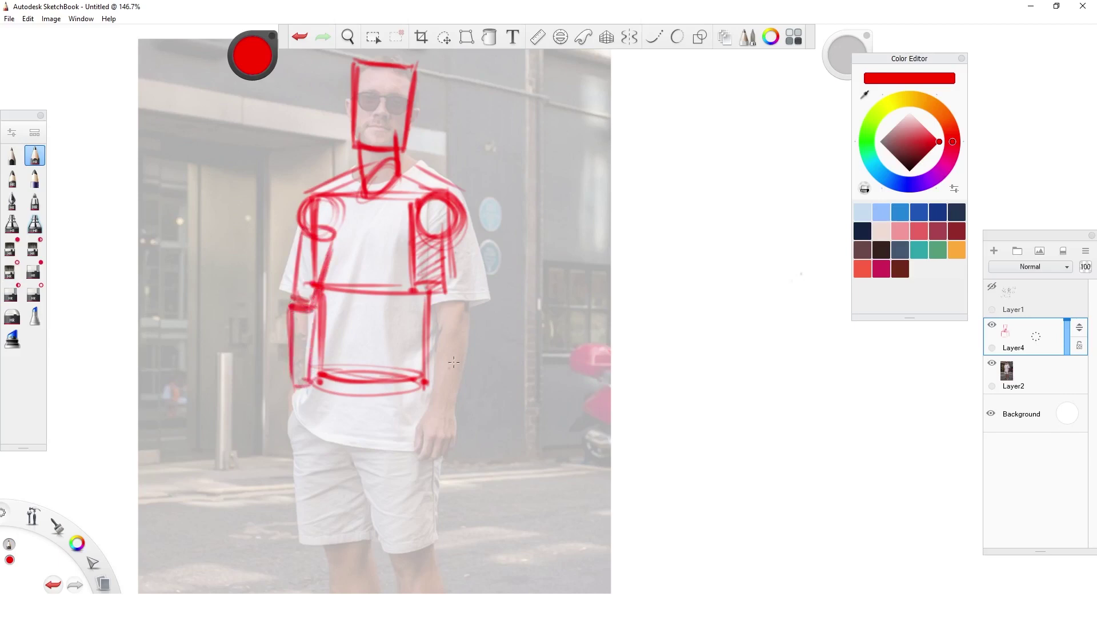
Erase the chest lines overlapping the man's left shoulder and draw that upper arm as a tapered cylinder.
{"action": "key", "text": "e"}
{"action": "mouse_move", "coordinate": [449, 238]}
{"action": "left_mouse_down"}
{"action": "mouse_move", "coordinate": [439, 288]}
{"action": "mouse_move", "coordinate": [448, 232]}
{"action": "mouse_move", "coordinate": [425, 248]}
{"action": "mouse_move", "coordinate": [436, 314]}
{"action": "mouse_move", "coordinate": [437, 303]}
{"action": "mouse_move", "coordinate": [479, 292]}
{"action": "left_mouse_up"}
{"action": "key", "text": "b"}
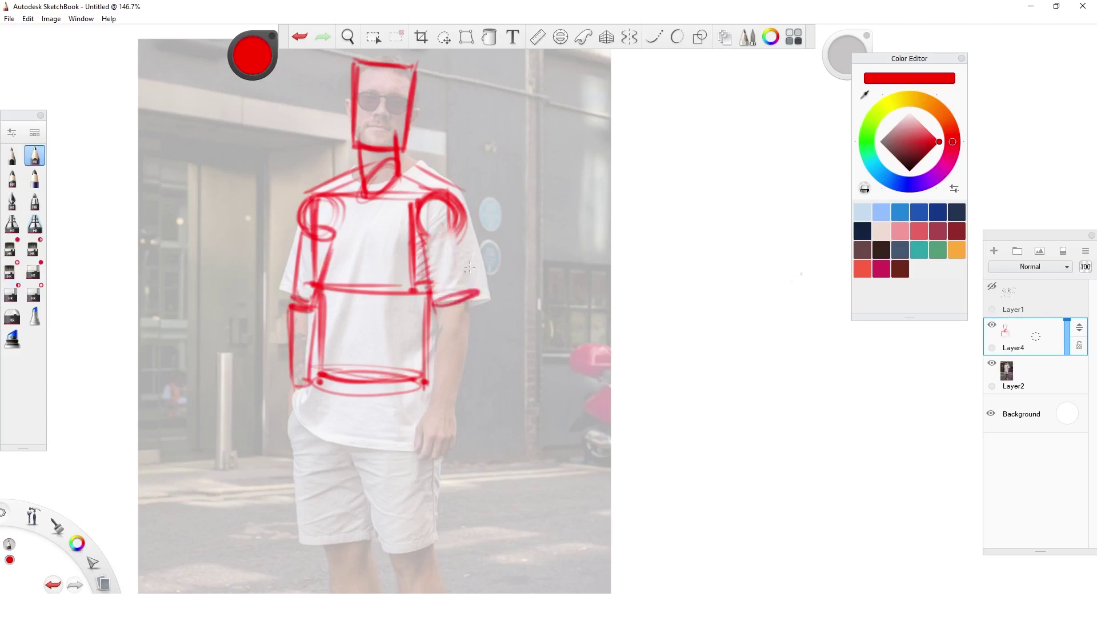
{"action": "mouse_move", "coordinate": [458, 217]}
{"action": "left_mouse_down"}
{"action": "mouse_move", "coordinate": [465, 292]}
{"action": "mouse_move", "coordinate": [424, 231]}
{"action": "mouse_move", "coordinate": [433, 393]}
{"action": "mouse_move", "coordinate": [455, 406]}
{"action": "mouse_move", "coordinate": [469, 320]}
{"action": "mouse_move", "coordinate": [437, 315]}
{"action": "mouse_move", "coordinate": [470, 318]}
{"action": "mouse_move", "coordinate": [432, 415]}
{"action": "mouse_move", "coordinate": [470, 357]}
{"action": "left_mouse_up"}
Draw the man's left forearm as a tapered cylinder with a wrist joint and a blocky hand below it.
{"action": "key", "text": "space"}
{"action": "left_click_drag", "start_coordinate": [523, 511], "coordinate": [576, 427]}
{"action": "mouse_move", "coordinate": [484, 323]}
{"action": "left_mouse_down"}
{"action": "mouse_move", "coordinate": [477, 352]}
{"action": "mouse_move", "coordinate": [505, 358]}
{"action": "left_mouse_up"}
{"action": "mouse_move", "coordinate": [508, 330]}
{"action": "left_mouse_down"}
{"action": "mouse_move", "coordinate": [505, 371]}
{"action": "mouse_move", "coordinate": [518, 349]}
{"action": "mouse_move", "coordinate": [471, 348]}
{"action": "left_mouse_up"}
{"action": "left_click_drag", "start_coordinate": [471, 348], "coordinate": [472, 378]}
{"action": "left_click_drag", "start_coordinate": [471, 378], "coordinate": [504, 361]}
{"action": "mouse_move", "coordinate": [499, 368]}
{"action": "left_mouse_down"}
{"action": "mouse_move", "coordinate": [473, 378]}
{"action": "mouse_move", "coordinate": [482, 327]}
{"action": "left_mouse_up"}
Reinforce the inner edge of the man's right forearm.
{"action": "key", "text": "space"}
{"action": "left_click_drag", "start_coordinate": [561, 470], "coordinate": [547, 492]}
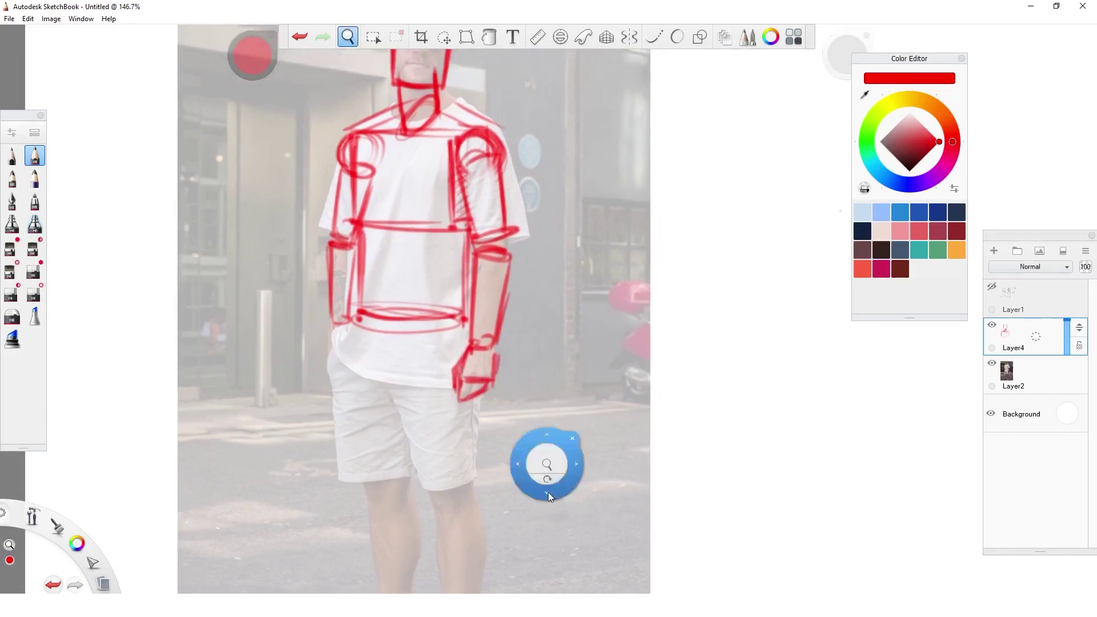
{"action": "left_click_drag", "start_coordinate": [355, 285], "coordinate": [352, 312]}
{"action": "left_click_drag", "start_coordinate": [354, 233], "coordinate": [352, 296]}
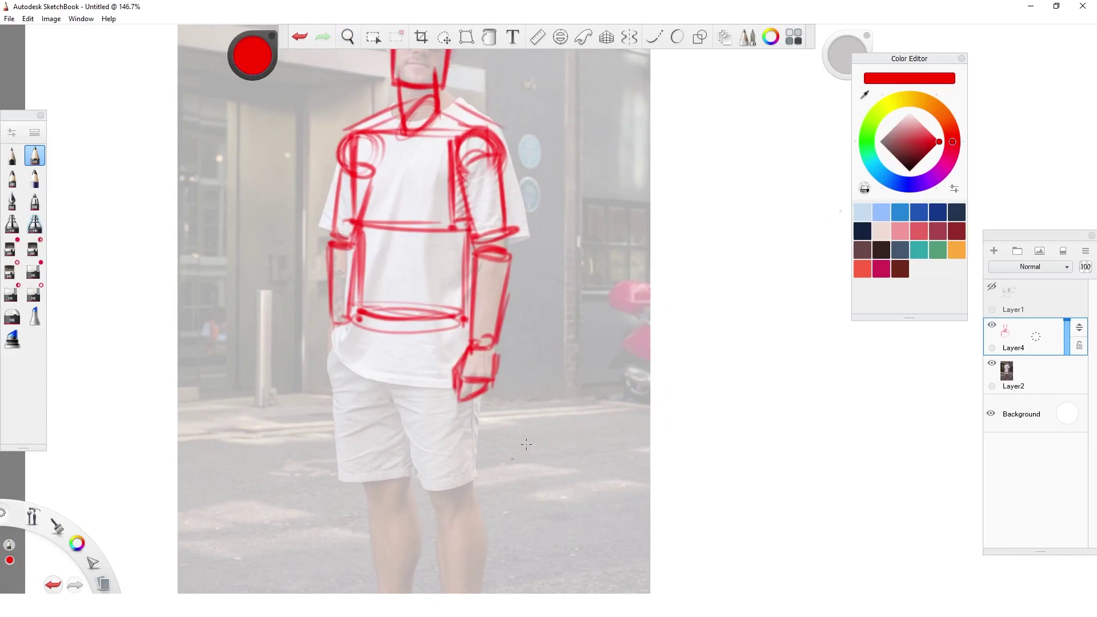
Sketch the pelvis below the waist as a downward-pointing wedge with a side plane.
{"action": "key", "text": "space"}
{"action": "left_click_drag", "start_coordinate": [583, 500], "coordinate": [598, 460]}
{"action": "left_click_drag", "start_coordinate": [506, 456], "coordinate": [486, 351]}
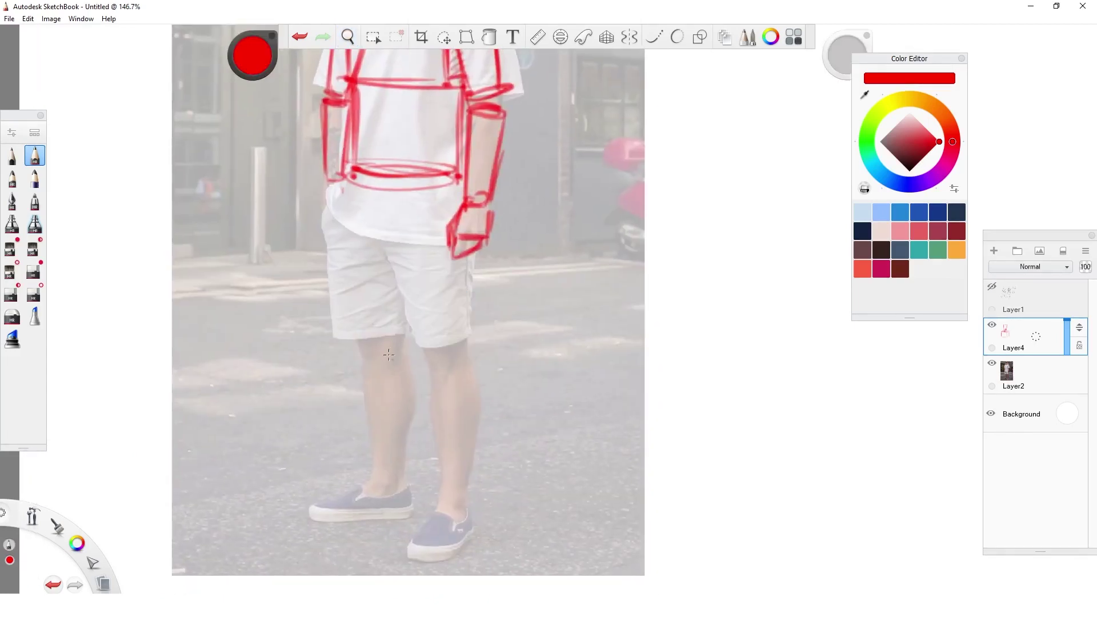
{"action": "mouse_move", "coordinate": [354, 185]}
{"action": "left_mouse_down"}
{"action": "mouse_move", "coordinate": [384, 247]}
{"action": "mouse_move", "coordinate": [404, 186]}
{"action": "left_mouse_up"}
{"action": "left_click_drag", "start_coordinate": [380, 247], "coordinate": [439, 233]}
{"action": "left_click_drag", "start_coordinate": [462, 183], "coordinate": [429, 237]}
{"action": "left_click_drag", "start_coordinate": [424, 190], "coordinate": [388, 244]}
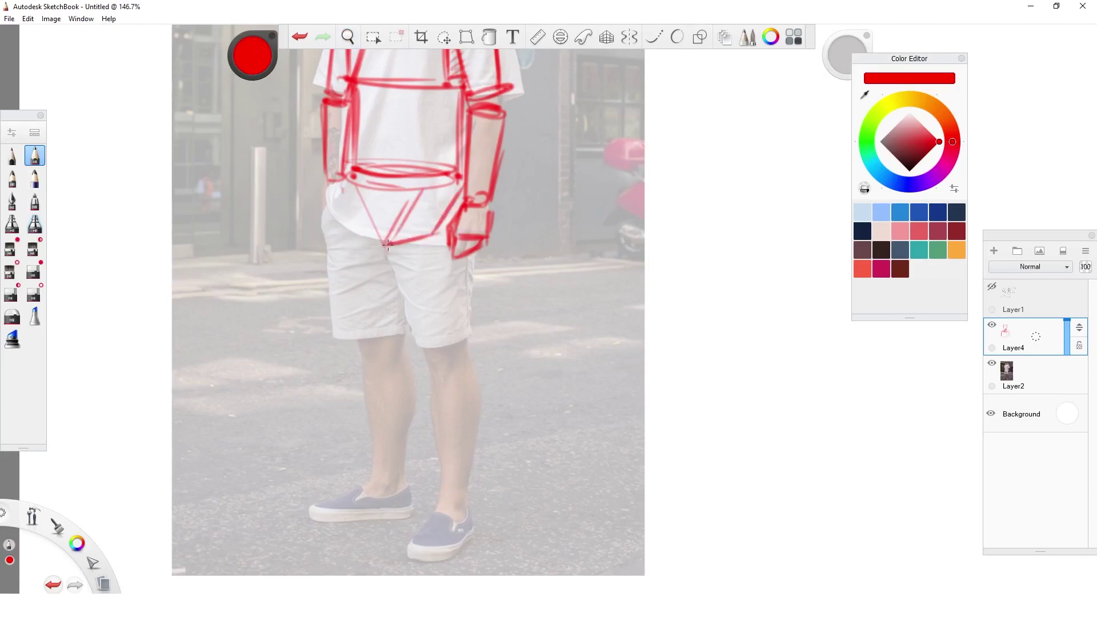
{"action": "left_click_drag", "start_coordinate": [354, 177], "coordinate": [385, 245]}
{"action": "mouse_move", "coordinate": [420, 197]}
{"action": "left_mouse_down"}
{"action": "mouse_move", "coordinate": [387, 241]}
{"action": "mouse_move", "coordinate": [411, 187]}
{"action": "left_mouse_up"}
Strengthen the pelvis wedge's slanted edges and its top edge along the waist.
{"action": "key", "text": "space"}
{"action": "left_click_drag", "start_coordinate": [491, 316], "coordinate": [516, 402]}
{"action": "left_click_drag", "start_coordinate": [374, 266], "coordinate": [409, 331]}
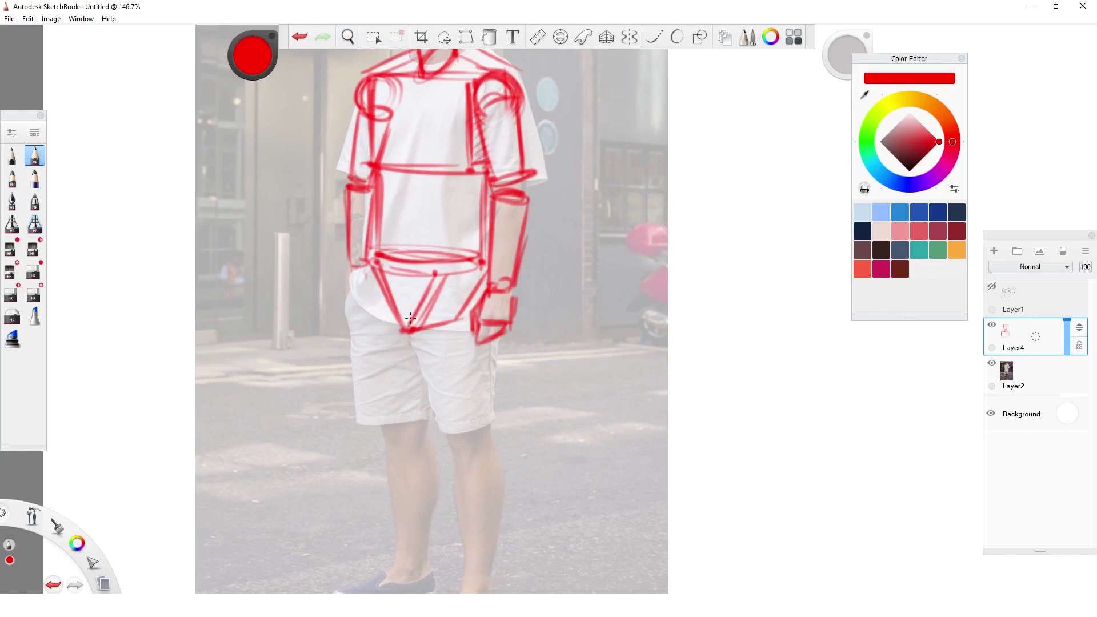
{"action": "mouse_move", "coordinate": [377, 264]}
{"action": "left_mouse_down"}
{"action": "mouse_move", "coordinate": [434, 274]}
{"action": "mouse_move", "coordinate": [483, 264]}
{"action": "left_mouse_up"}
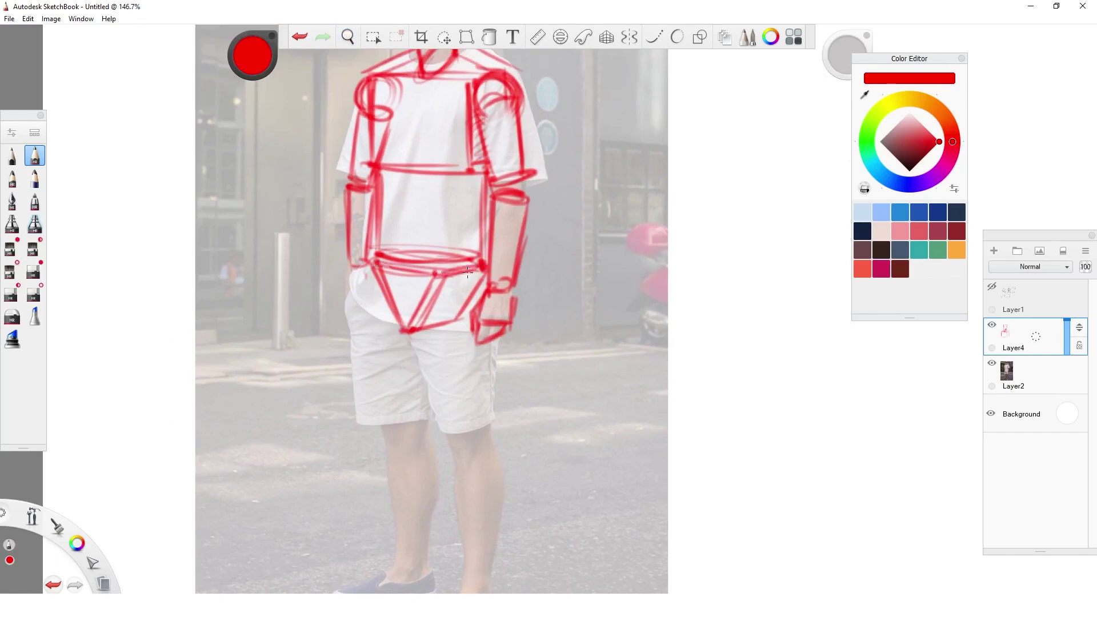
{"action": "left_click_drag", "start_coordinate": [452, 321], "coordinate": [483, 270]}
Draw circles for both hip joints on the sides of the pelvis wedge.
{"action": "key", "text": "space"}
{"action": "left_click_drag", "start_coordinate": [610, 227], "coordinate": [632, 306]}
{"action": "left_click_drag", "start_coordinate": [632, 307], "coordinate": [543, 358]}
{"action": "key", "text": "space"}
{"action": "left_click_drag", "start_coordinate": [429, 354], "coordinate": [470, 377]}
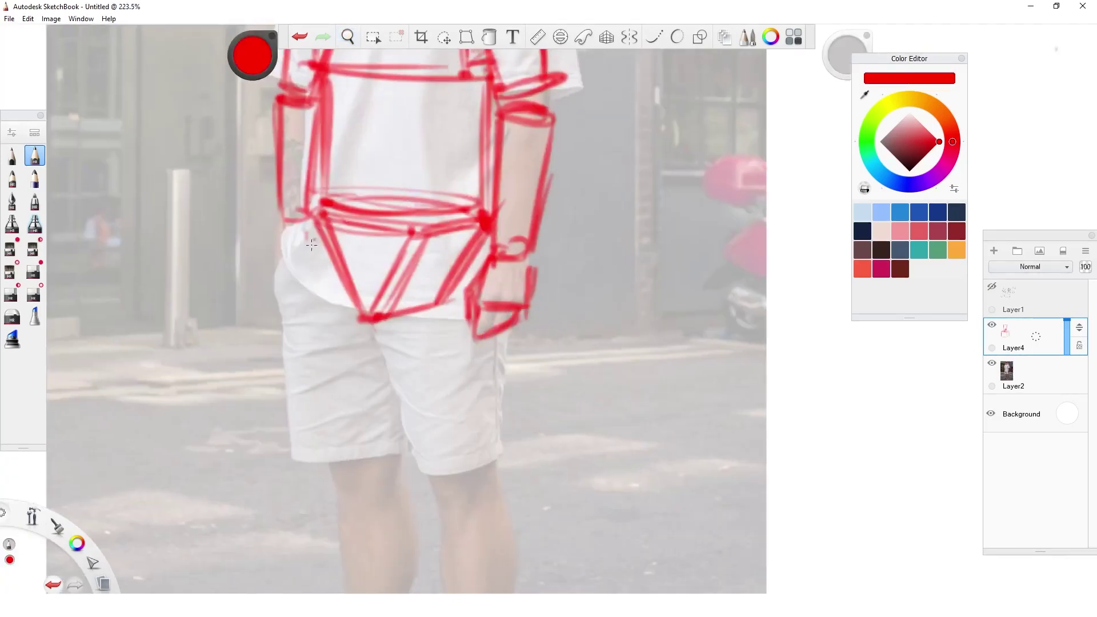
{"action": "mouse_move", "coordinate": [311, 245]}
{"action": "left_mouse_down"}
{"action": "mouse_move", "coordinate": [325, 285]}
{"action": "mouse_move", "coordinate": [360, 268]}
{"action": "mouse_move", "coordinate": [319, 228]}
{"action": "left_mouse_up"}
{"action": "mouse_move", "coordinate": [451, 240]}
{"action": "left_mouse_down"}
{"action": "mouse_move", "coordinate": [435, 289]}
{"action": "mouse_move", "coordinate": [421, 272]}
{"action": "mouse_move", "coordinate": [451, 235]}
{"action": "left_mouse_up"}
{"action": "mouse_move", "coordinate": [335, 240]}
{"action": "left_mouse_down"}
{"action": "mouse_move", "coordinate": [333, 296]}
{"action": "mouse_move", "coordinate": [323, 241]}
{"action": "left_mouse_up"}
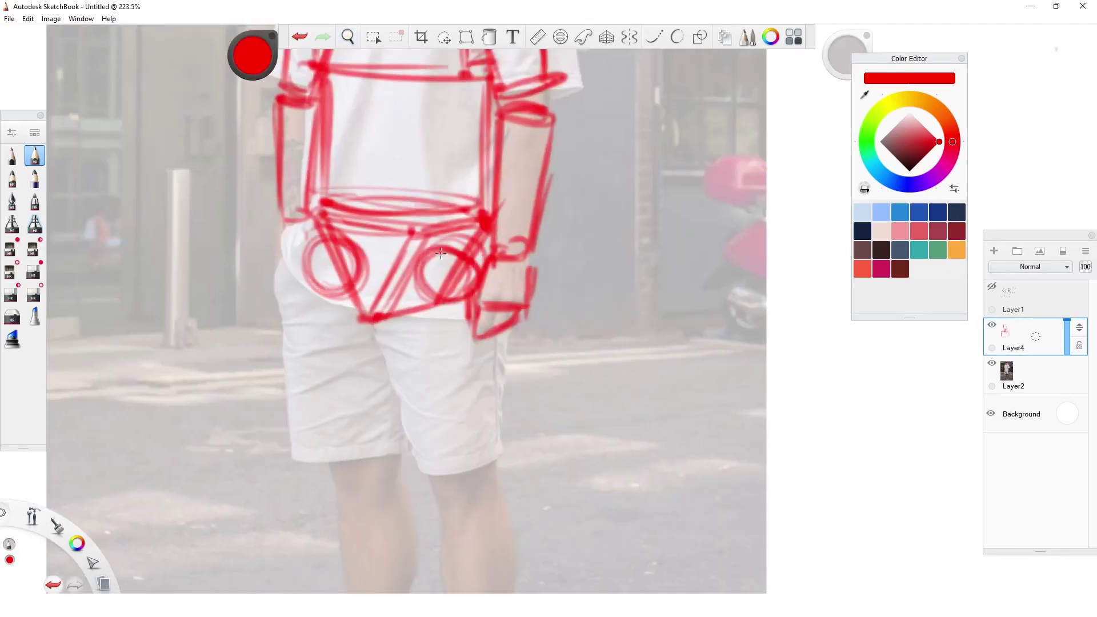
{"action": "left_click_drag", "start_coordinate": [440, 253], "coordinate": [472, 273]}
Erase the overlapping pelvis lines around and inside the hip circles.
{"action": "key", "text": "space"}
{"action": "left_click_drag", "start_coordinate": [514, 419], "coordinate": [524, 348]}
{"action": "key", "text": "e"}
{"action": "mouse_move", "coordinate": [355, 171]}
{"action": "left_mouse_down"}
{"action": "mouse_move", "coordinate": [366, 206]}
{"action": "mouse_move", "coordinate": [361, 172]}
{"action": "left_mouse_up"}
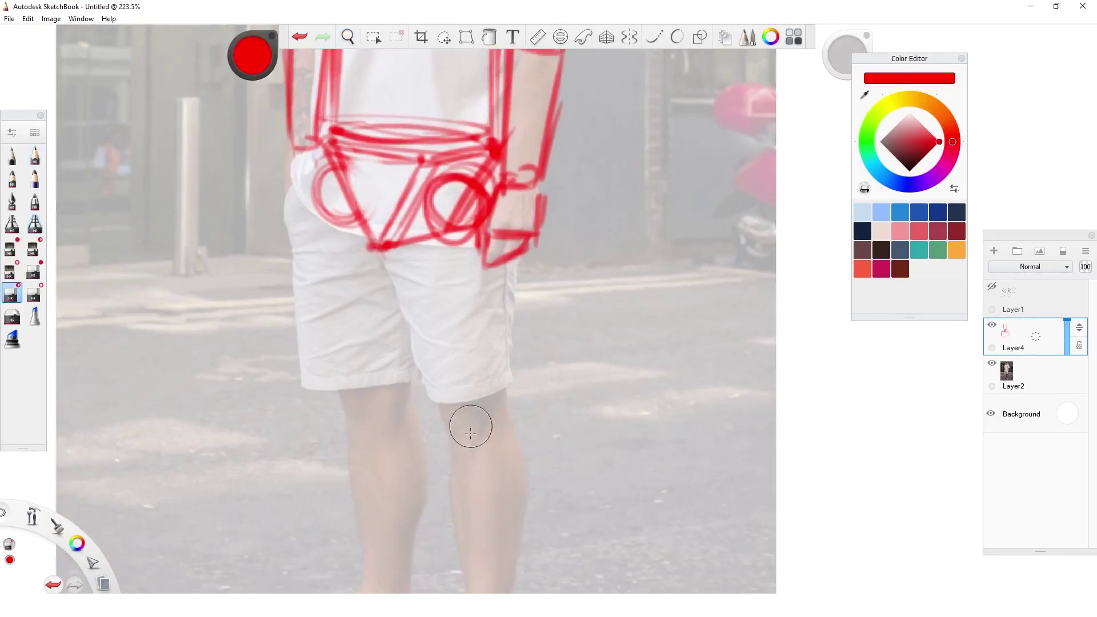
{"action": "mouse_move", "coordinate": [445, 189]}
{"action": "left_mouse_down"}
{"action": "mouse_move", "coordinate": [471, 223]}
{"action": "mouse_move", "coordinate": [457, 206]}
{"action": "left_mouse_up"}
{"action": "key", "text": "e"}
{"action": "key", "text": "e"}
{"action": "key", "text": "e"}
Draw the man's right thigh over the shorts as a tapered cylinder ending above the knee.
{"action": "mouse_move", "coordinate": [305, 220]}
{"action": "left_mouse_down"}
{"action": "mouse_move", "coordinate": [344, 380]}
{"action": "mouse_move", "coordinate": [410, 378]}
{"action": "mouse_move", "coordinate": [402, 250]}
{"action": "mouse_move", "coordinate": [413, 378]}
{"action": "left_mouse_up"}
{"action": "left_click_drag", "start_coordinate": [357, 217], "coordinate": [302, 213]}
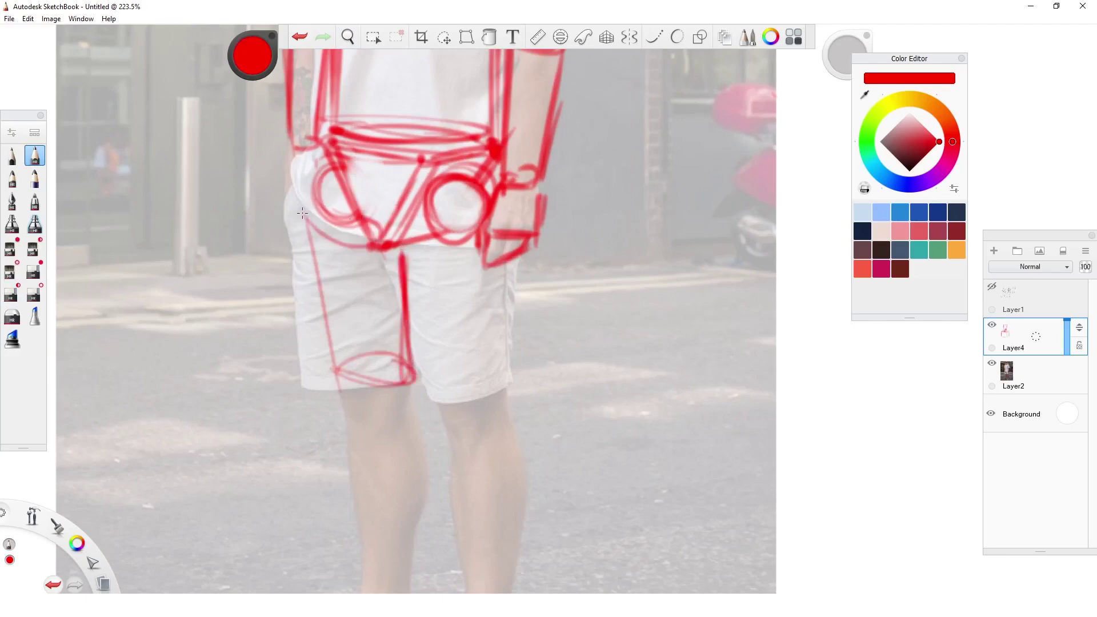
{"action": "key", "text": "e"}
{"action": "key", "text": "e"}
Draw the man's left thigh as a tapered cylinder and reinforce the outlines of both thighs.
{"action": "mouse_move", "coordinate": [403, 254]}
{"action": "left_mouse_down"}
{"action": "mouse_move", "coordinate": [404, 317]}
{"action": "mouse_move", "coordinate": [432, 403]}
{"action": "left_mouse_up"}
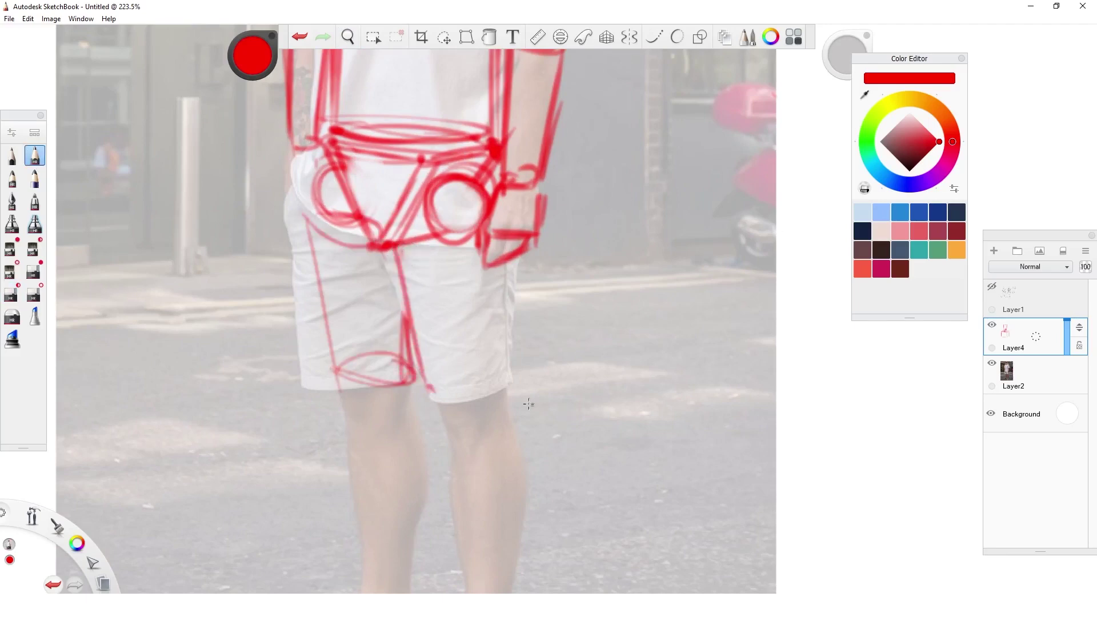
{"action": "mouse_move", "coordinate": [497, 392]}
{"action": "left_mouse_down"}
{"action": "mouse_move", "coordinate": [437, 399]}
{"action": "mouse_move", "coordinate": [503, 378]}
{"action": "mouse_move", "coordinate": [496, 240]}
{"action": "mouse_move", "coordinate": [419, 236]}
{"action": "mouse_move", "coordinate": [522, 224]}
{"action": "left_mouse_up"}
{"action": "mouse_move", "coordinate": [401, 250]}
{"action": "left_mouse_down"}
{"action": "mouse_move", "coordinate": [436, 397]}
{"action": "mouse_move", "coordinate": [500, 391]}
{"action": "left_mouse_up"}
{"action": "left_click_drag", "start_coordinate": [502, 401], "coordinate": [501, 247]}
{"action": "left_click_drag", "start_coordinate": [401, 387], "coordinate": [409, 295]}
{"action": "left_click_drag", "start_coordinate": [336, 376], "coordinate": [347, 363]}
{"action": "left_click_drag", "start_coordinate": [314, 205], "coordinate": [344, 390]}
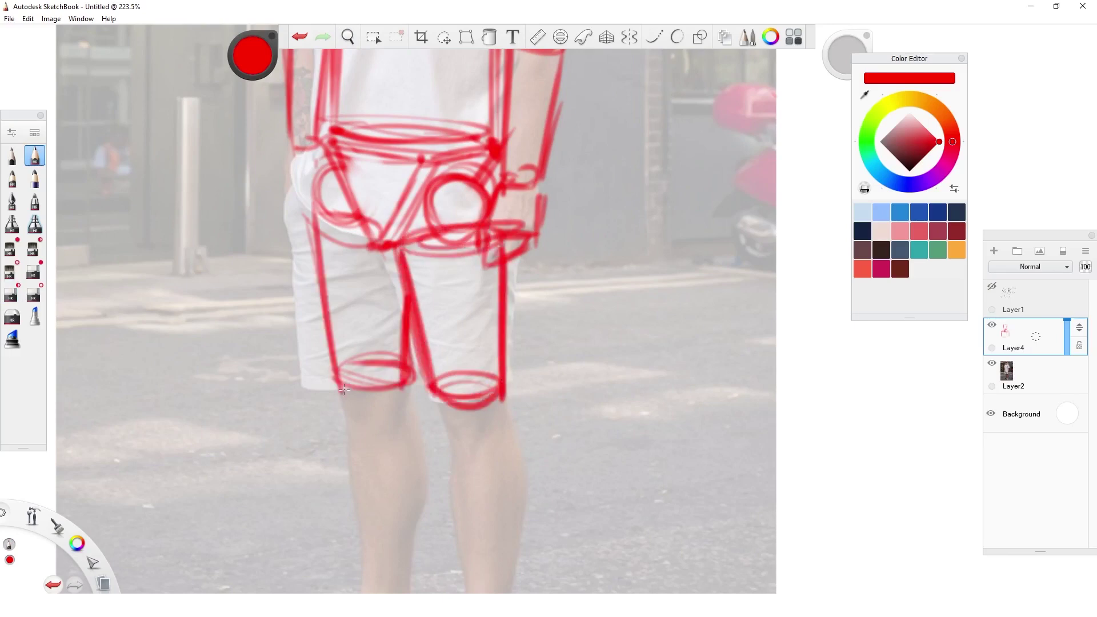
Add circles for both knees and draw the lower legs as tapered cylinders down to the ankles.
{"action": "mouse_move", "coordinate": [454, 387]}
{"action": "left_mouse_down"}
{"action": "mouse_move", "coordinate": [445, 417]}
{"action": "mouse_move", "coordinate": [468, 399]}
{"action": "left_mouse_up"}
{"action": "mouse_move", "coordinate": [366, 370]}
{"action": "left_mouse_down"}
{"action": "mouse_move", "coordinate": [349, 400]}
{"action": "mouse_move", "coordinate": [363, 373]}
{"action": "mouse_move", "coordinate": [394, 408]}
{"action": "left_mouse_up"}
{"action": "key", "text": "space"}
{"action": "left_click_drag", "start_coordinate": [653, 299], "coordinate": [581, 335]}
{"action": "mouse_move", "coordinate": [686, 280]}
{"action": "left_mouse_down"}
{"action": "mouse_move", "coordinate": [578, 318]}
{"action": "mouse_move", "coordinate": [561, 342]}
{"action": "left_mouse_up"}
{"action": "mouse_move", "coordinate": [358, 394]}
{"action": "left_mouse_down"}
{"action": "mouse_move", "coordinate": [372, 496]}
{"action": "mouse_move", "coordinate": [394, 503]}
{"action": "mouse_move", "coordinate": [397, 376]}
{"action": "mouse_move", "coordinate": [357, 392]}
{"action": "mouse_move", "coordinate": [370, 495]}
{"action": "mouse_move", "coordinate": [401, 502]}
{"action": "mouse_move", "coordinate": [397, 395]}
{"action": "left_mouse_up"}
{"action": "mouse_move", "coordinate": [426, 461]}
{"action": "left_mouse_down"}
{"action": "mouse_move", "coordinate": [416, 399]}
{"action": "mouse_move", "coordinate": [429, 506]}
{"action": "mouse_move", "coordinate": [441, 516]}
{"action": "mouse_move", "coordinate": [456, 400]}
{"action": "mouse_move", "coordinate": [415, 402]}
{"action": "left_mouse_up"}
{"action": "left_click_drag", "start_coordinate": [425, 506], "coordinate": [446, 517]}
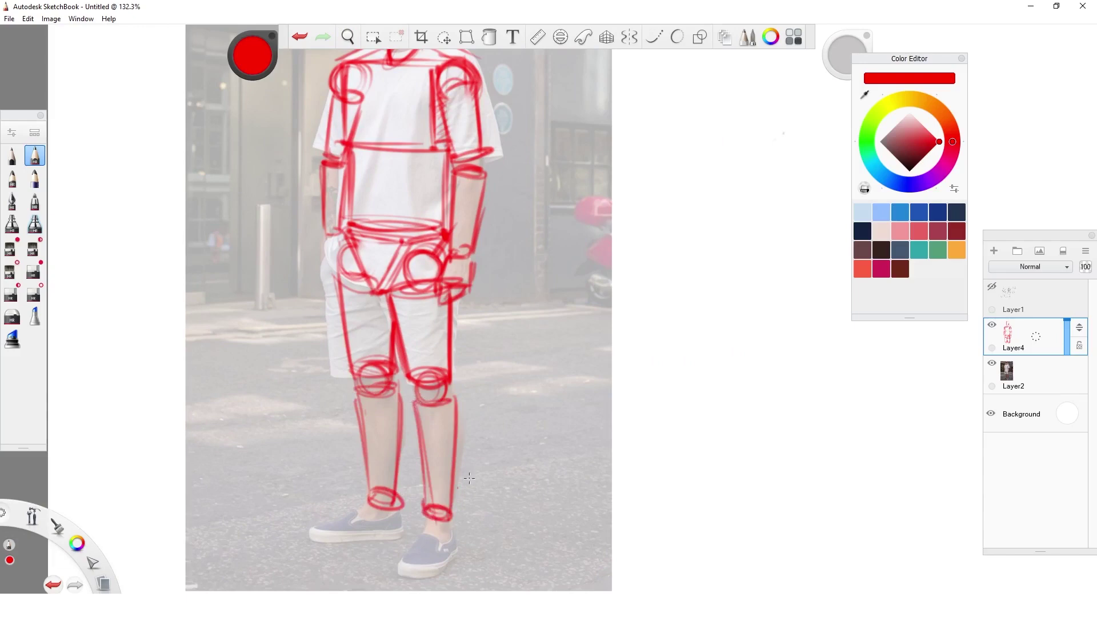
Add circles at both ankles and outline the man's right foot as a wedge.
{"action": "left_click_drag", "start_coordinate": [556, 464], "coordinate": [657, 383]}
{"action": "mouse_move", "coordinate": [484, 426]}
{"action": "left_mouse_down"}
{"action": "mouse_move", "coordinate": [479, 440]}
{"action": "mouse_move", "coordinate": [548, 453]}
{"action": "mouse_move", "coordinate": [529, 463]}
{"action": "left_mouse_up"}
{"action": "mouse_move", "coordinate": [461, 426]}
{"action": "left_mouse_down"}
{"action": "mouse_move", "coordinate": [400, 448]}
{"action": "mouse_move", "coordinate": [453, 437]}
{"action": "mouse_move", "coordinate": [509, 458]}
{"action": "mouse_move", "coordinate": [493, 438]}
{"action": "mouse_move", "coordinate": [421, 457]}
{"action": "mouse_move", "coordinate": [471, 428]}
{"action": "mouse_move", "coordinate": [482, 437]}
{"action": "left_mouse_up"}
Outline the man's left foot over the shoe as a three-dimensional wedge.
{"action": "left_click_drag", "start_coordinate": [493, 486], "coordinate": [521, 459]}
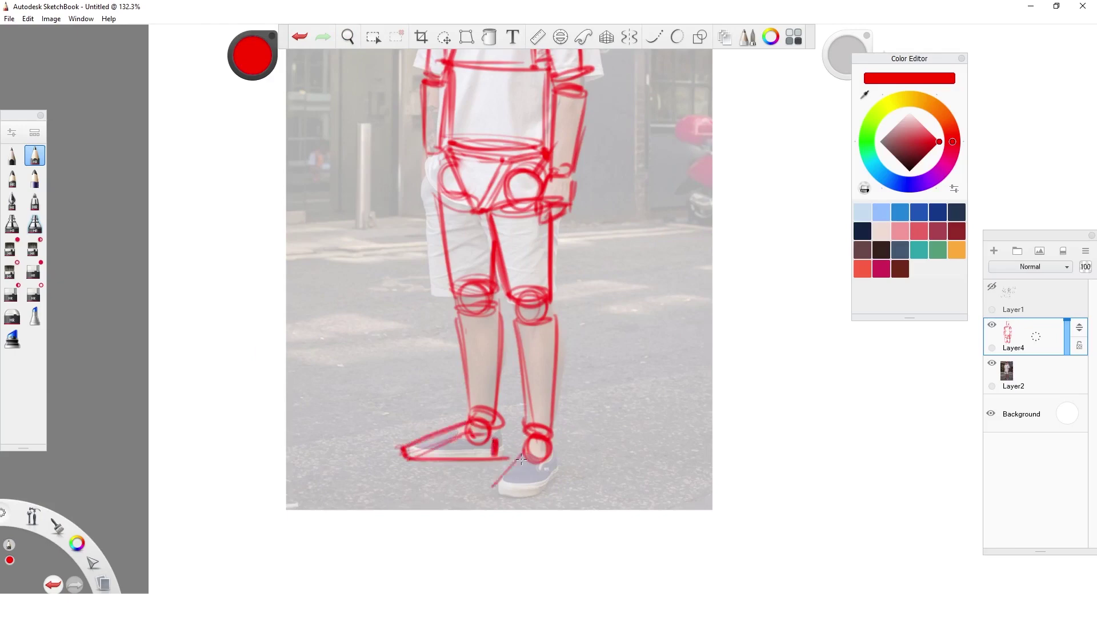
{"action": "mouse_move", "coordinate": [494, 494]}
{"action": "left_mouse_down"}
{"action": "mouse_move", "coordinate": [526, 496]}
{"action": "mouse_move", "coordinate": [545, 457]}
{"action": "left_mouse_up"}
{"action": "left_click_drag", "start_coordinate": [526, 496], "coordinate": [555, 468]}
{"action": "left_click_drag", "start_coordinate": [550, 450], "coordinate": [553, 464]}
{"action": "left_click_drag", "start_coordinate": [526, 495], "coordinate": [542, 462]}
{"action": "mouse_move", "coordinate": [492, 487]}
{"action": "left_mouse_down"}
{"action": "mouse_move", "coordinate": [520, 448]}
{"action": "mouse_move", "coordinate": [558, 448]}
{"action": "left_mouse_up"}
{"action": "left_click_drag", "start_coordinate": [558, 450], "coordinate": [555, 465]}
Sketch the man's right hand as a simple block below the wrist at the shorts pocket.
{"action": "key", "text": "space"}
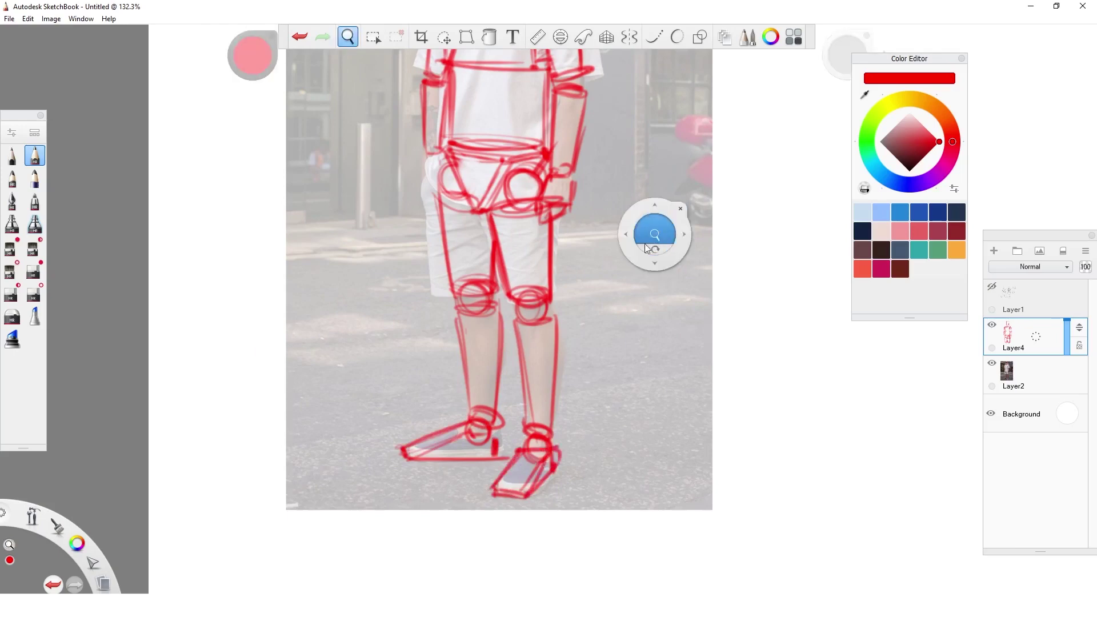
{"action": "left_click_drag", "start_coordinate": [606, 309], "coordinate": [572, 473]}
{"action": "mouse_move", "coordinate": [401, 324]}
{"action": "left_mouse_down"}
{"action": "mouse_move", "coordinate": [390, 332]}
{"action": "mouse_move", "coordinate": [402, 369]}
{"action": "mouse_move", "coordinate": [412, 325]}
{"action": "mouse_move", "coordinate": [405, 374]}
{"action": "left_mouse_up"}
{"action": "left_click_drag", "start_coordinate": [390, 331], "coordinate": [409, 324]}
Redraw the shoulder line and the slopes running from the neck to the shoulders.
{"action": "key", "text": "space"}
{"action": "left_click_drag", "start_coordinate": [627, 350], "coordinate": [603, 487]}
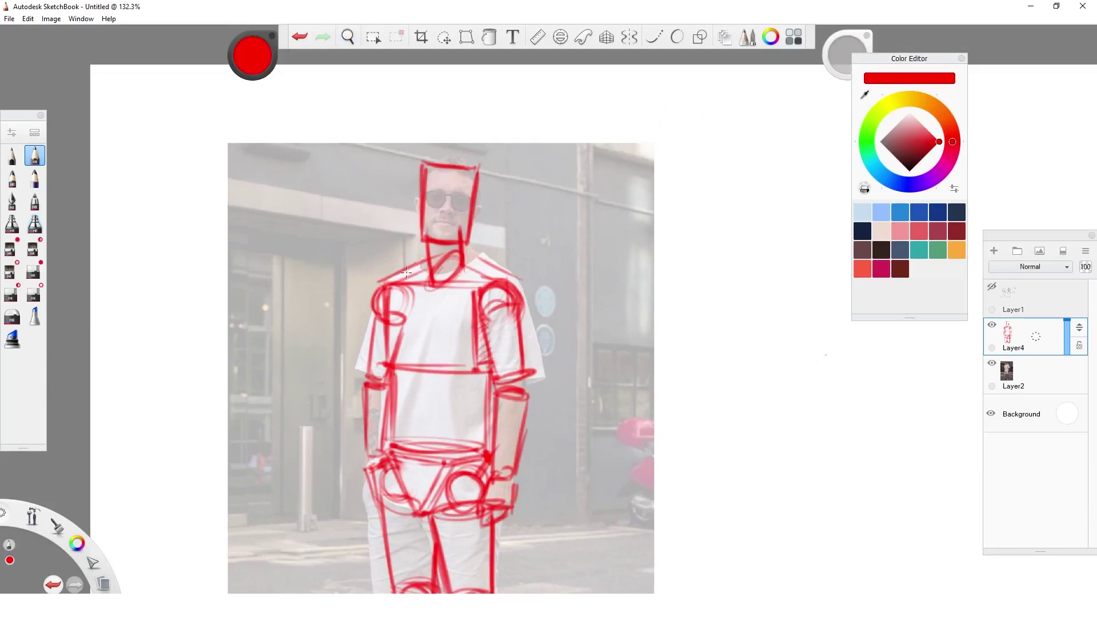
{"action": "mouse_move", "coordinate": [380, 283]}
{"action": "left_mouse_down"}
{"action": "mouse_move", "coordinate": [451, 248]}
{"action": "mouse_move", "coordinate": [517, 286]}
{"action": "left_mouse_up"}
{"action": "left_click_drag", "start_coordinate": [470, 260], "coordinate": [529, 300]}
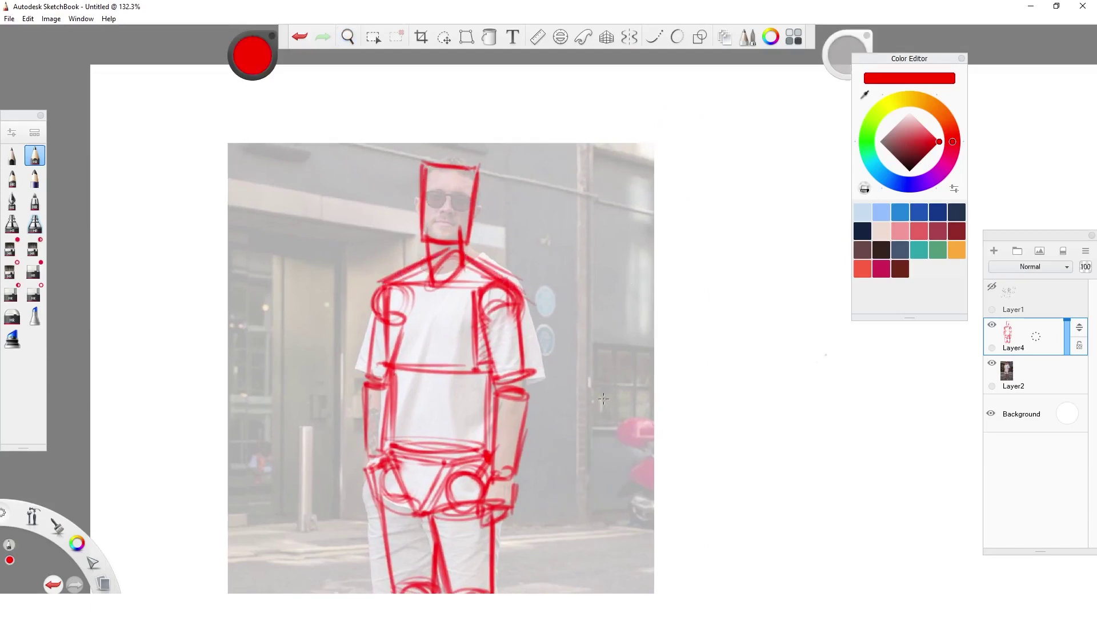
Restore the reference photo on Layer2 to full opacity.
{"action": "key", "text": "space"}
{"action": "left_click_drag", "start_coordinate": [731, 302], "coordinate": [771, 468]}
{"action": "left_click_drag", "start_coordinate": [771, 469], "coordinate": [699, 395]}
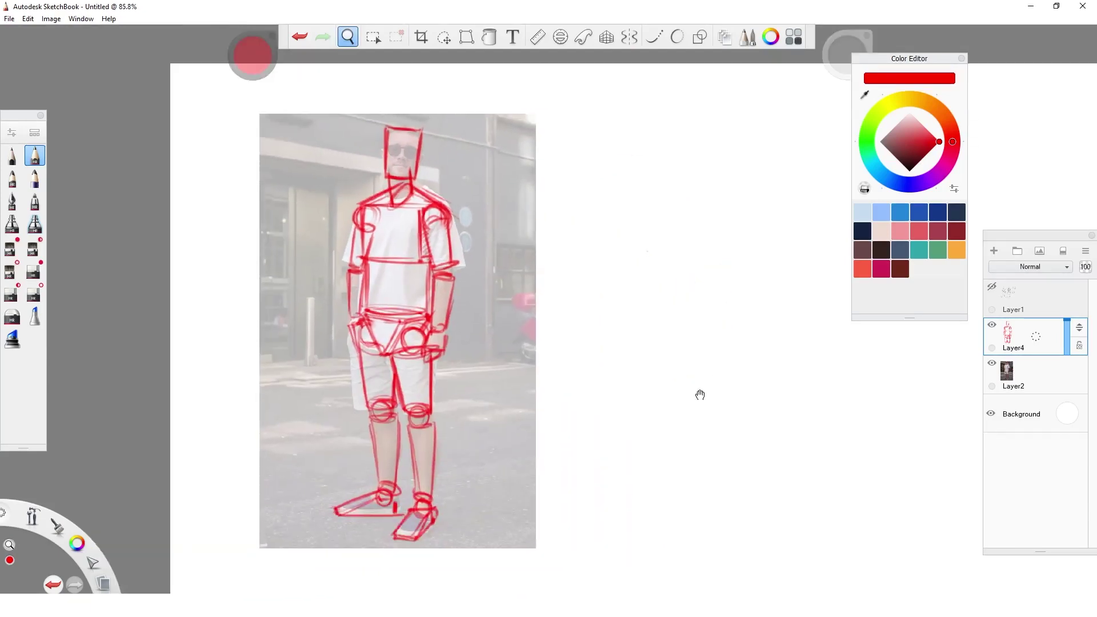
{"action": "left_click", "coordinate": [1016, 377]}
{"action": "left_click_drag", "start_coordinate": [1066, 386], "coordinate": [1074, 319]}
{"action": "key", "text": "v"}
{"action": "mouse_move", "coordinate": [568, 347]}
{"action": "left_mouse_down"}
{"action": "mouse_move", "coordinate": [752, 337]}
{"action": "mouse_move", "coordinate": [706, 342]}
{"action": "left_mouse_up"}
{"action": "key", "text": "ctrl+z"}
Make Layer4 active and move the red figure off the photo into the blank area beside it.
{"action": "left_click", "coordinate": [1046, 344]}
{"action": "key", "text": "v"}
{"action": "mouse_move", "coordinate": [505, 419]}
{"action": "left_mouse_down"}
{"action": "mouse_move", "coordinate": [760, 419]}
{"action": "mouse_move", "coordinate": [742, 425]}
{"action": "left_mouse_up"}
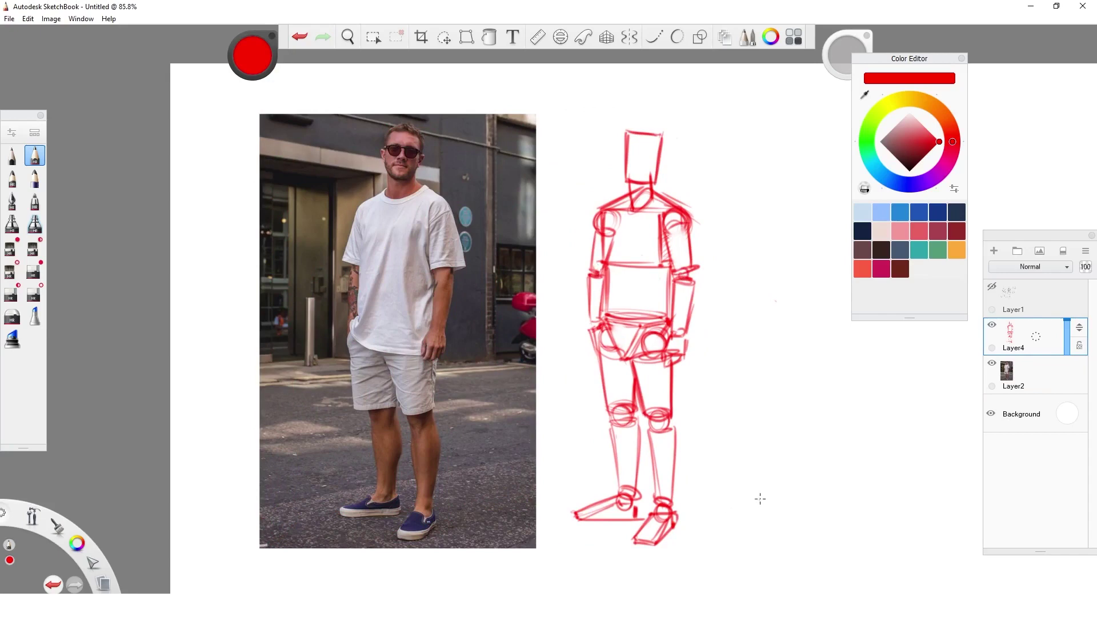
{"action": "key", "text": "space"}
{"action": "left_click_drag", "start_coordinate": [841, 392], "coordinate": [712, 399]}
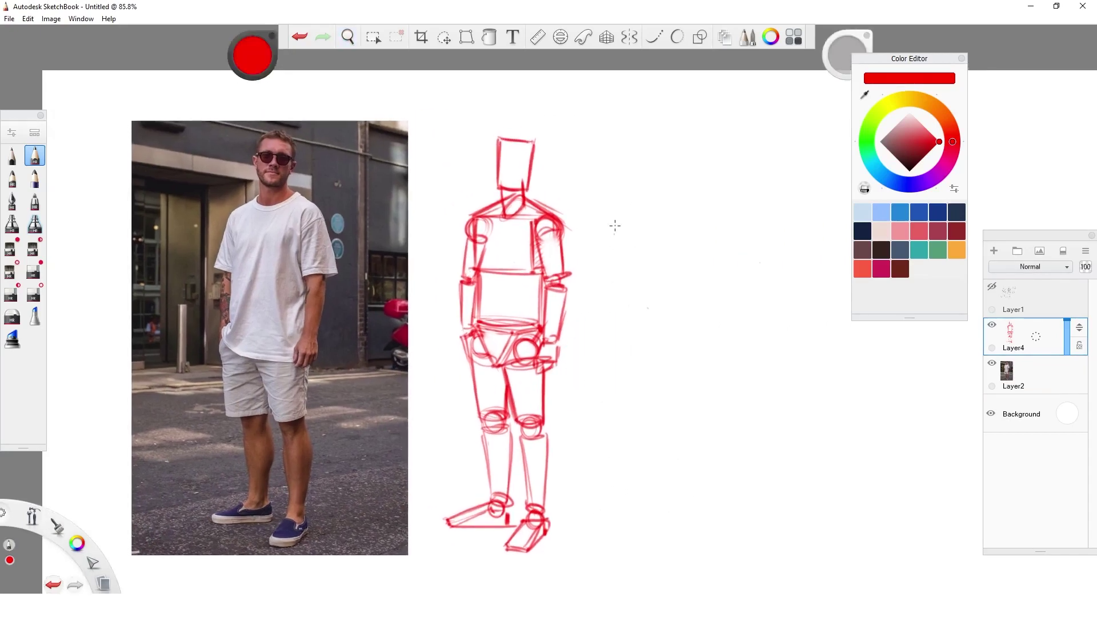
{"action": "mouse_move", "coordinate": [619, 201]}
{"action": "left_mouse_down"}
{"action": "mouse_move", "coordinate": [618, 283]}
{"action": "mouse_move", "coordinate": [654, 239]}
{"action": "mouse_move", "coordinate": [656, 302]}
{"action": "left_mouse_up"}
{"action": "left_click_drag", "start_coordinate": [616, 268], "coordinate": [650, 307]}
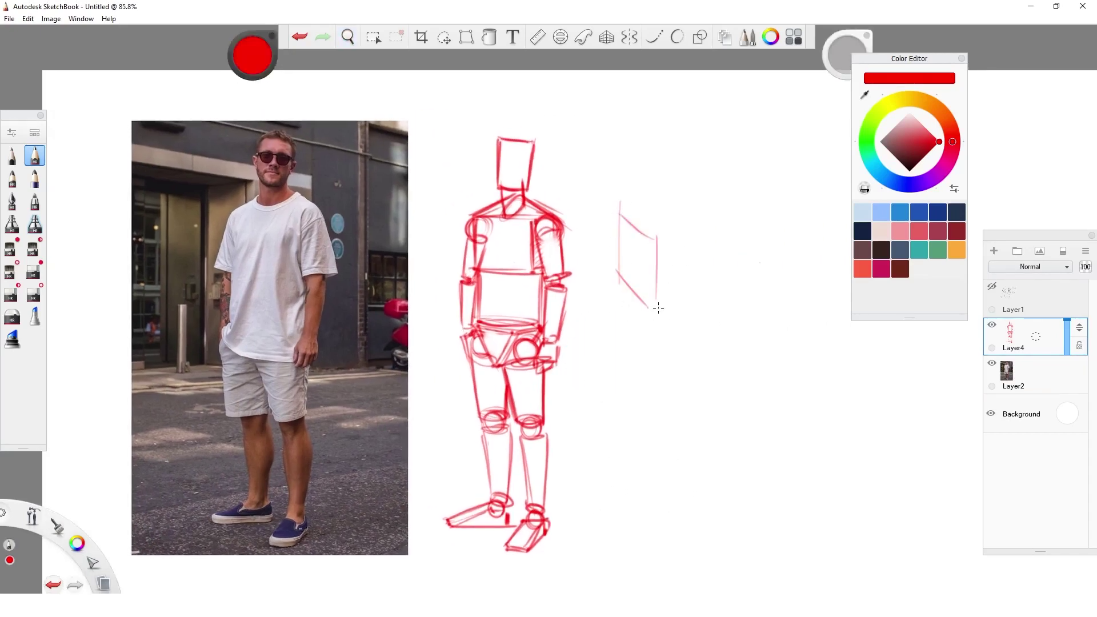
{"action": "key", "text": "ctrl+z"}
{"action": "key", "text": "ctrl+z"}
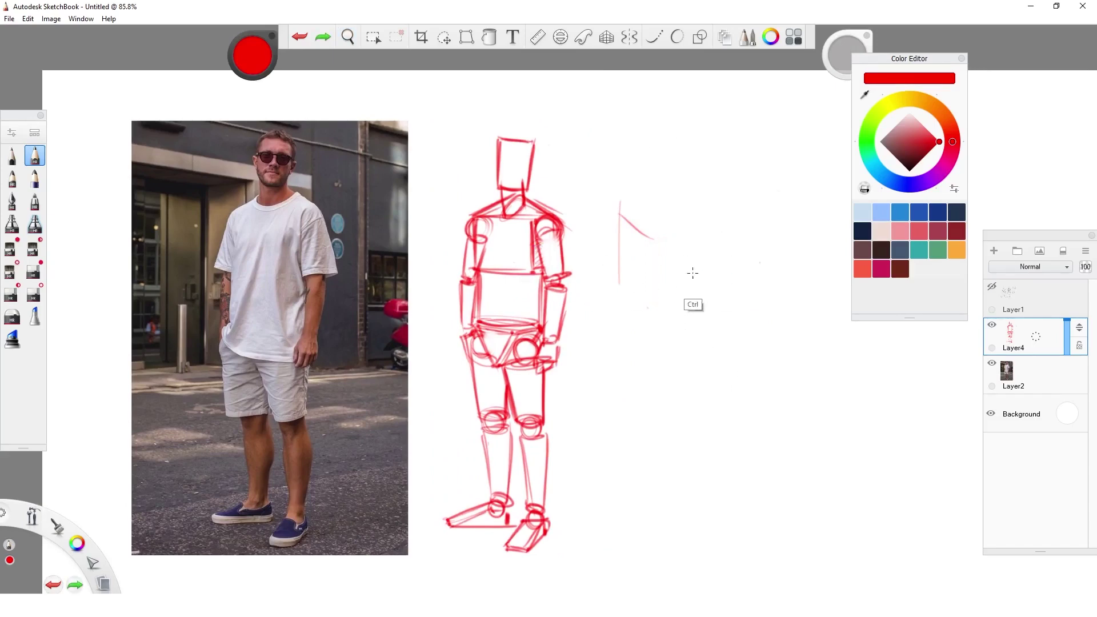
{"action": "key", "text": "ctrl+z"}
{"action": "key", "text": "ctrl+z"}
Sketch the chest of a second, turned figure as a two-sided box beside the first, with light waist lines below it.
{"action": "mouse_move", "coordinate": [638, 237]}
{"action": "left_mouse_down"}
{"action": "mouse_move", "coordinate": [637, 211]}
{"action": "mouse_move", "coordinate": [638, 268]}
{"action": "mouse_move", "coordinate": [668, 280]}
{"action": "mouse_move", "coordinate": [675, 220]}
{"action": "left_mouse_up"}
{"action": "mouse_move", "coordinate": [638, 210]}
{"action": "left_mouse_down"}
{"action": "mouse_move", "coordinate": [717, 217]}
{"action": "mouse_move", "coordinate": [705, 272]}
{"action": "left_mouse_up"}
{"action": "left_click_drag", "start_coordinate": [712, 216], "coordinate": [709, 269]}
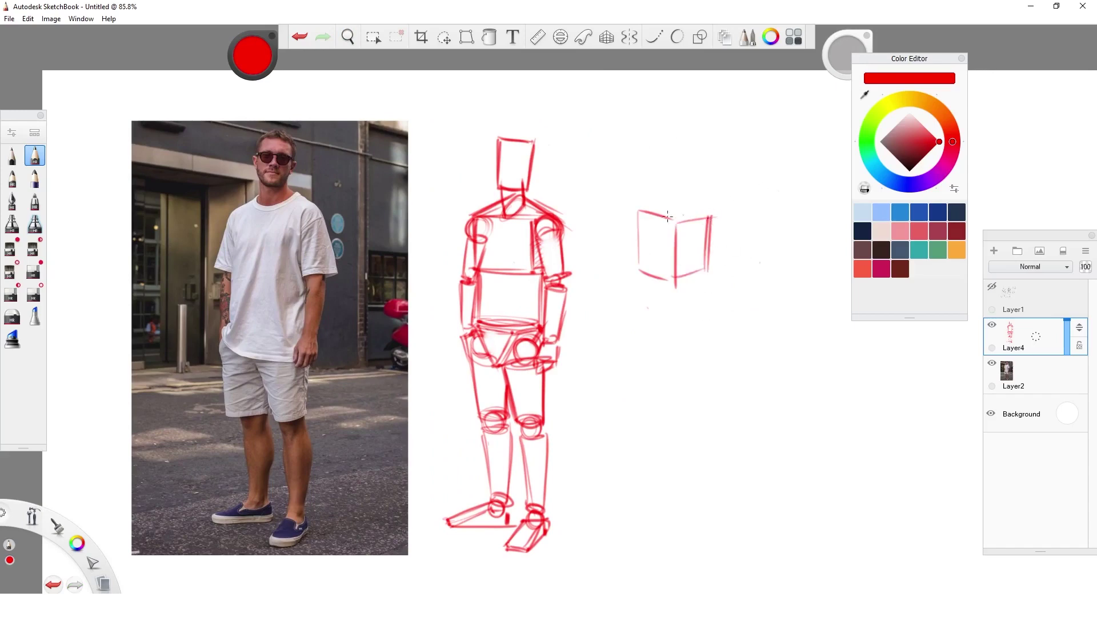
{"action": "left_click_drag", "start_coordinate": [632, 210], "coordinate": [708, 216]}
{"action": "mouse_move", "coordinate": [646, 273]}
{"action": "left_mouse_down"}
{"action": "mouse_move", "coordinate": [649, 312]}
{"action": "mouse_move", "coordinate": [695, 280]}
{"action": "left_mouse_up"}
{"action": "key", "text": "s"}
{"action": "left_click_drag", "start_coordinate": [643, 212], "coordinate": [694, 220]}
{"action": "mouse_move", "coordinate": [676, 288]}
{"action": "left_mouse_down"}
{"action": "mouse_move", "coordinate": [704, 274]}
{"action": "mouse_move", "coordinate": [675, 279]}
{"action": "left_mouse_up"}
Erase the middle vertical edge of the second figure's chest box.
{"action": "key", "text": "s"}
{"action": "key", "text": "s"}
{"action": "key", "text": "e"}
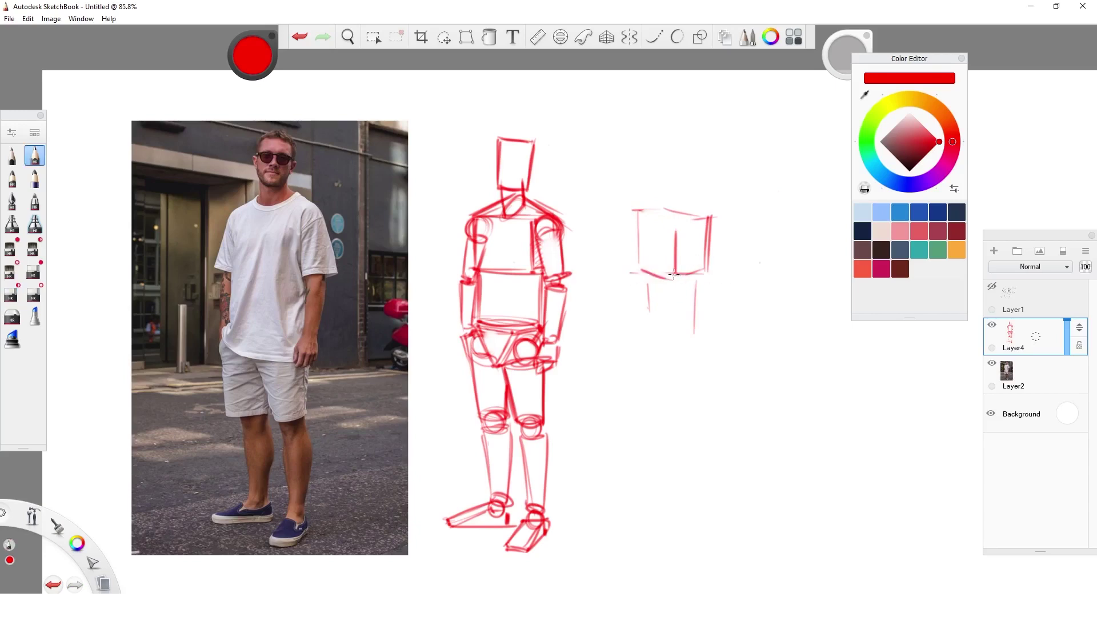
{"action": "mouse_move", "coordinate": [641, 214]}
{"action": "left_mouse_down"}
{"action": "mouse_move", "coordinate": [700, 217]}
{"action": "mouse_move", "coordinate": [680, 297]}
{"action": "left_mouse_up"}
{"action": "key", "text": "e"}
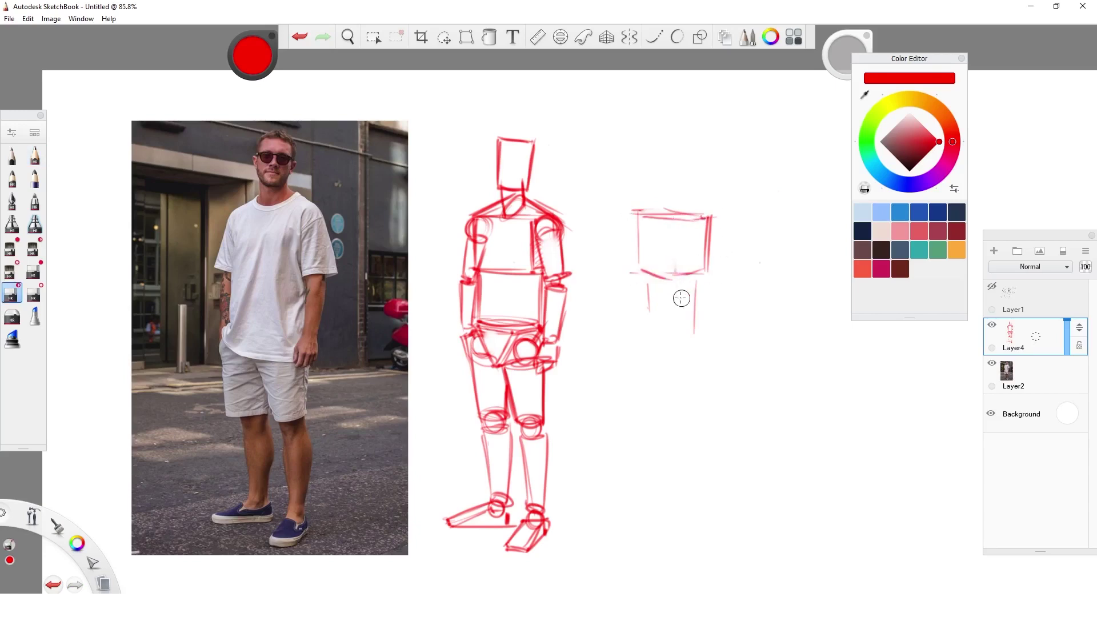
{"action": "key", "text": "e"}
Darken the chest box outline and redraw its vertical corner edge to separate the front plane from the side plane.
{"action": "mouse_move", "coordinate": [641, 215]}
{"action": "left_mouse_down"}
{"action": "mouse_move", "coordinate": [720, 217]}
{"action": "mouse_move", "coordinate": [702, 217]}
{"action": "mouse_move", "coordinate": [642, 284]}
{"action": "left_mouse_up"}
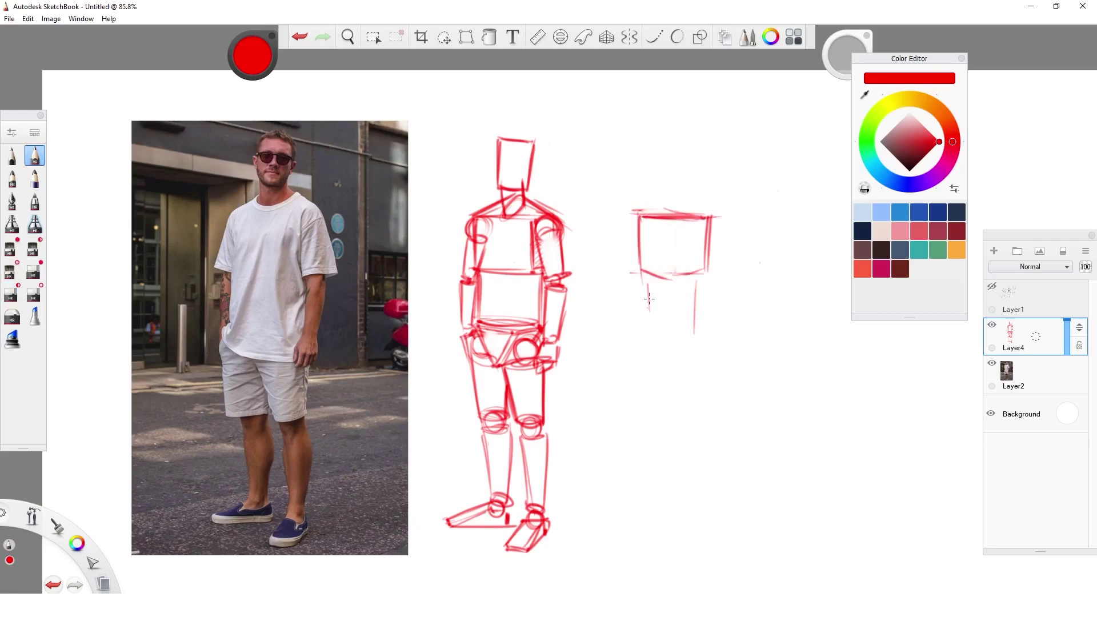
{"action": "left_click_drag", "start_coordinate": [678, 219], "coordinate": [680, 283]}
{"action": "mouse_move", "coordinate": [711, 212]}
{"action": "left_mouse_down"}
{"action": "mouse_move", "coordinate": [710, 279]}
{"action": "mouse_move", "coordinate": [714, 268]}
{"action": "left_mouse_up"}
{"action": "left_click_drag", "start_coordinate": [637, 268], "coordinate": [686, 282]}
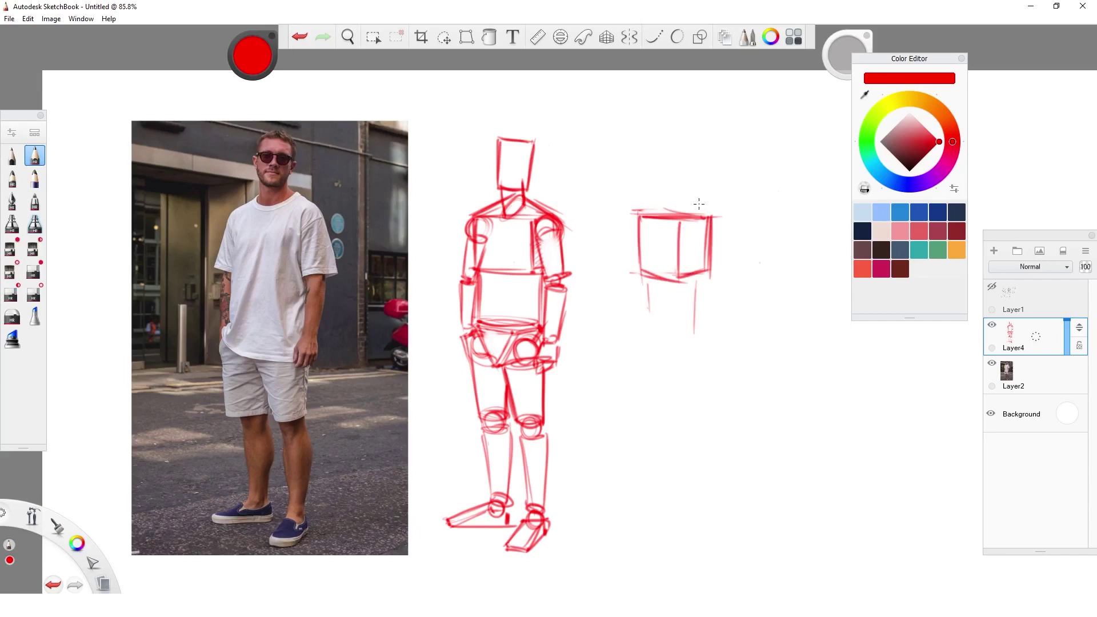
Sketch the second figure's neck and shoulder slopes, and draw the head above them as a box with a narrow side plane.
{"action": "left_click_drag", "start_coordinate": [688, 199], "coordinate": [709, 216]}
{"action": "mouse_move", "coordinate": [662, 216]}
{"action": "left_mouse_down"}
{"action": "mouse_move", "coordinate": [679, 195]}
{"action": "mouse_move", "coordinate": [683, 208]}
{"action": "left_mouse_up"}
{"action": "mouse_move", "coordinate": [644, 142]}
{"action": "left_mouse_down"}
{"action": "mouse_move", "coordinate": [646, 192]}
{"action": "mouse_move", "coordinate": [663, 144]}
{"action": "left_mouse_up"}
{"action": "mouse_move", "coordinate": [648, 138]}
{"action": "left_mouse_down"}
{"action": "mouse_move", "coordinate": [681, 134]}
{"action": "mouse_move", "coordinate": [682, 162]}
{"action": "left_mouse_up"}
{"action": "left_click_drag", "start_coordinate": [678, 189], "coordinate": [682, 180]}
{"action": "left_click_drag", "start_coordinate": [670, 139], "coordinate": [669, 191]}
{"action": "mouse_move", "coordinate": [642, 134]}
{"action": "left_mouse_down"}
{"action": "mouse_move", "coordinate": [644, 191]}
{"action": "mouse_move", "coordinate": [667, 133]}
{"action": "left_mouse_up"}
{"action": "left_click_drag", "start_coordinate": [669, 191], "coordinate": [685, 185]}
{"action": "left_click_drag", "start_coordinate": [682, 134], "coordinate": [684, 187]}
{"action": "mouse_move", "coordinate": [642, 138]}
{"action": "left_mouse_down"}
{"action": "mouse_move", "coordinate": [644, 196]}
{"action": "mouse_move", "coordinate": [663, 200]}
{"action": "left_mouse_up"}
{"action": "mouse_move", "coordinate": [665, 190]}
{"action": "left_mouse_down"}
{"action": "mouse_move", "coordinate": [650, 213]}
{"action": "mouse_move", "coordinate": [706, 217]}
{"action": "mouse_move", "coordinate": [688, 228]}
{"action": "left_mouse_up"}
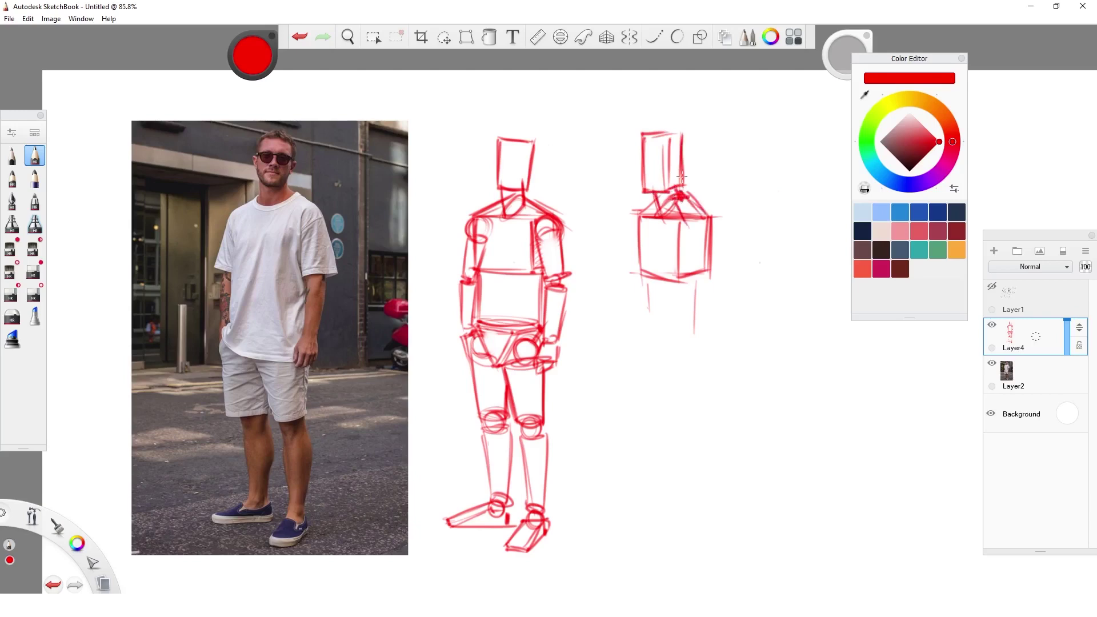
Hatch the side planes of the head and chest boxes and draw a curved rotation arrow between the two figures.
{"action": "left_click_drag", "start_coordinate": [684, 152], "coordinate": [683, 191]}
{"action": "left_click_drag", "start_coordinate": [588, 266], "coordinate": [586, 298]}
{"action": "left_click_drag", "start_coordinate": [678, 135], "coordinate": [673, 161]}
{"action": "mouse_move", "coordinate": [690, 227]}
{"action": "left_mouse_down"}
{"action": "mouse_move", "coordinate": [680, 243]}
{"action": "mouse_move", "coordinate": [691, 253]}
{"action": "left_mouse_up"}
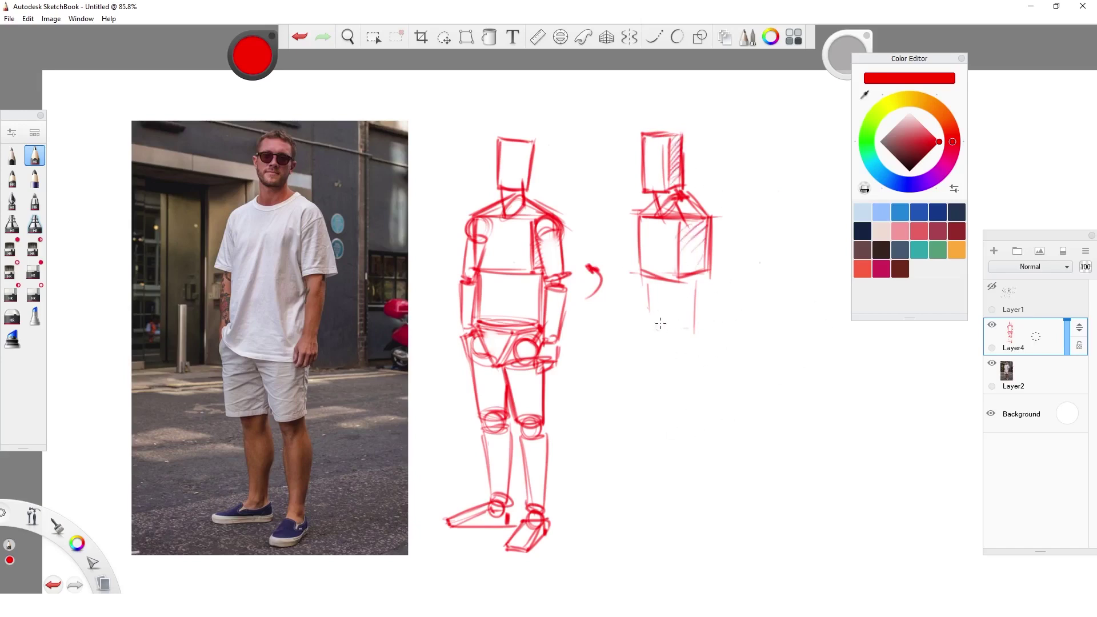
Draw the second figure's waist as a cylinder below the chest, with an ellipse at its base.
{"action": "mouse_move", "coordinate": [661, 324]}
{"action": "left_mouse_down"}
{"action": "mouse_move", "coordinate": [694, 324]}
{"action": "mouse_move", "coordinate": [648, 324]}
{"action": "mouse_move", "coordinate": [663, 319]}
{"action": "left_mouse_up"}
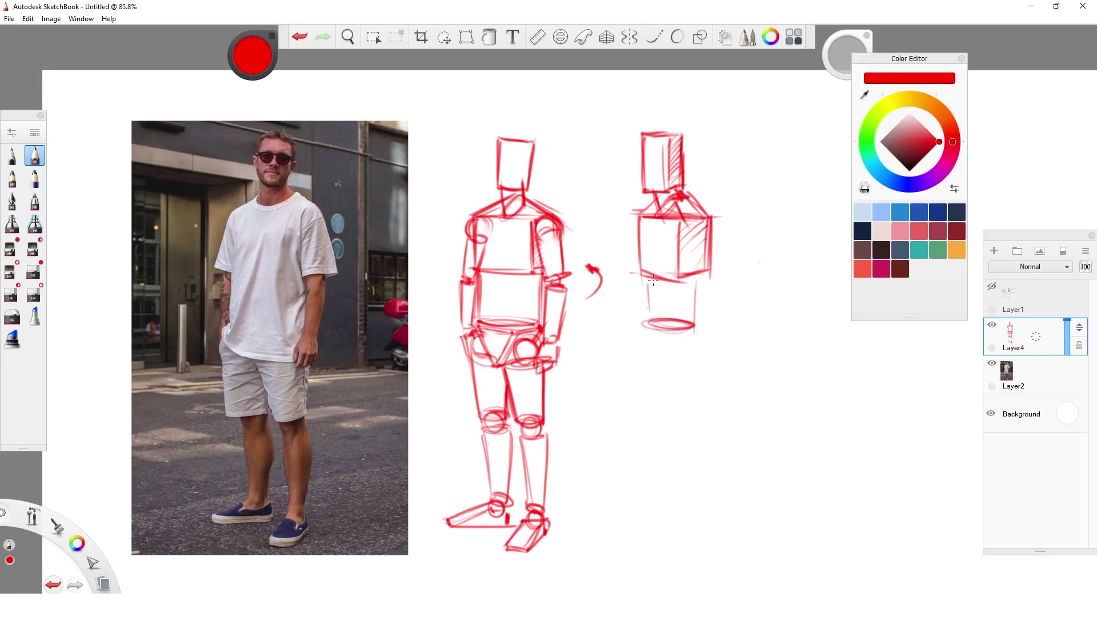
{"action": "left_click_drag", "start_coordinate": [647, 274], "coordinate": [645, 320]}
{"action": "mouse_move", "coordinate": [700, 273]}
{"action": "left_mouse_down"}
{"action": "mouse_move", "coordinate": [701, 324]}
{"action": "mouse_move", "coordinate": [651, 375]}
{"action": "left_mouse_up"}
Draw the pelvis as a tapered block below the waist, with a circle for the near hip joint.
{"action": "mouse_move", "coordinate": [661, 333]}
{"action": "left_mouse_down"}
{"action": "mouse_move", "coordinate": [650, 370]}
{"action": "mouse_move", "coordinate": [687, 367]}
{"action": "left_mouse_up"}
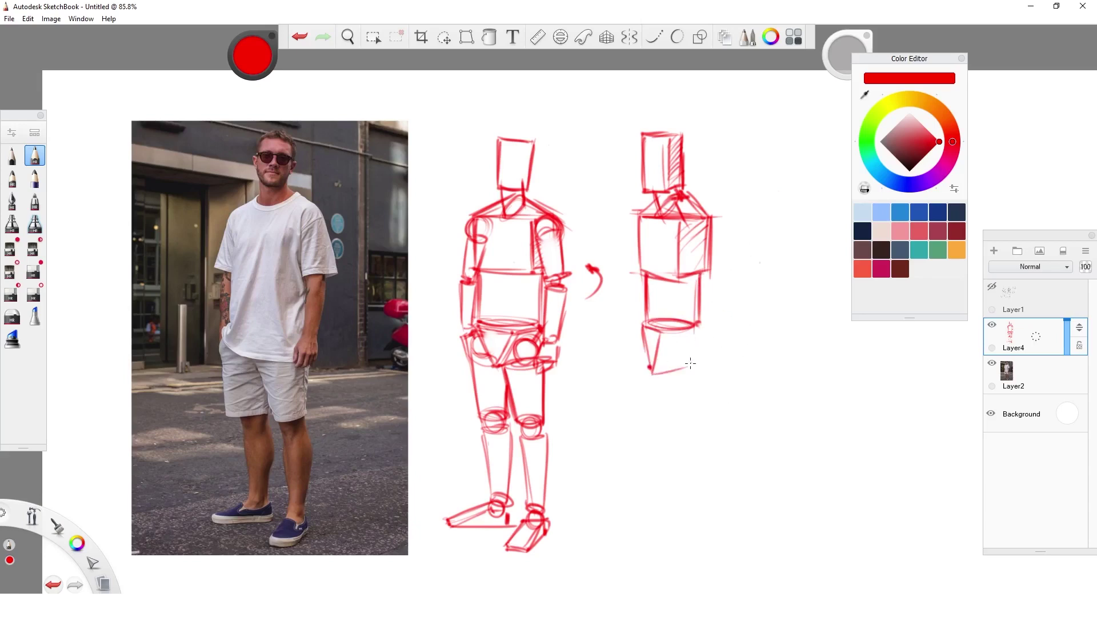
{"action": "mouse_move", "coordinate": [704, 323]}
{"action": "left_mouse_down"}
{"action": "mouse_move", "coordinate": [693, 375]}
{"action": "mouse_move", "coordinate": [664, 365]}
{"action": "mouse_move", "coordinate": [693, 358]}
{"action": "mouse_move", "coordinate": [647, 363]}
{"action": "mouse_move", "coordinate": [653, 374]}
{"action": "left_mouse_up"}
{"action": "mouse_move", "coordinate": [658, 338]}
{"action": "left_mouse_down"}
{"action": "mouse_move", "coordinate": [653, 374]}
{"action": "mouse_move", "coordinate": [698, 326]}
{"action": "left_mouse_up"}
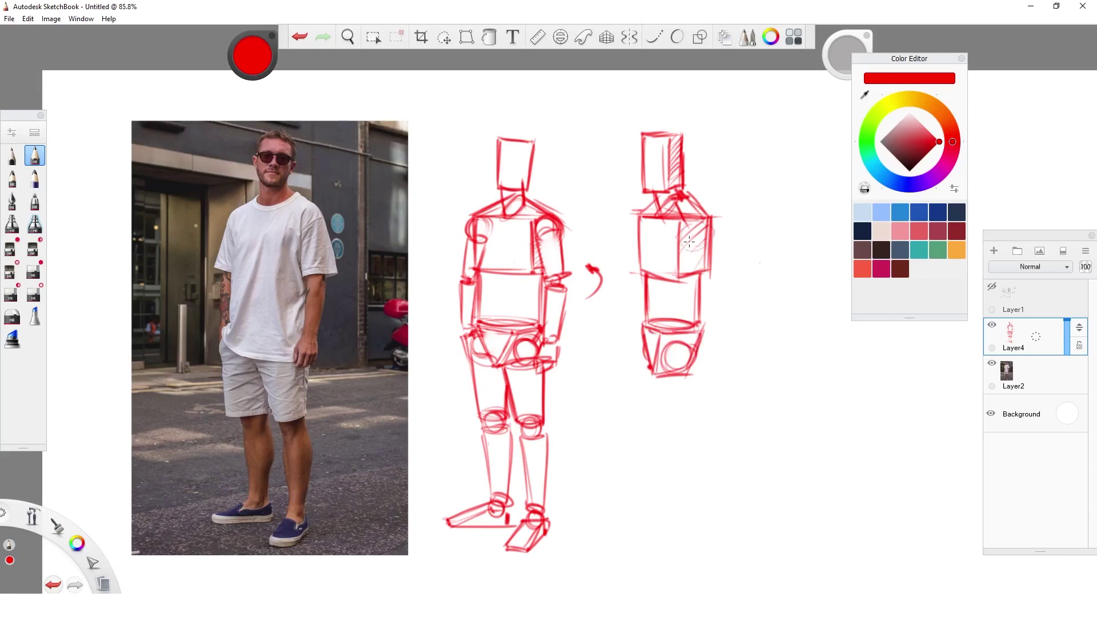
Draw circles for both shoulder joints on the chest box and erase the lines inside the near shoulder.
{"action": "mouse_move", "coordinate": [689, 241]}
{"action": "left_mouse_down"}
{"action": "mouse_move", "coordinate": [705, 224]}
{"action": "mouse_move", "coordinate": [689, 240]}
{"action": "mouse_move", "coordinate": [713, 240]}
{"action": "mouse_move", "coordinate": [646, 219]}
{"action": "left_mouse_up"}
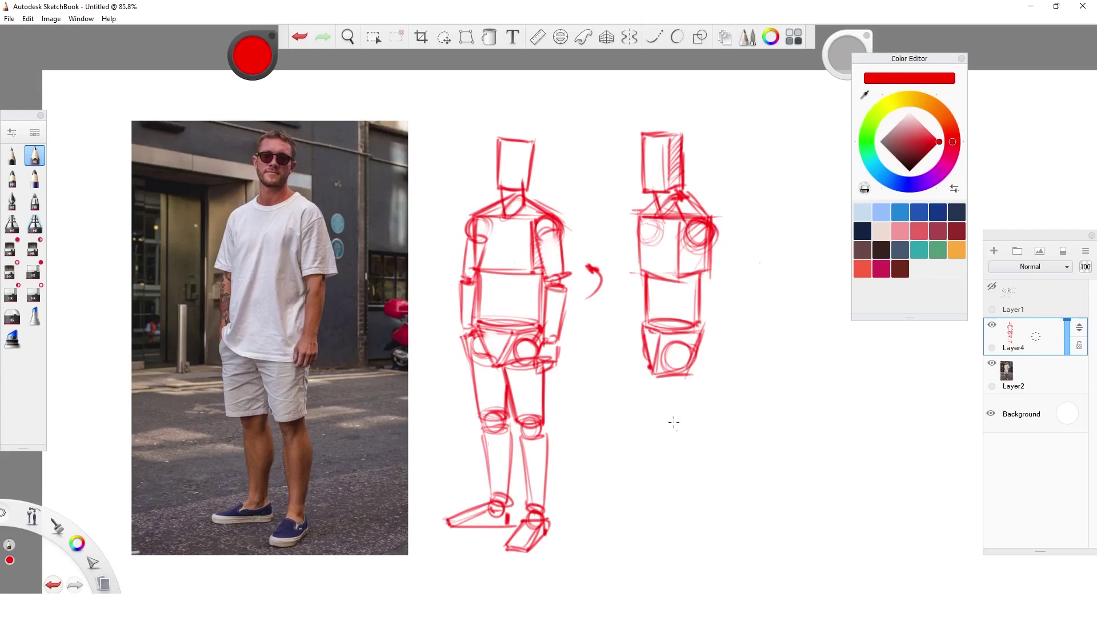
{"action": "key", "text": "e"}
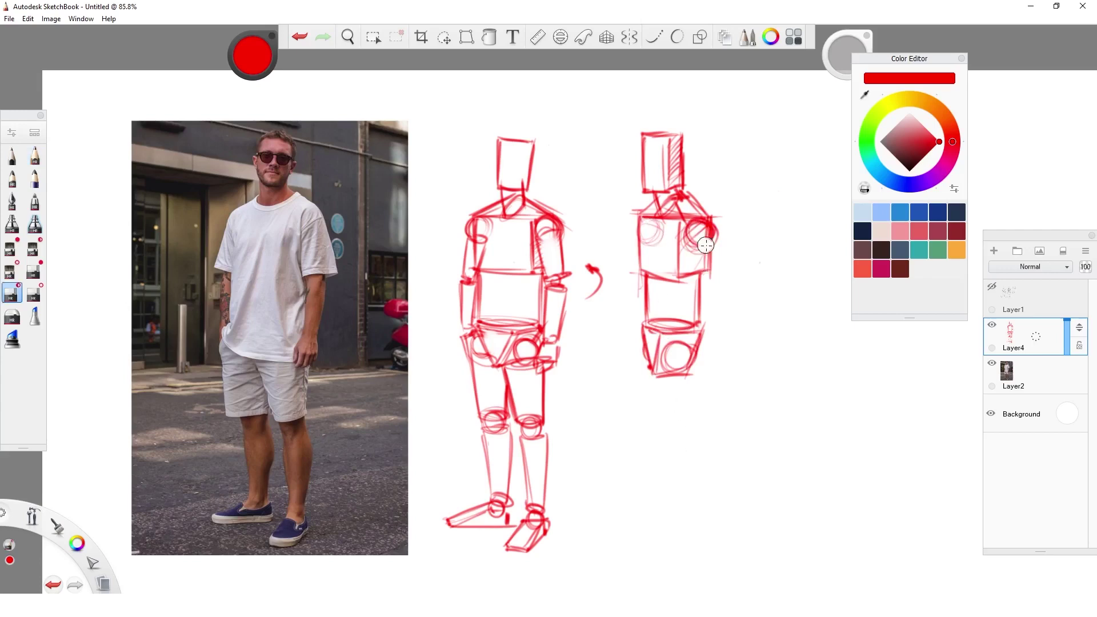
{"action": "key", "text": "e"}
{"action": "key", "text": "e"}
{"action": "mouse_move", "coordinate": [701, 249]}
{"action": "left_mouse_down"}
{"action": "mouse_move", "coordinate": [698, 230]}
{"action": "mouse_move", "coordinate": [687, 237]}
{"action": "mouse_move", "coordinate": [688, 297]}
{"action": "left_mouse_up"}
{"action": "key", "text": "e"}
Sketch the near arm as upper-arm and forearm cylinders, erasing the pelvis and shoulder lines that overlap it.
{"action": "mouse_move", "coordinate": [713, 235]}
{"action": "left_mouse_down"}
{"action": "mouse_move", "coordinate": [714, 303]}
{"action": "mouse_move", "coordinate": [696, 295]}
{"action": "mouse_move", "coordinate": [719, 290]}
{"action": "left_mouse_up"}
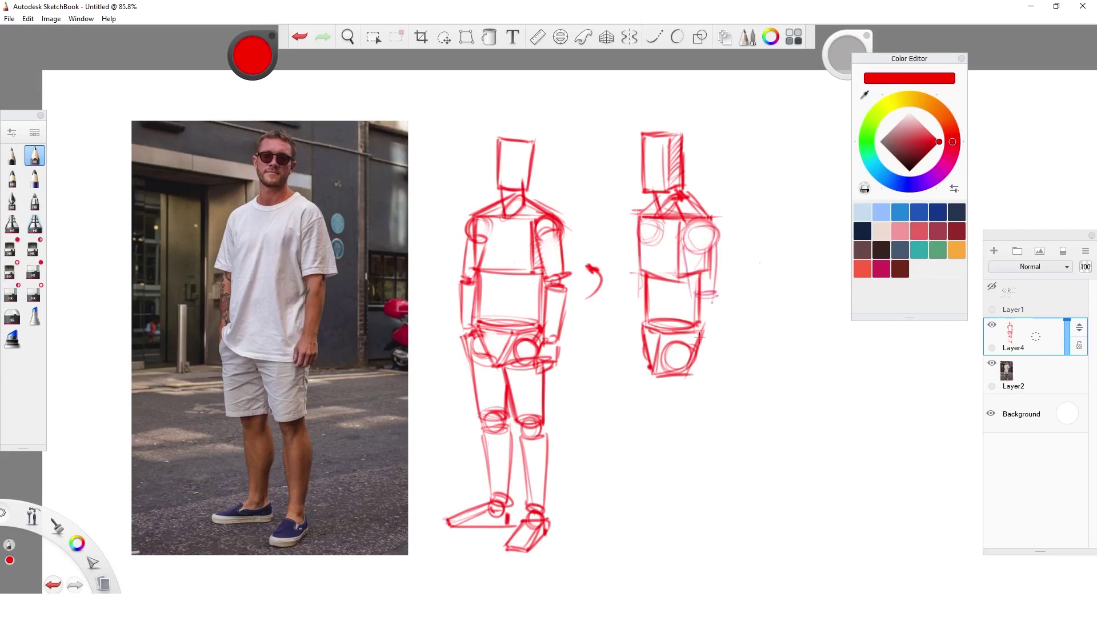
{"action": "mouse_move", "coordinate": [699, 364]}
{"action": "left_mouse_down"}
{"action": "mouse_move", "coordinate": [723, 300]}
{"action": "mouse_move", "coordinate": [697, 375]}
{"action": "left_mouse_up"}
{"action": "key", "text": "e"}
{"action": "mouse_move", "coordinate": [699, 313]}
{"action": "left_mouse_down"}
{"action": "mouse_move", "coordinate": [693, 359]}
{"action": "mouse_move", "coordinate": [694, 305]}
{"action": "left_mouse_up"}
{"action": "key", "text": "e"}
{"action": "mouse_move", "coordinate": [704, 360]}
{"action": "left_mouse_down"}
{"action": "mouse_move", "coordinate": [697, 301]}
{"action": "mouse_move", "coordinate": [685, 364]}
{"action": "left_mouse_up"}
{"action": "left_click_drag", "start_coordinate": [691, 306], "coordinate": [685, 365]}
{"action": "mouse_move", "coordinate": [685, 243]}
{"action": "left_mouse_down"}
{"action": "mouse_move", "coordinate": [696, 294]}
{"action": "mouse_move", "coordinate": [697, 262]}
{"action": "mouse_move", "coordinate": [707, 294]}
{"action": "mouse_move", "coordinate": [697, 288]}
{"action": "mouse_move", "coordinate": [714, 293]}
{"action": "mouse_move", "coordinate": [719, 237]}
{"action": "left_mouse_up"}
{"action": "key", "text": "e"}
{"action": "key", "text": "b"}
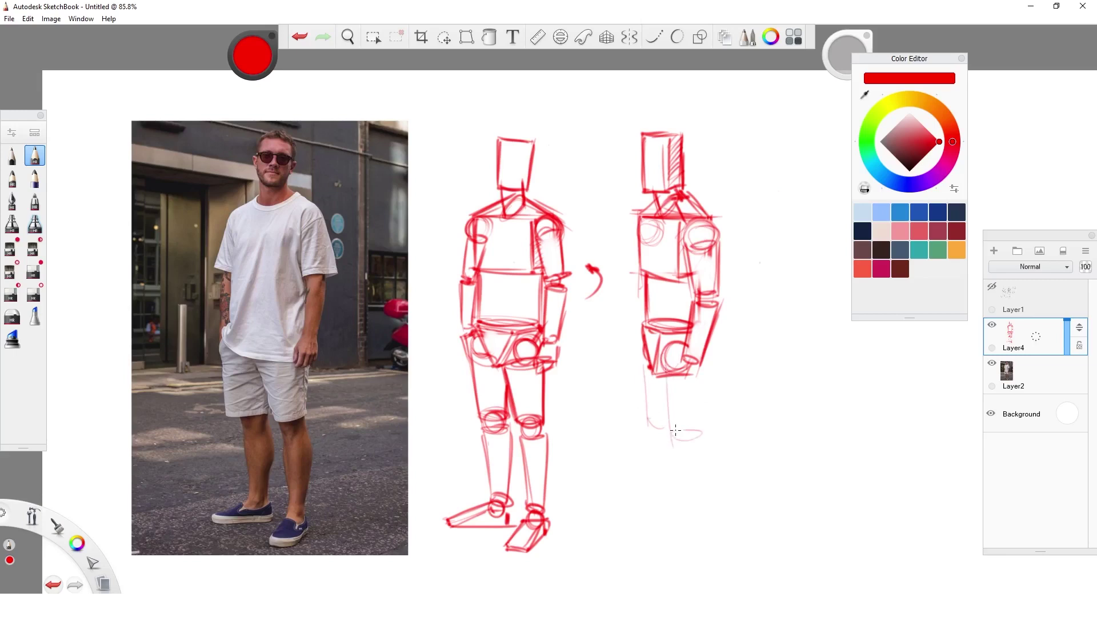
Sketch the second figure's thighs, lower legs and wedge-shaped feet in light lines below the pelvis.
{"action": "mouse_move", "coordinate": [700, 369]}
{"action": "left_mouse_down"}
{"action": "mouse_move", "coordinate": [691, 449]}
{"action": "mouse_move", "coordinate": [676, 444]}
{"action": "mouse_move", "coordinate": [704, 375]}
{"action": "mouse_move", "coordinate": [648, 434]}
{"action": "left_mouse_up"}
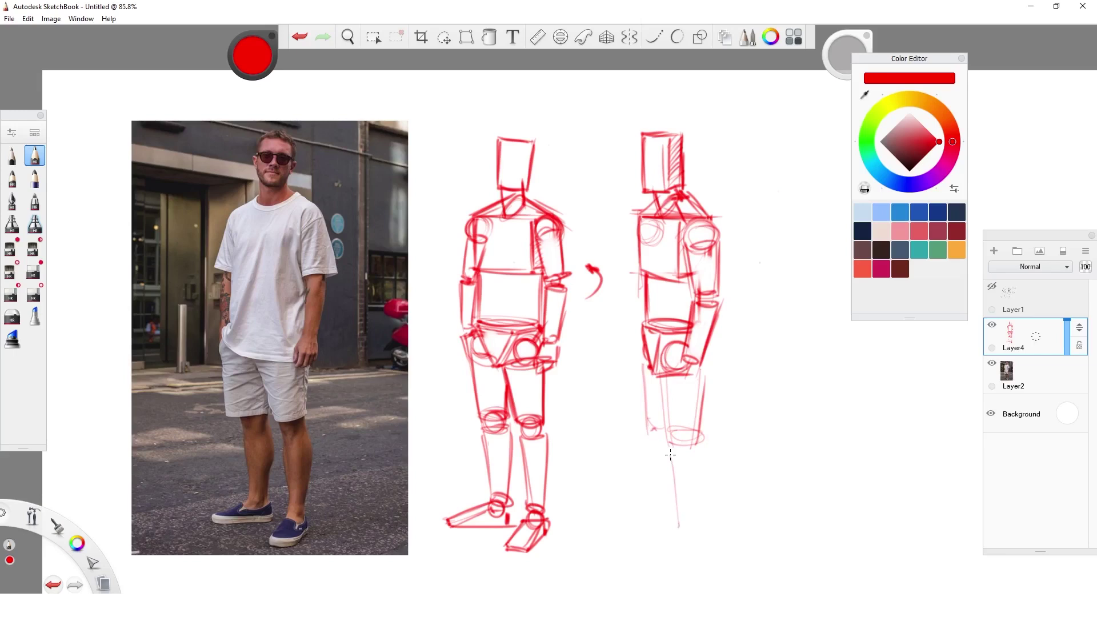
{"action": "left_click_drag", "start_coordinate": [674, 456], "coordinate": [697, 454]}
{"action": "mouse_move", "coordinate": [652, 440]}
{"action": "left_mouse_down"}
{"action": "mouse_move", "coordinate": [646, 511]}
{"action": "mouse_move", "coordinate": [672, 506]}
{"action": "left_mouse_up"}
{"action": "left_click_drag", "start_coordinate": [695, 457], "coordinate": [679, 533]}
{"action": "mouse_move", "coordinate": [678, 522]}
{"action": "left_mouse_down"}
{"action": "mouse_move", "coordinate": [697, 520]}
{"action": "mouse_move", "coordinate": [612, 521]}
{"action": "mouse_move", "coordinate": [665, 529]}
{"action": "mouse_move", "coordinate": [644, 553]}
{"action": "mouse_move", "coordinate": [698, 534]}
{"action": "left_mouse_up"}
Darken the second figure's thigh outlines and rework the corner edge of the chest box.
{"action": "left_click_drag", "start_coordinate": [678, 221], "coordinate": [678, 274]}
{"action": "left_click_drag", "start_coordinate": [663, 368], "coordinate": [670, 444]}
{"action": "left_click_drag", "start_coordinate": [671, 437], "coordinate": [702, 438]}
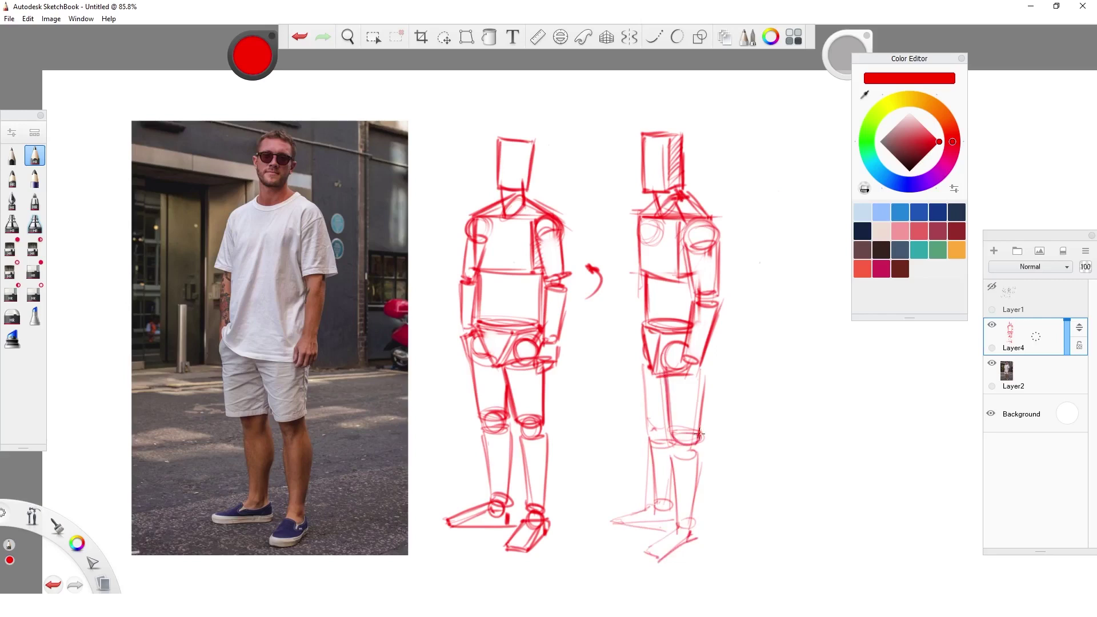
{"action": "left_click_drag", "start_coordinate": [641, 364], "coordinate": [647, 424]}
{"action": "left_click_drag", "start_coordinate": [700, 369], "coordinate": [700, 431]}
{"action": "left_click_drag", "start_coordinate": [673, 223], "coordinate": [673, 277]}
{"action": "key", "text": "e"}
{"action": "left_click", "coordinate": [34, 154]}
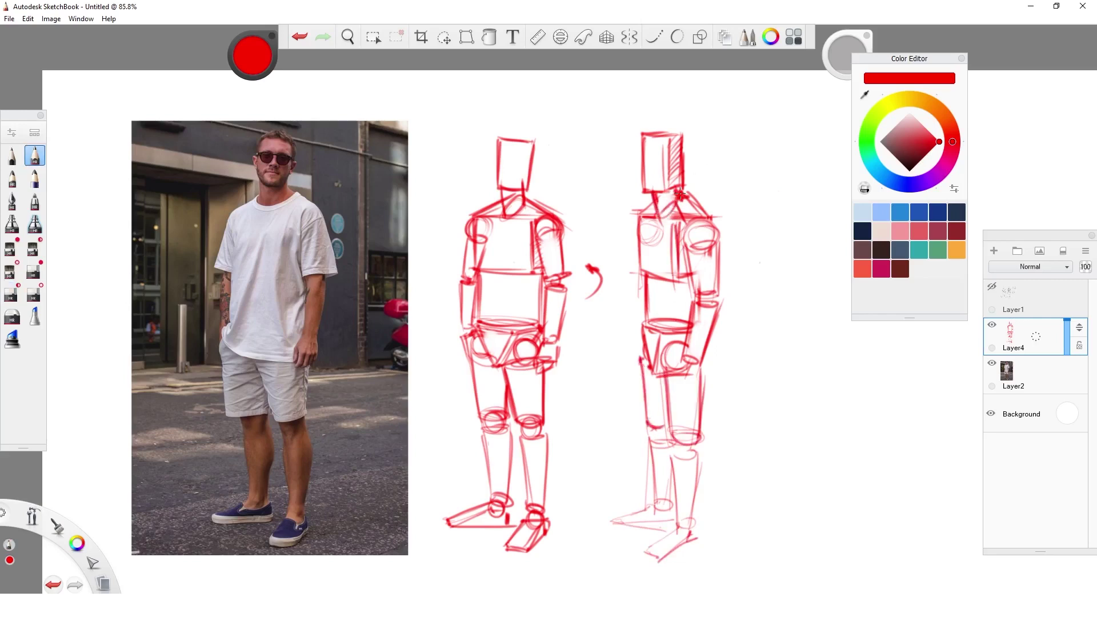
Darken the second figure's neck and shoulder lines and draw the near hand as a small block beside the pelvis.
{"action": "left_click_drag", "start_coordinate": [659, 218], "coordinate": [676, 204]}
{"action": "mouse_move", "coordinate": [648, 217]}
{"action": "left_mouse_down"}
{"action": "mouse_move", "coordinate": [670, 218]}
{"action": "mouse_move", "coordinate": [642, 215]}
{"action": "left_mouse_up"}
{"action": "left_click_drag", "start_coordinate": [639, 220], "coordinate": [639, 235]}
{"action": "mouse_move", "coordinate": [637, 275]}
{"action": "left_mouse_down"}
{"action": "mouse_move", "coordinate": [644, 341]}
{"action": "mouse_move", "coordinate": [674, 390]}
{"action": "left_mouse_up"}
{"action": "left_click_drag", "start_coordinate": [674, 390], "coordinate": [694, 390]}
{"action": "left_click_drag", "start_coordinate": [696, 366], "coordinate": [692, 375]}
Darken the outlines of the second figure's feet.
{"action": "left_click_drag", "start_coordinate": [656, 507], "coordinate": [658, 506]}
{"action": "mouse_move", "coordinate": [610, 521]}
{"action": "left_mouse_down"}
{"action": "mouse_move", "coordinate": [661, 527]}
{"action": "mouse_move", "coordinate": [642, 555]}
{"action": "left_mouse_up"}
{"action": "left_click_drag", "start_coordinate": [642, 556], "coordinate": [661, 561]}
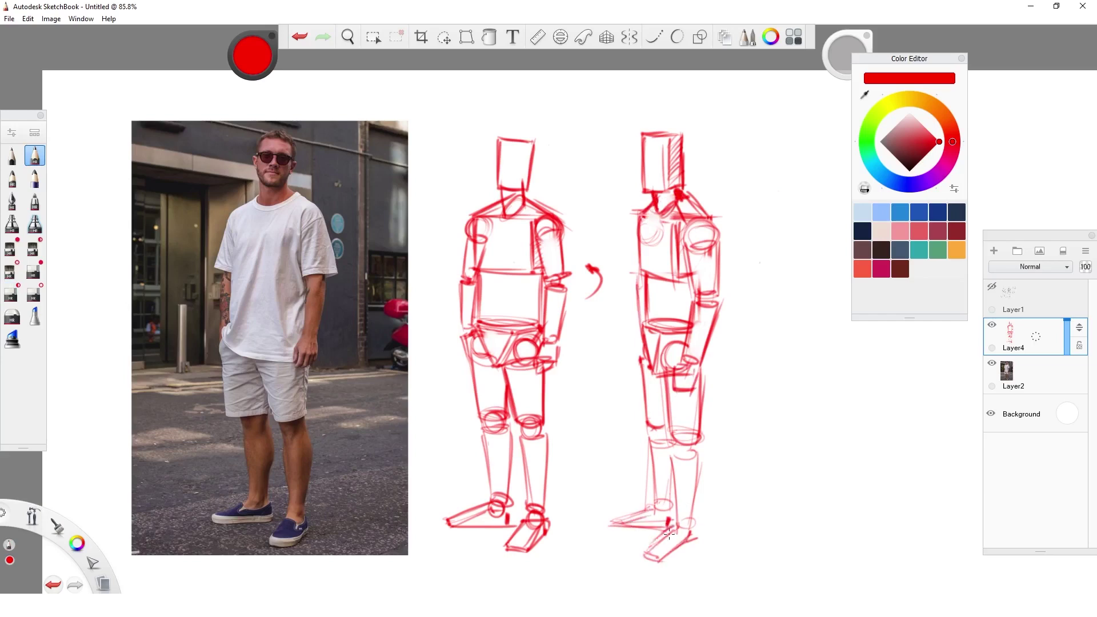
Sketch stacked rectangles and a tilted box beside them in the blank area next to the second figure.
{"action": "left_click_drag", "start_coordinate": [782, 491], "coordinate": [765, 494]}
{"action": "left_click_drag", "start_coordinate": [765, 384], "coordinate": [601, 398]}
{"action": "left_click_drag", "start_coordinate": [606, 333], "coordinate": [680, 329]}
{"action": "left_click_drag", "start_coordinate": [613, 301], "coordinate": [671, 297]}
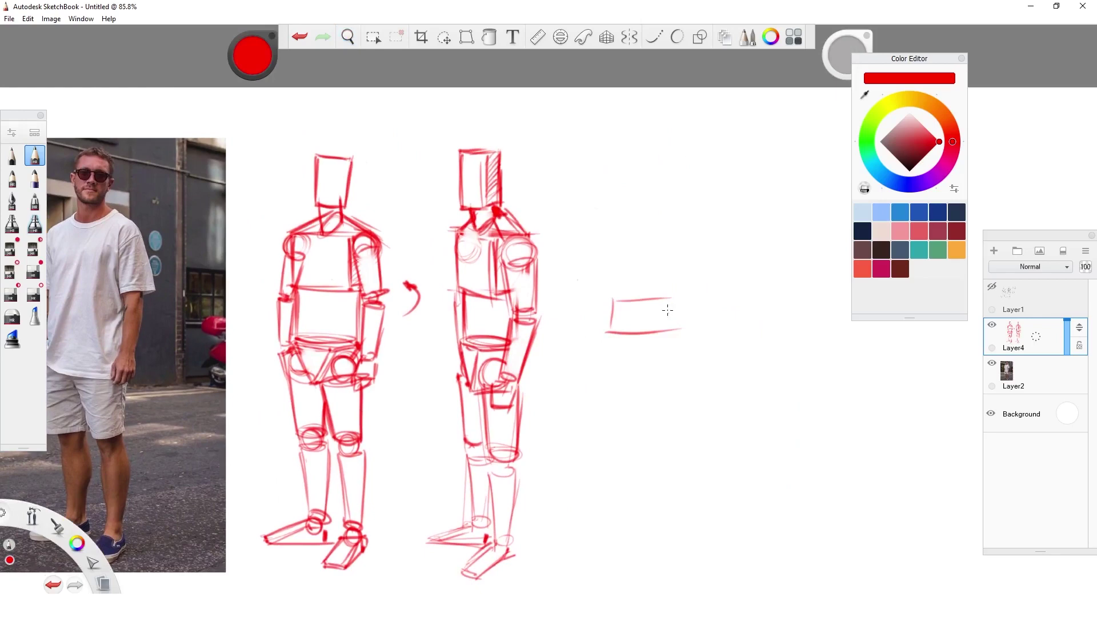
{"action": "left_click_drag", "start_coordinate": [631, 372], "coordinate": [663, 370]}
{"action": "mouse_move", "coordinate": [671, 374]}
{"action": "left_mouse_down"}
{"action": "mouse_move", "coordinate": [677, 318]}
{"action": "mouse_move", "coordinate": [656, 326]}
{"action": "left_mouse_up"}
{"action": "left_click_drag", "start_coordinate": [646, 330], "coordinate": [707, 344]}
{"action": "left_click_drag", "start_coordinate": [679, 299], "coordinate": [724, 310]}
{"action": "left_click_drag", "start_coordinate": [737, 316], "coordinate": [719, 342]}
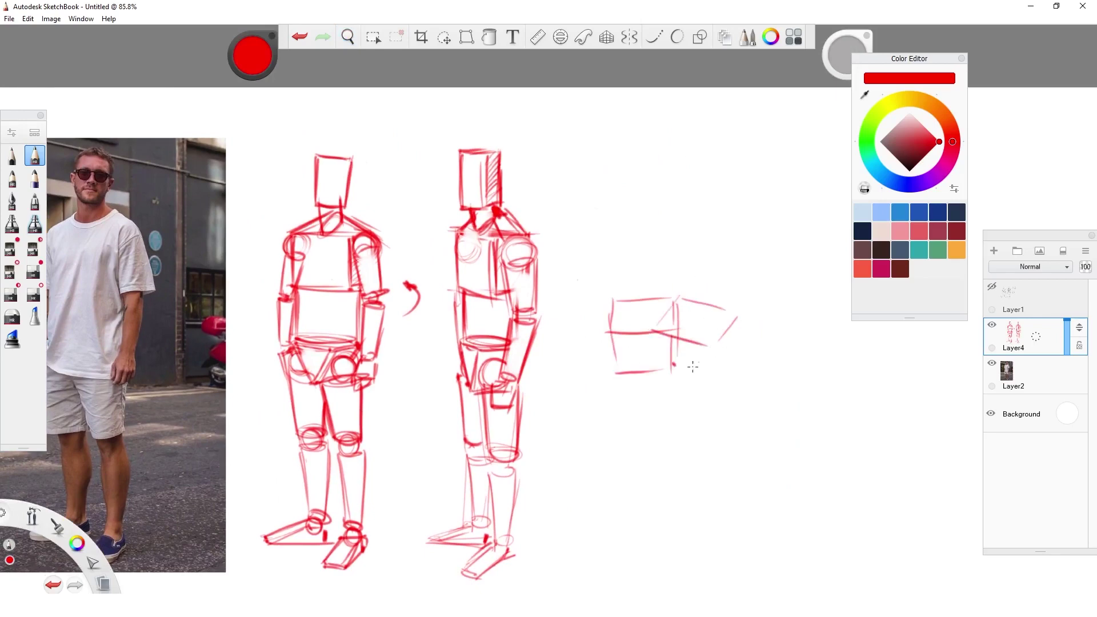
Continue the box sketch with more tilted boxes curving downward from the first ones.
{"action": "left_click_drag", "start_coordinate": [661, 373], "coordinate": [703, 393]}
{"action": "left_click_drag", "start_coordinate": [706, 391], "coordinate": [704, 345]}
{"action": "mouse_move", "coordinate": [702, 393]}
{"action": "left_mouse_down"}
{"action": "mouse_move", "coordinate": [734, 357]}
{"action": "mouse_move", "coordinate": [714, 380]}
{"action": "left_mouse_up"}
{"action": "mouse_move", "coordinate": [705, 381]}
{"action": "left_mouse_down"}
{"action": "mouse_move", "coordinate": [755, 366]}
{"action": "mouse_move", "coordinate": [765, 409]}
{"action": "left_mouse_up"}
{"action": "mouse_move", "coordinate": [688, 381]}
{"action": "left_mouse_down"}
{"action": "mouse_move", "coordinate": [721, 430]}
{"action": "mouse_move", "coordinate": [686, 434]}
{"action": "mouse_move", "coordinate": [742, 438]}
{"action": "mouse_move", "coordinate": [751, 385]}
{"action": "left_mouse_up"}
{"action": "mouse_move", "coordinate": [753, 387]}
{"action": "left_mouse_down"}
{"action": "mouse_move", "coordinate": [743, 433]}
{"action": "mouse_move", "coordinate": [697, 477]}
{"action": "left_mouse_up"}
{"action": "left_click_drag", "start_coordinate": [692, 467], "coordinate": [742, 478]}
{"action": "left_click_drag", "start_coordinate": [741, 438], "coordinate": [743, 477]}
{"action": "left_click_drag", "start_coordinate": [753, 388], "coordinate": [760, 433]}
Finish the curved chain of boxes with a large tilted box at its lower end.
{"action": "left_click_drag", "start_coordinate": [697, 410], "coordinate": [645, 427]}
{"action": "mouse_move", "coordinate": [651, 428]}
{"action": "left_mouse_down"}
{"action": "mouse_move", "coordinate": [671, 482]}
{"action": "mouse_move", "coordinate": [718, 453]}
{"action": "mouse_move", "coordinate": [670, 503]}
{"action": "mouse_move", "coordinate": [676, 519]}
{"action": "mouse_move", "coordinate": [726, 489]}
{"action": "left_mouse_up"}
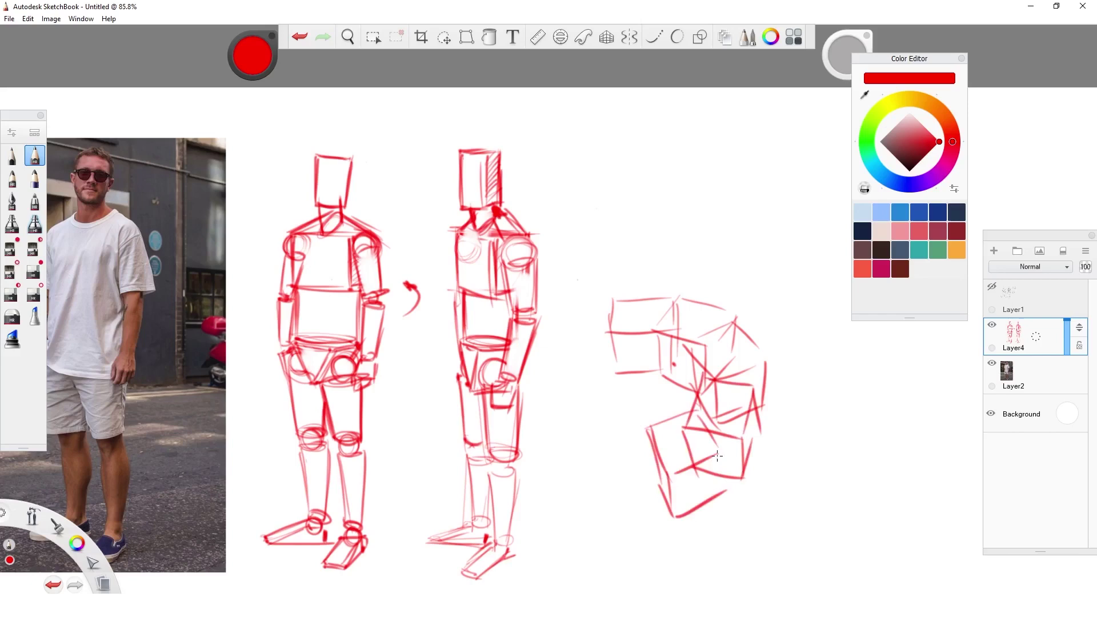
{"action": "left_click_drag", "start_coordinate": [719, 452], "coordinate": [720, 500]}
{"action": "mouse_move", "coordinate": [646, 427]}
{"action": "left_mouse_down"}
{"action": "mouse_move", "coordinate": [655, 485]}
{"action": "mouse_move", "coordinate": [674, 515]}
{"action": "left_mouse_up"}
{"action": "left_click_drag", "start_coordinate": [668, 473], "coordinate": [681, 521]}
{"action": "key", "text": "space"}
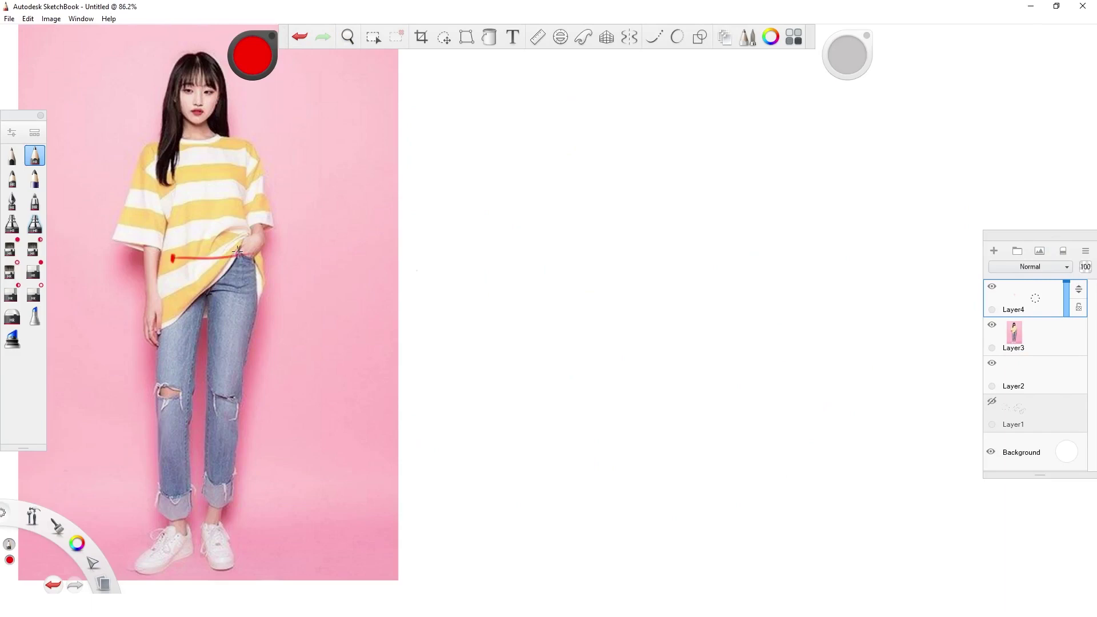
Mark the woman's shoulder line, center line and hip line in red over the photo, with circles at the shoulders and hips.
{"action": "mouse_move", "coordinate": [237, 252]}
{"action": "left_mouse_down"}
{"action": "mouse_move", "coordinate": [200, 151]}
{"action": "mouse_move", "coordinate": [158, 153]}
{"action": "left_mouse_up"}
{"action": "left_click_drag", "start_coordinate": [238, 152], "coordinate": [239, 154]}
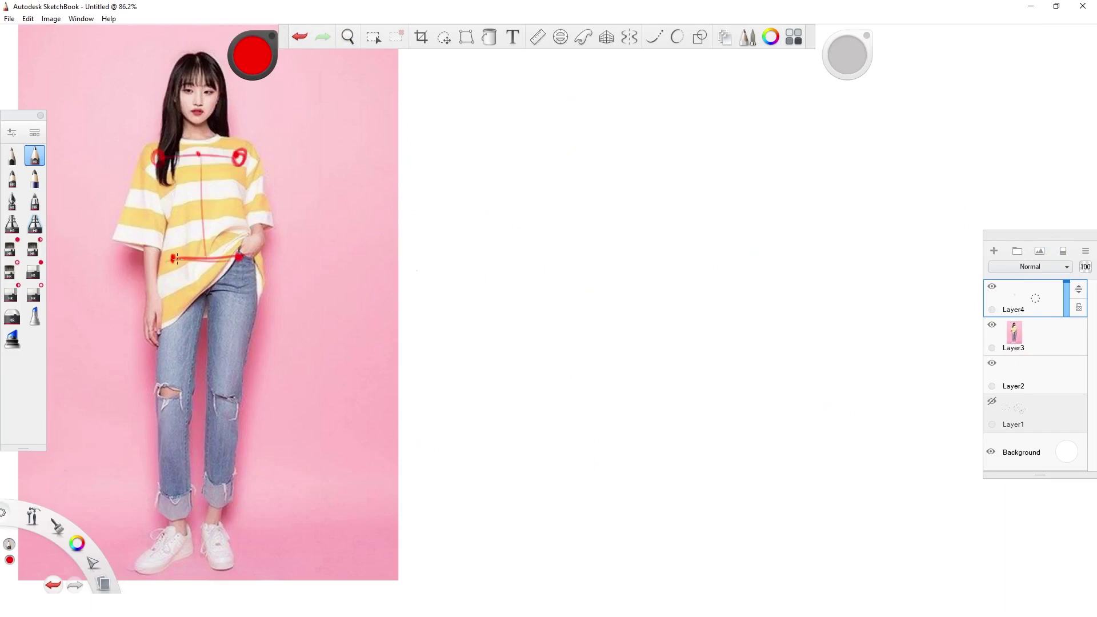
{"action": "left_click_drag", "start_coordinate": [176, 254], "coordinate": [176, 257]}
{"action": "left_click_drag", "start_coordinate": [240, 254], "coordinate": [241, 257]}
Trace both of the woman's legs as straight lines from hips to ankles, marking the knees.
{"action": "left_click_drag", "start_coordinate": [176, 267], "coordinate": [171, 380]}
{"action": "left_click_drag", "start_coordinate": [236, 270], "coordinate": [227, 388]}
{"action": "left_click_drag", "start_coordinate": [172, 389], "coordinate": [175, 494]}
{"action": "left_click_drag", "start_coordinate": [222, 403], "coordinate": [215, 502]}
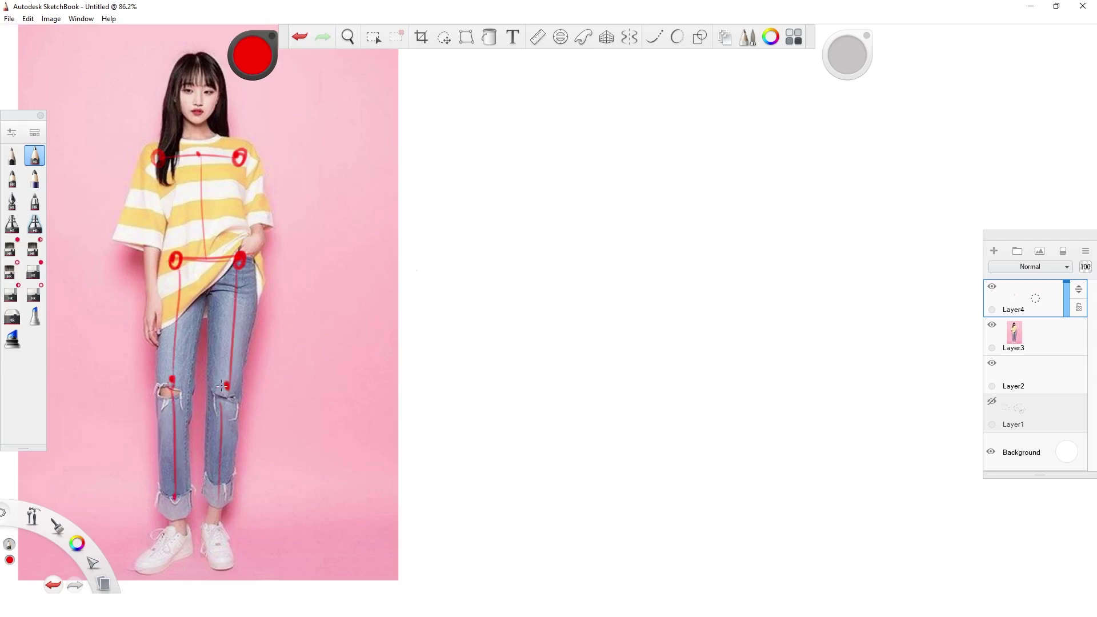
{"action": "left_click_drag", "start_coordinate": [226, 383], "coordinate": [219, 391]}
{"action": "left_click_drag", "start_coordinate": [173, 485], "coordinate": [175, 521]}
{"action": "left_click_drag", "start_coordinate": [217, 451], "coordinate": [215, 517]}
Circle the woman's ankles and outline her feet as simple triangles over the shoes.
{"action": "left_click_drag", "start_coordinate": [178, 518], "coordinate": [213, 519]}
{"action": "mouse_move", "coordinate": [137, 566]}
{"action": "left_mouse_down"}
{"action": "mouse_move", "coordinate": [170, 534]}
{"action": "mouse_move", "coordinate": [189, 553]}
{"action": "left_mouse_up"}
{"action": "left_click_drag", "start_coordinate": [212, 528], "coordinate": [229, 563]}
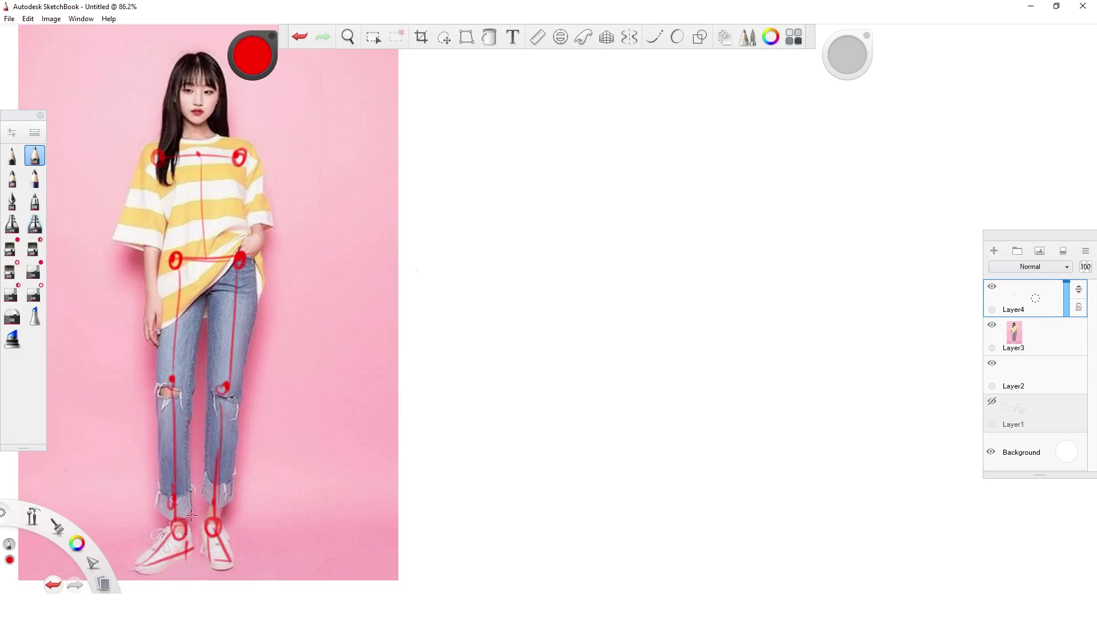
Trace the woman's hanging arm from the shoulder with circles at the elbow and wrist, and draw the hand as a block.
{"action": "left_click_drag", "start_coordinate": [155, 161], "coordinate": [149, 237]}
{"action": "mouse_move", "coordinate": [149, 247]}
{"action": "left_mouse_down"}
{"action": "mouse_move", "coordinate": [153, 305]}
{"action": "mouse_move", "coordinate": [156, 151]}
{"action": "mouse_move", "coordinate": [154, 220]}
{"action": "left_mouse_up"}
{"action": "key", "text": "s"}
{"action": "key", "text": "s"}
{"action": "key", "text": "s"}
{"action": "key", "text": "s"}
{"action": "left_click_drag", "start_coordinate": [155, 221], "coordinate": [152, 290]}
{"action": "left_click_drag", "start_coordinate": [152, 291], "coordinate": [153, 329]}
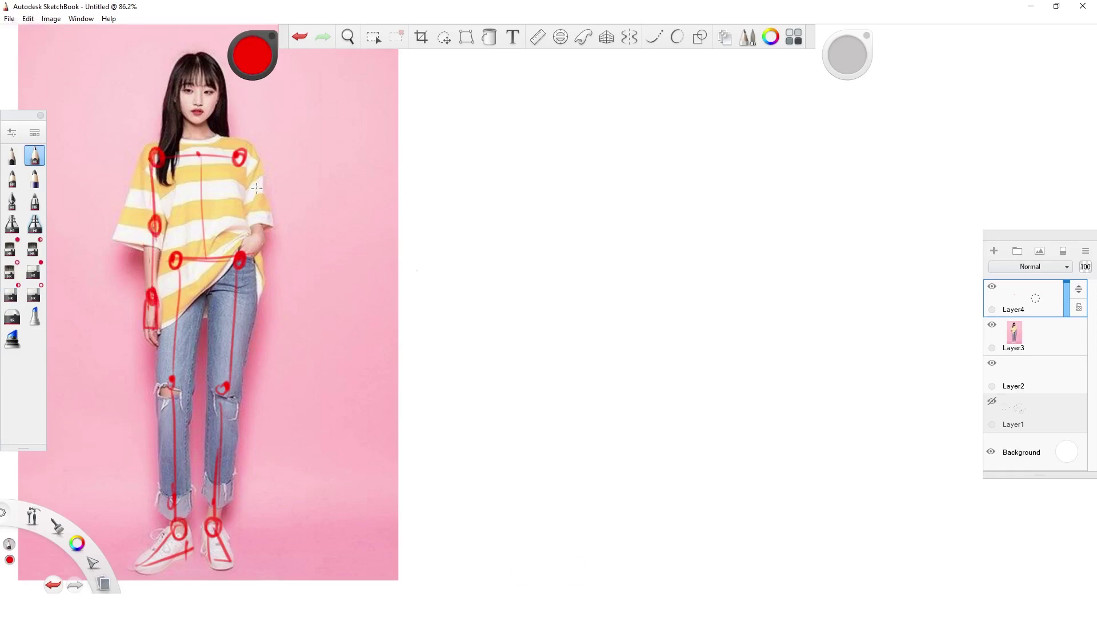
Trace the woman's bent arm from the shoulder through the elbow to the hand at her waist.
{"action": "left_click_drag", "start_coordinate": [240, 160], "coordinate": [255, 220]}
{"action": "left_click_drag", "start_coordinate": [257, 224], "coordinate": [260, 231]}
{"action": "left_click_drag", "start_coordinate": [189, 253], "coordinate": [228, 258]}
Outline the woman's head over the face and connect it to the shoulders with a neck line.
{"action": "left_click_drag", "start_coordinate": [188, 115], "coordinate": [207, 115]}
{"action": "mouse_move", "coordinate": [181, 83]}
{"action": "left_mouse_down"}
{"action": "mouse_move", "coordinate": [193, 120]}
{"action": "mouse_move", "coordinate": [217, 65]}
{"action": "left_mouse_up"}
{"action": "mouse_move", "coordinate": [218, 66]}
{"action": "left_mouse_down"}
{"action": "mouse_move", "coordinate": [208, 116]}
{"action": "mouse_move", "coordinate": [272, 559]}
{"action": "left_mouse_up"}
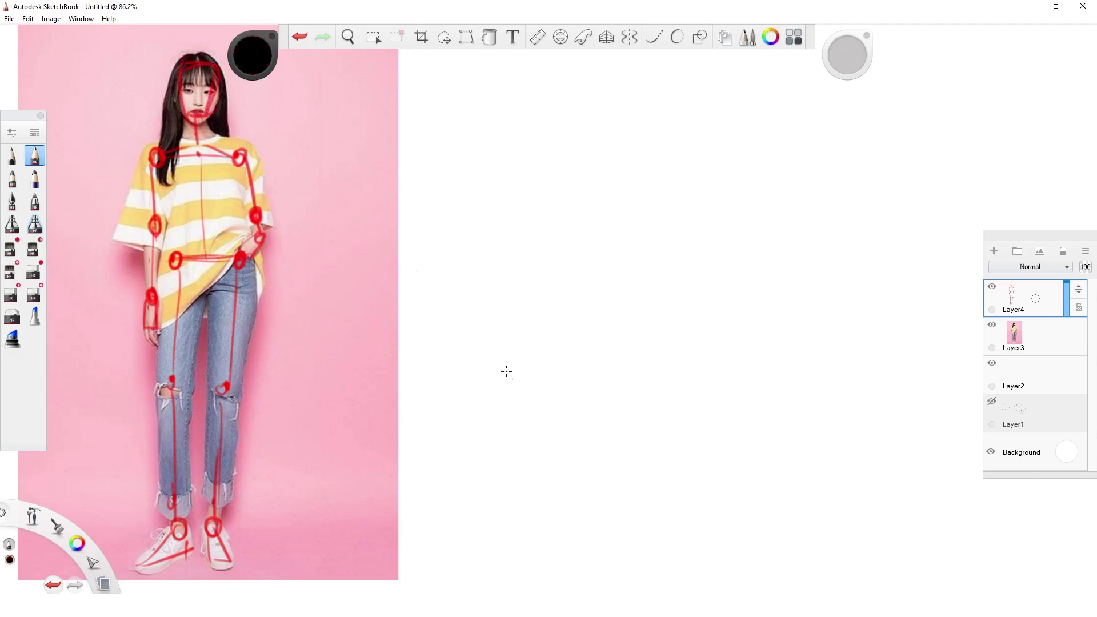
Sketch the woman's chest in black as a nearly square box in the blank area beside the photo.
{"action": "mouse_move", "coordinate": [492, 139]}
{"action": "left_mouse_down"}
{"action": "mouse_move", "coordinate": [492, 218]}
{"action": "mouse_move", "coordinate": [587, 225]}
{"action": "mouse_move", "coordinate": [568, 141]}
{"action": "left_mouse_up"}
{"action": "left_click_drag", "start_coordinate": [577, 140], "coordinate": [572, 220]}
{"action": "mouse_move", "coordinate": [489, 138]}
{"action": "left_mouse_down"}
{"action": "mouse_move", "coordinate": [494, 225]}
{"action": "mouse_move", "coordinate": [570, 132]}
{"action": "left_mouse_up"}
{"action": "left_click_drag", "start_coordinate": [580, 136], "coordinate": [577, 142]}
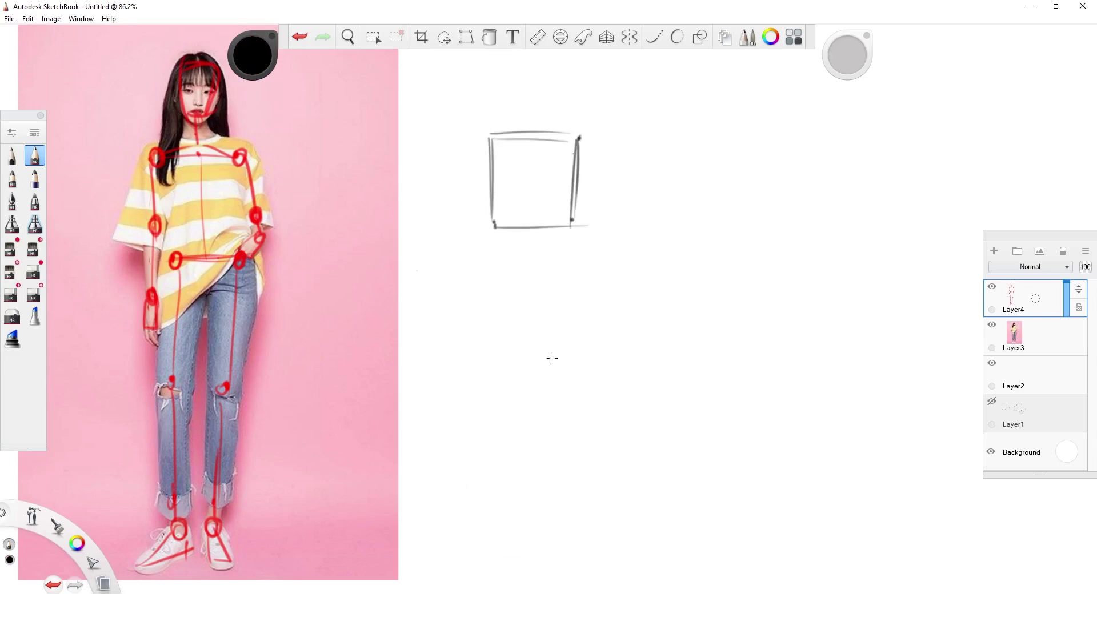
Draw the pelvis as an inverted triangle below the chest box, with circles at both hip joints.
{"action": "left_click_drag", "start_coordinate": [499, 239], "coordinate": [500, 241]}
{"action": "left_click_drag", "start_coordinate": [561, 239], "coordinate": [562, 241]}
{"action": "mouse_move", "coordinate": [494, 244]}
{"action": "left_mouse_down"}
{"action": "mouse_move", "coordinate": [540, 277]}
{"action": "mouse_move", "coordinate": [570, 239]}
{"action": "left_mouse_up"}
{"action": "left_click_drag", "start_coordinate": [498, 240], "coordinate": [569, 237]}
{"action": "left_click_drag", "start_coordinate": [569, 235], "coordinate": [502, 366]}
Sketch the thigh below the first hip joint as a tilted cylinder with a rounded end at the knee.
{"action": "left_click_drag", "start_coordinate": [507, 372], "coordinate": [485, 357]}
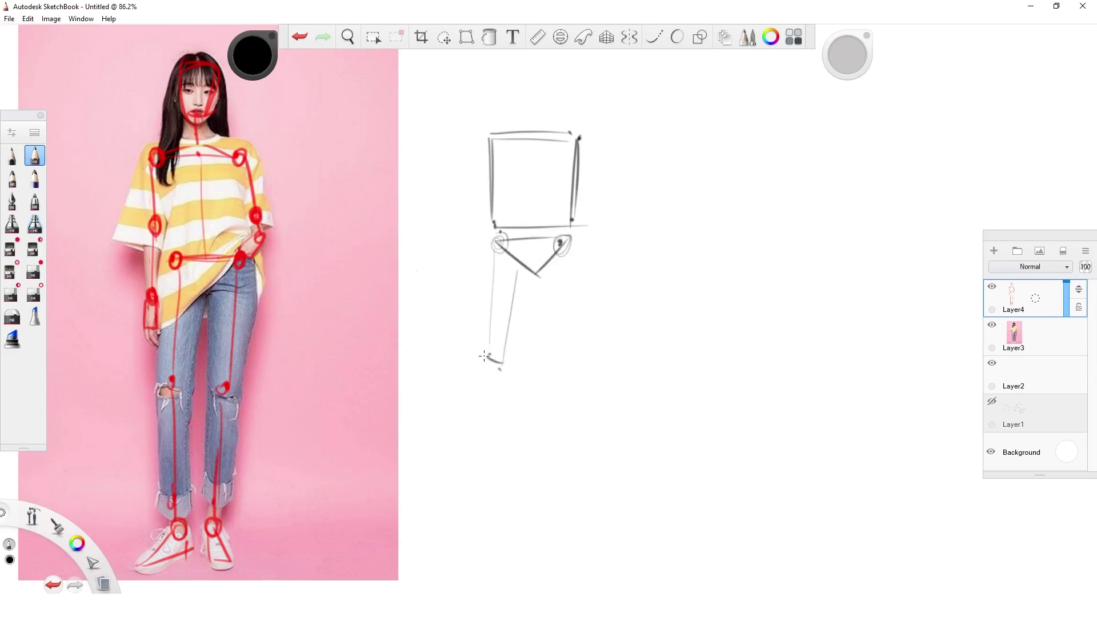
{"action": "left_click_drag", "start_coordinate": [494, 251], "coordinate": [480, 360]}
{"action": "mouse_move", "coordinate": [501, 257]}
{"action": "left_mouse_down"}
{"action": "mouse_move", "coordinate": [525, 266]}
{"action": "mouse_move", "coordinate": [512, 365]}
{"action": "left_mouse_up"}
Sketch the other thigh as an upright cylinder below the opposite hip joint.
{"action": "mouse_move", "coordinate": [541, 277]}
{"action": "left_mouse_down"}
{"action": "mouse_move", "coordinate": [540, 365]}
{"action": "mouse_move", "coordinate": [574, 369]}
{"action": "left_mouse_up"}
{"action": "left_click_drag", "start_coordinate": [577, 250], "coordinate": [571, 372]}
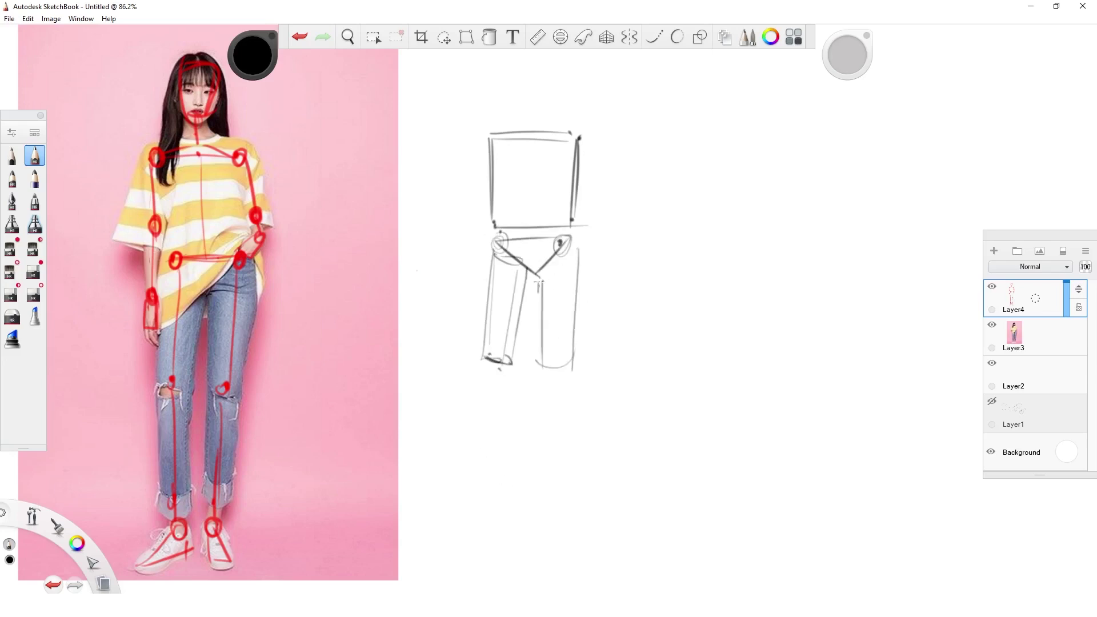
{"action": "left_click_drag", "start_coordinate": [536, 293], "coordinate": [535, 372]}
{"action": "mouse_move", "coordinate": [582, 251]}
{"action": "left_mouse_down"}
{"action": "mouse_move", "coordinate": [542, 274]}
{"action": "mouse_move", "coordinate": [540, 358]}
{"action": "left_mouse_up"}
{"action": "left_click_drag", "start_coordinate": [571, 363], "coordinate": [578, 254]}
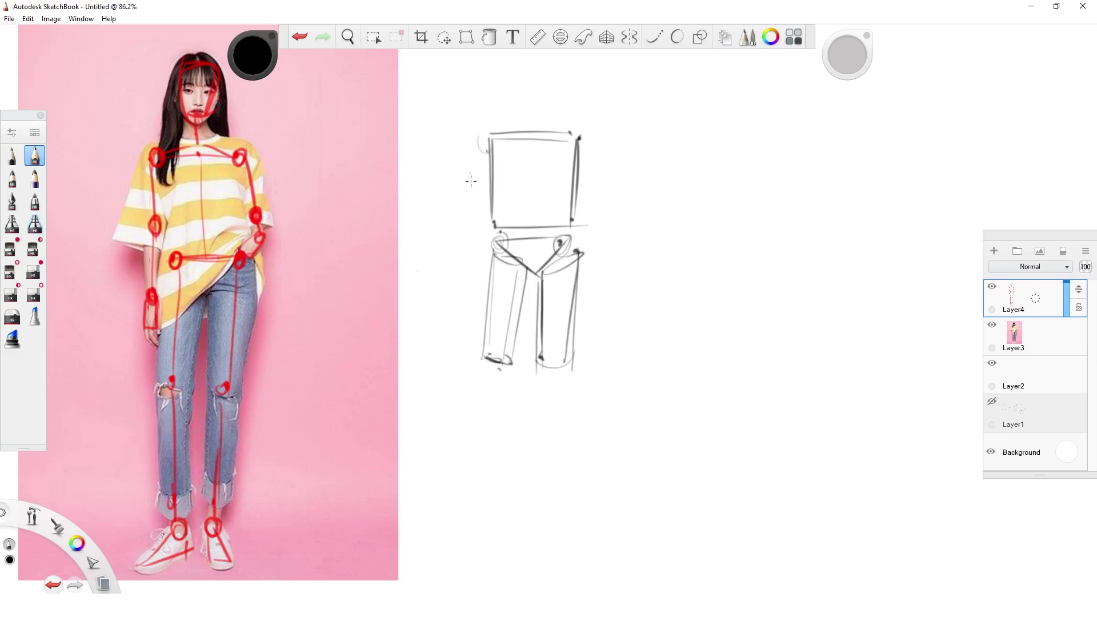
Sketch the hanging arm beside the chest box as an upper-arm cylinder and a tapered forearm.
{"action": "left_click_drag", "start_coordinate": [474, 147], "coordinate": [471, 220]}
{"action": "mouse_move", "coordinate": [489, 148]}
{"action": "left_mouse_down"}
{"action": "mouse_move", "coordinate": [486, 220]}
{"action": "mouse_move", "coordinate": [467, 212]}
{"action": "left_mouse_up"}
{"action": "mouse_move", "coordinate": [466, 216]}
{"action": "left_mouse_down"}
{"action": "mouse_move", "coordinate": [484, 217]}
{"action": "mouse_move", "coordinate": [467, 297]}
{"action": "left_mouse_up"}
{"action": "mouse_move", "coordinate": [490, 229]}
{"action": "left_mouse_down"}
{"action": "mouse_move", "coordinate": [477, 302]}
{"action": "mouse_move", "coordinate": [486, 227]}
{"action": "left_mouse_up"}
{"action": "left_click_drag", "start_coordinate": [463, 285], "coordinate": [479, 294]}
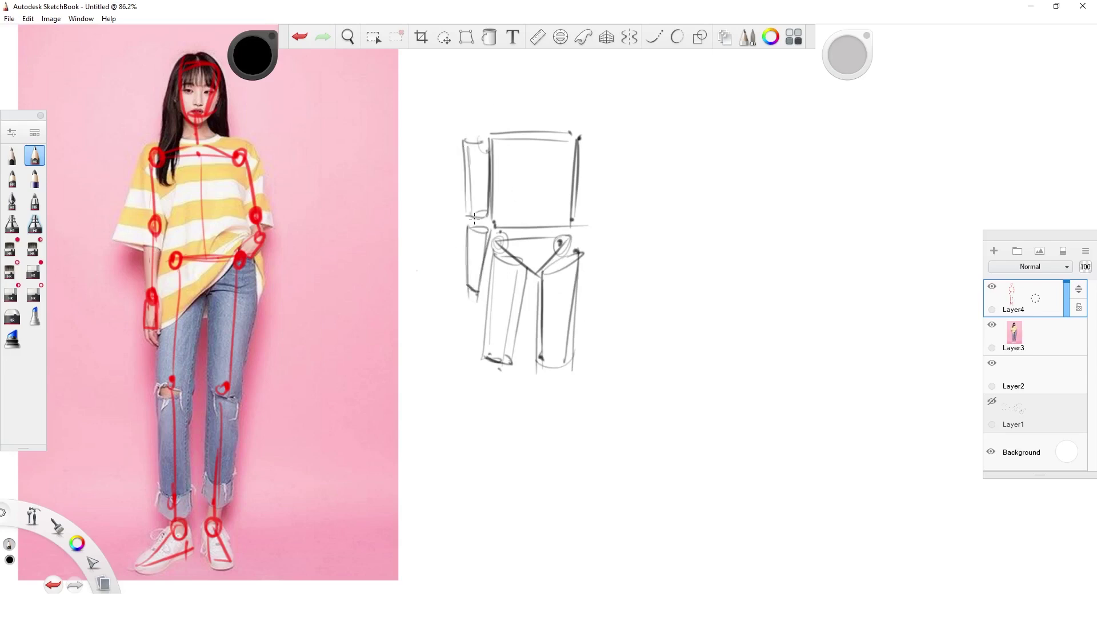
Sketch the bent arm beside the chest box with an upright upper-arm cylinder, an elbow circle and a short forearm meeting the hip.
{"action": "mouse_move", "coordinate": [585, 253]}
{"action": "left_mouse_down"}
{"action": "mouse_move", "coordinate": [597, 226]}
{"action": "mouse_move", "coordinate": [604, 233]}
{"action": "mouse_move", "coordinate": [576, 243]}
{"action": "left_mouse_up"}
{"action": "mouse_move", "coordinate": [580, 136]}
{"action": "left_mouse_down"}
{"action": "mouse_move", "coordinate": [574, 209]}
{"action": "mouse_move", "coordinate": [600, 139]}
{"action": "left_mouse_up"}
{"action": "left_click_drag", "start_coordinate": [579, 138], "coordinate": [600, 136]}
{"action": "left_click_drag", "start_coordinate": [601, 140], "coordinate": [594, 201]}
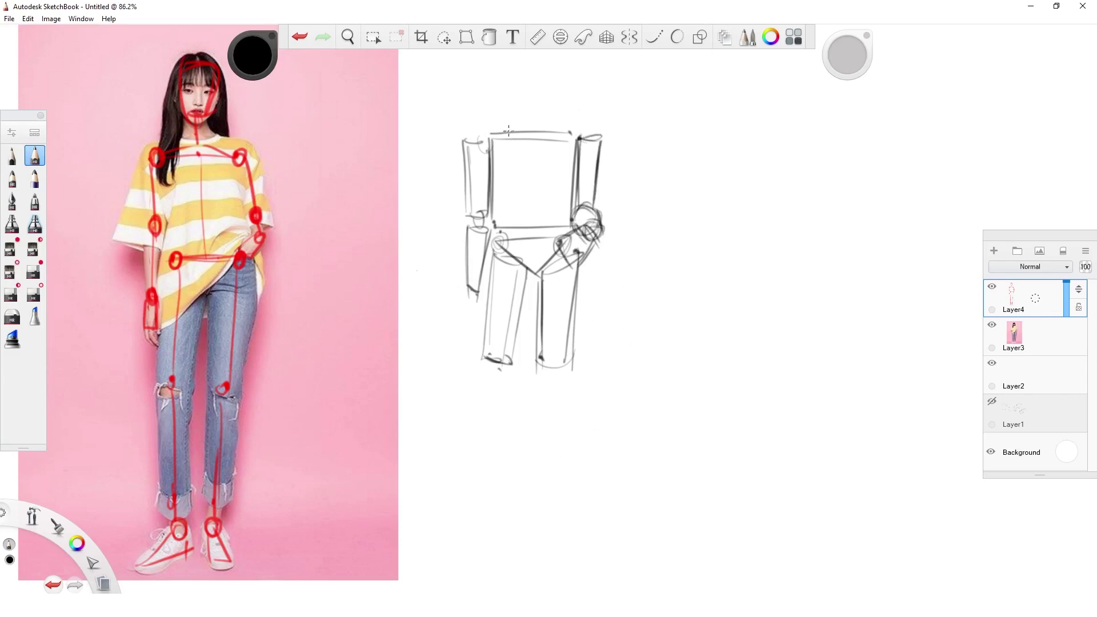
Redraw the chest box with both sides moved slightly inward and a higher base line.
{"action": "left_click_drag", "start_coordinate": [500, 143], "coordinate": [493, 218]}
{"action": "key", "text": "s"}
{"action": "key", "text": "s"}
{"action": "left_click_drag", "start_coordinate": [496, 217], "coordinate": [570, 211]}
{"action": "left_click_drag", "start_coordinate": [571, 127], "coordinate": [570, 224]}
{"action": "left_click_drag", "start_coordinate": [504, 227], "coordinate": [511, 231]}
Sketch the lower leg below the tilted thigh as a tapered cylinder with an ellipse at the knee and ankle.
{"action": "left_click_drag", "start_coordinate": [485, 378], "coordinate": [489, 499]}
{"action": "left_click_drag", "start_coordinate": [490, 371], "coordinate": [509, 488]}
{"action": "left_click_drag", "start_coordinate": [488, 370], "coordinate": [492, 493]}
{"action": "left_click_drag", "start_coordinate": [491, 489], "coordinate": [493, 493]}
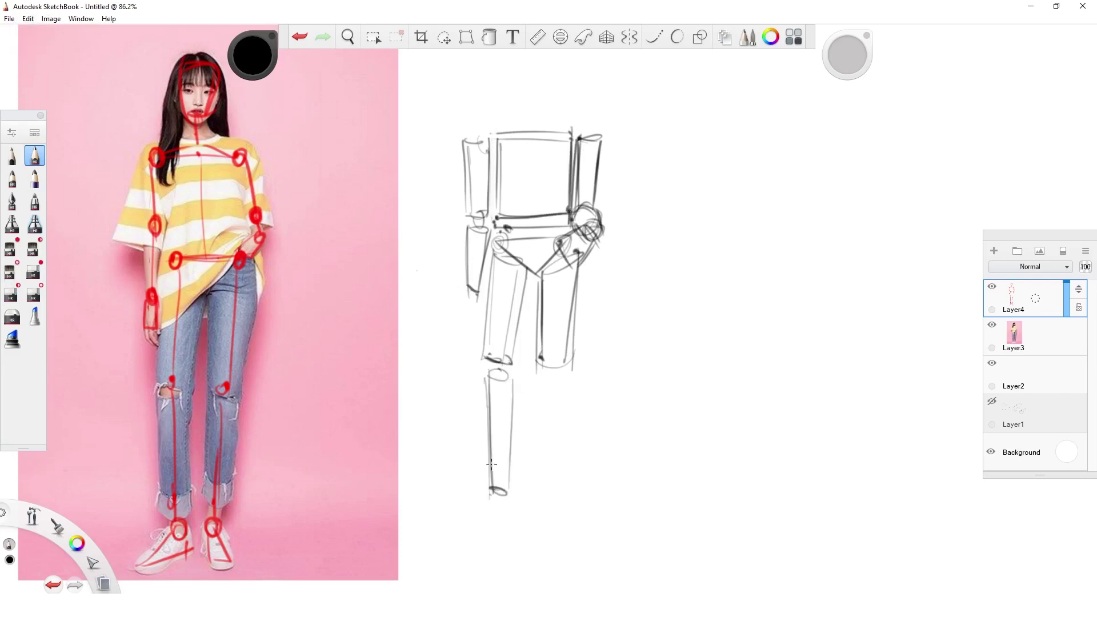
{"action": "left_click_drag", "start_coordinate": [488, 366], "coordinate": [486, 372]}
Sketch the other lower leg below the upright thigh as a matching tapered cylinder ending at the ankle.
{"action": "mouse_move", "coordinate": [541, 382]}
{"action": "left_mouse_down"}
{"action": "mouse_move", "coordinate": [547, 473]}
{"action": "mouse_move", "coordinate": [565, 492]}
{"action": "left_mouse_up"}
{"action": "left_click_drag", "start_coordinate": [564, 497], "coordinate": [568, 374]}
{"action": "left_click_drag", "start_coordinate": [539, 280], "coordinate": [547, 498]}
{"action": "left_click_drag", "start_coordinate": [561, 482], "coordinate": [555, 504]}
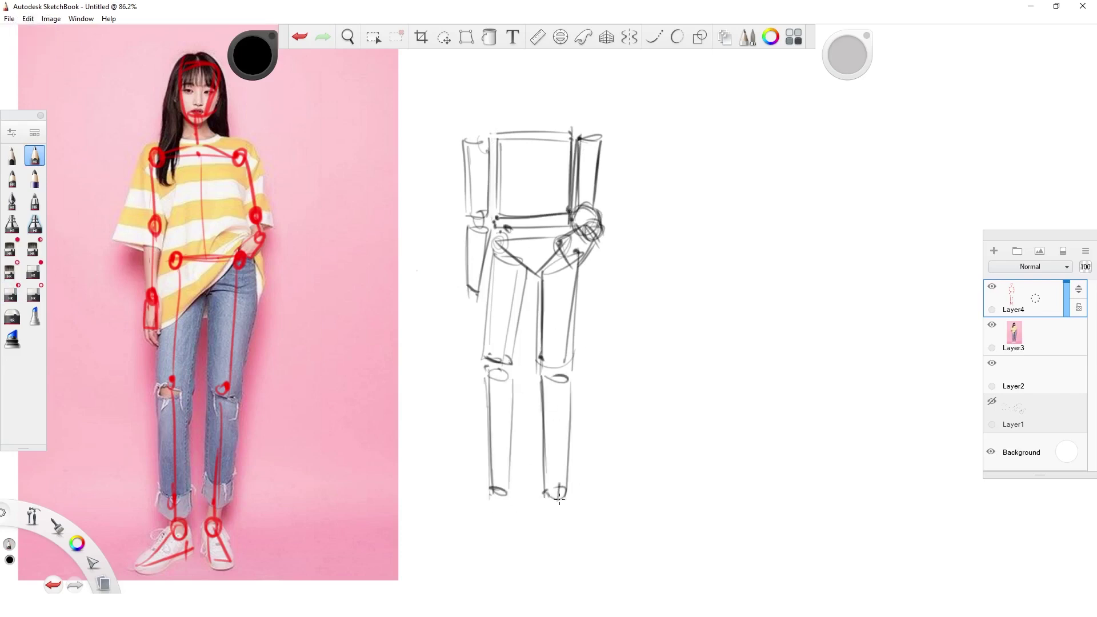
{"action": "left_click_drag", "start_coordinate": [571, 372], "coordinate": [559, 484]}
Add ankle circles and block-shaped feet below both lower legs, one foot angled outward and the other pointing forward.
{"action": "left_click_drag", "start_coordinate": [490, 512], "coordinate": [451, 550]}
{"action": "left_click_drag", "start_coordinate": [450, 552], "coordinate": [479, 558]}
{"action": "left_click_drag", "start_coordinate": [498, 519], "coordinate": [470, 558]}
{"action": "left_click_drag", "start_coordinate": [508, 524], "coordinate": [469, 561]}
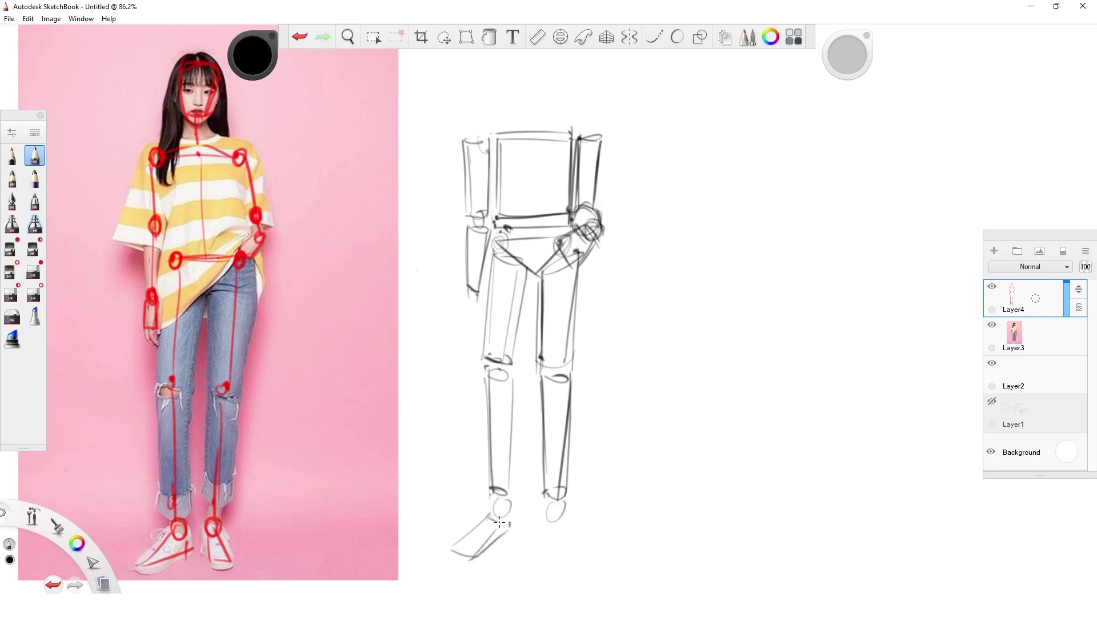
{"action": "left_click_drag", "start_coordinate": [542, 520], "coordinate": [546, 562]}
{"action": "left_click_drag", "start_coordinate": [545, 564], "coordinate": [580, 564]}
{"action": "left_click_drag", "start_coordinate": [565, 523], "coordinate": [571, 557]}
{"action": "left_click_drag", "start_coordinate": [546, 517], "coordinate": [565, 515]}
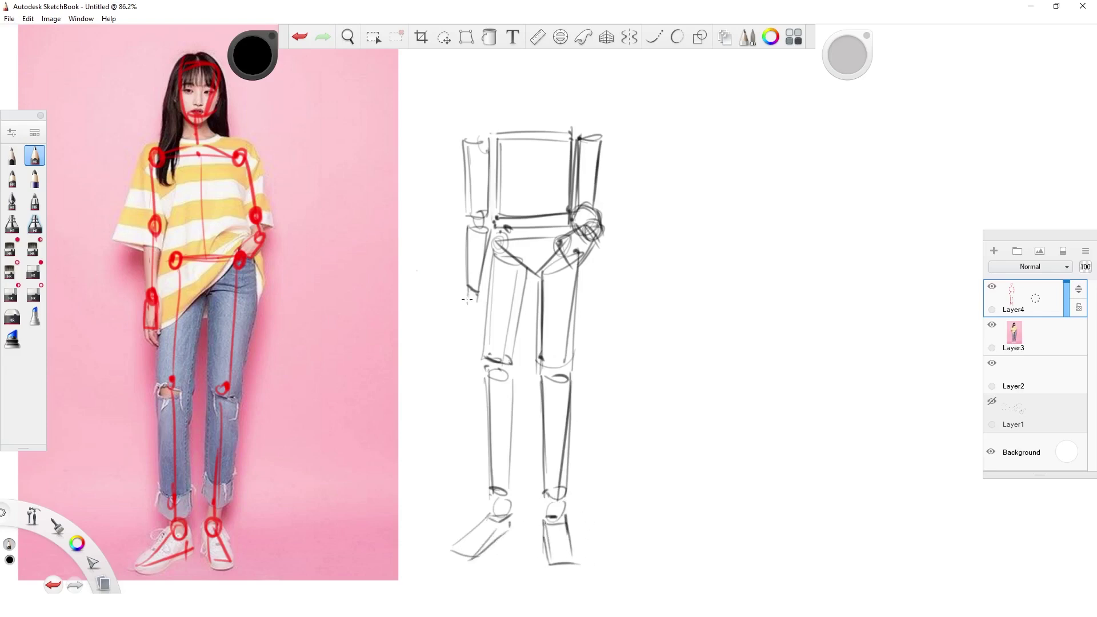
Add a tapered hand below the hanging forearm and draw circles at both shoulder joints.
{"action": "left_click_drag", "start_coordinate": [467, 298], "coordinate": [470, 330]}
{"action": "left_click_drag", "start_coordinate": [471, 332], "coordinate": [483, 304]}
{"action": "left_click_drag", "start_coordinate": [486, 133], "coordinate": [477, 155]}
{"action": "left_click_drag", "start_coordinate": [588, 133], "coordinate": [582, 155]}
Draw the neck as a short block centred on the upper edge of the chest box.
{"action": "key", "text": "space"}
{"action": "left_click_drag", "start_coordinate": [627, 403], "coordinate": [666, 370]}
{"action": "key", "text": "s"}
{"action": "key", "text": "s"}
{"action": "left_click_drag", "start_coordinate": [498, 174], "coordinate": [498, 190]}
{"action": "left_click_drag", "start_coordinate": [515, 173], "coordinate": [515, 197]}
{"action": "mouse_move", "coordinate": [496, 189]}
{"action": "left_mouse_down"}
{"action": "mouse_move", "coordinate": [518, 191]}
{"action": "mouse_move", "coordinate": [516, 172]}
{"action": "left_mouse_up"}
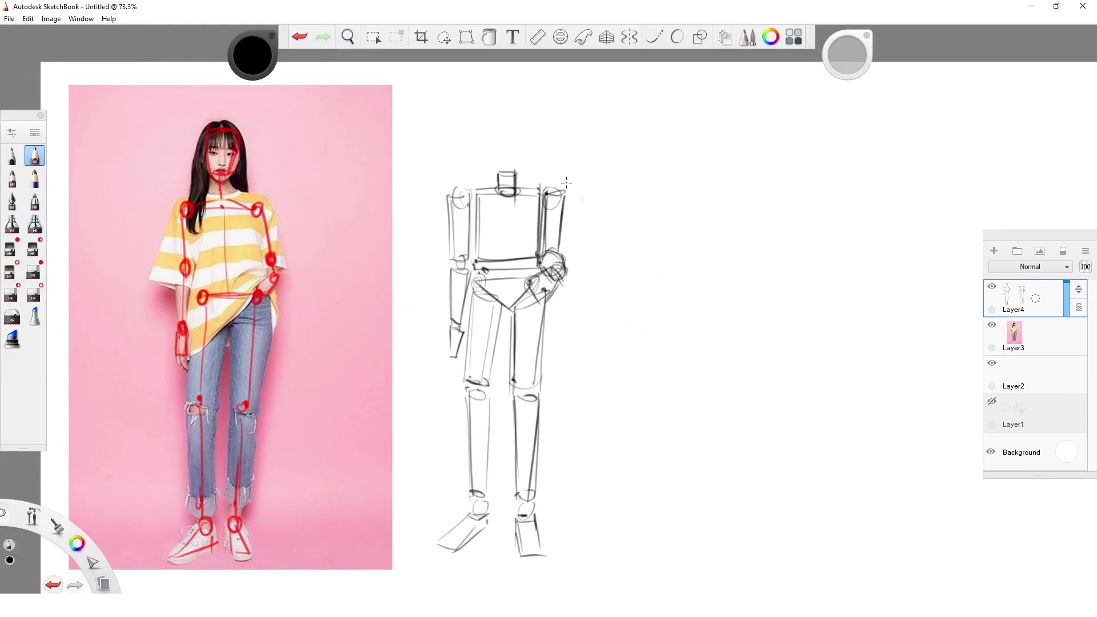
Draw the head as a tall, slightly tapered box above the neck.
{"action": "left_click_drag", "start_coordinate": [488, 115], "coordinate": [523, 117]}
{"action": "left_click_drag", "start_coordinate": [489, 117], "coordinate": [492, 173]}
{"action": "left_click_drag", "start_coordinate": [524, 119], "coordinate": [522, 171]}
{"action": "mouse_move", "coordinate": [488, 112]}
{"action": "left_mouse_down"}
{"action": "mouse_move", "coordinate": [508, 113]}
{"action": "mouse_move", "coordinate": [490, 175]}
{"action": "left_mouse_up"}
{"action": "left_click_drag", "start_coordinate": [526, 127], "coordinate": [522, 174]}
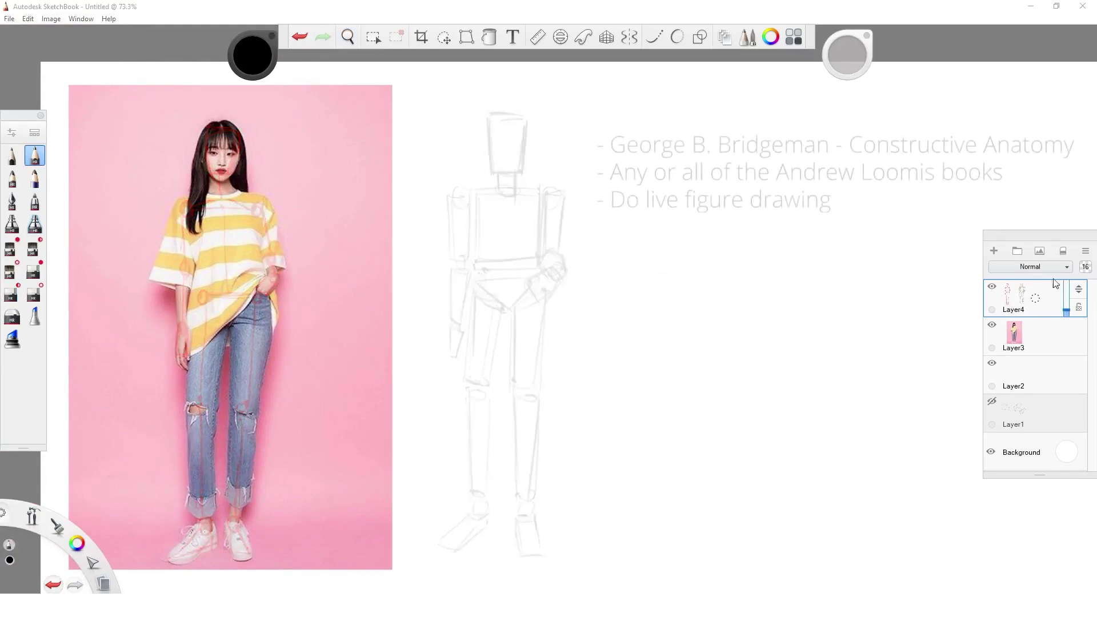
Outline the upper trouser legs and the waistband on a new layer over the faded construction figure.
{"action": "left_click_drag", "start_coordinate": [469, 286], "coordinate": [467, 388]}
{"action": "left_click_drag", "start_coordinate": [503, 314], "coordinate": [493, 390]}
{"action": "left_click_drag", "start_coordinate": [502, 309], "coordinate": [513, 387]}
{"action": "left_click_drag", "start_coordinate": [544, 283], "coordinate": [537, 389]}
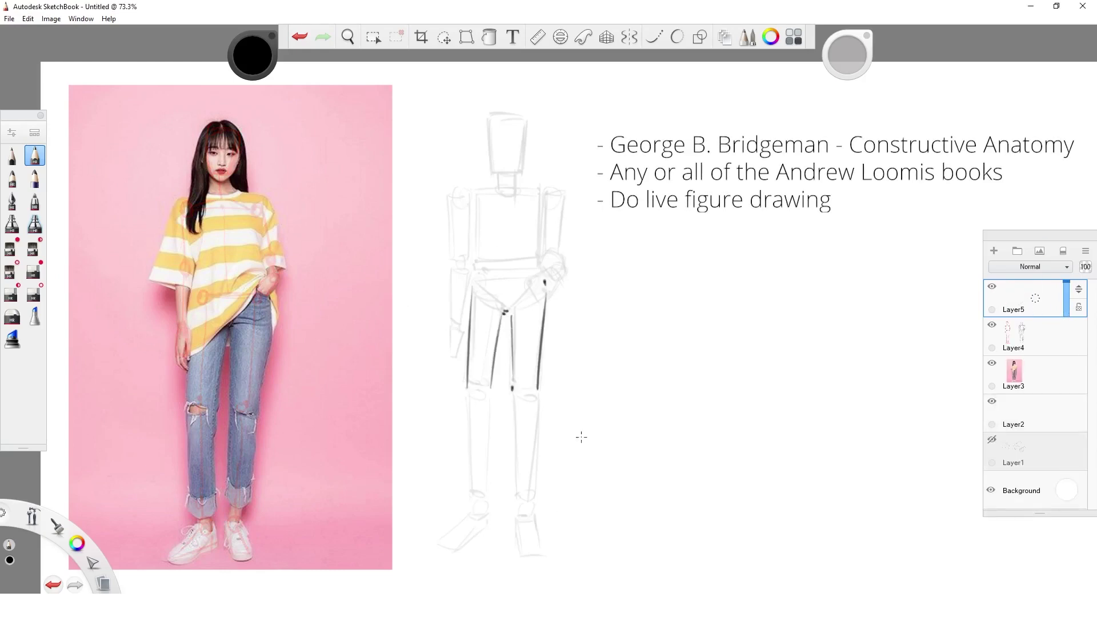
{"action": "left_click_drag", "start_coordinate": [475, 273], "coordinate": [538, 283]}
{"action": "left_click_drag", "start_coordinate": [471, 278], "coordinate": [545, 280]}
Outline the lower trouser legs down to curved cuffs and strengthen the inner and outer thigh lines.
{"action": "left_click_drag", "start_coordinate": [506, 311], "coordinate": [492, 387]}
{"action": "mouse_move", "coordinate": [494, 384]}
{"action": "left_mouse_down"}
{"action": "mouse_move", "coordinate": [467, 486]}
{"action": "mouse_move", "coordinate": [494, 488]}
{"action": "left_mouse_up"}
{"action": "mouse_move", "coordinate": [492, 391]}
{"action": "left_mouse_down"}
{"action": "mouse_move", "coordinate": [491, 480]}
{"action": "mouse_move", "coordinate": [513, 491]}
{"action": "left_mouse_up"}
{"action": "left_click_drag", "start_coordinate": [510, 482], "coordinate": [539, 486]}
{"action": "left_click_drag", "start_coordinate": [540, 402], "coordinate": [537, 488]}
{"action": "left_click_drag", "start_coordinate": [545, 282], "coordinate": [542, 395]}
{"action": "left_click_drag", "start_coordinate": [510, 315], "coordinate": [513, 388]}
Draw the T-shirt's diagonal hem across the hips and its loose side edge.
{"action": "left_click_drag", "start_coordinate": [533, 266], "coordinate": [469, 324]}
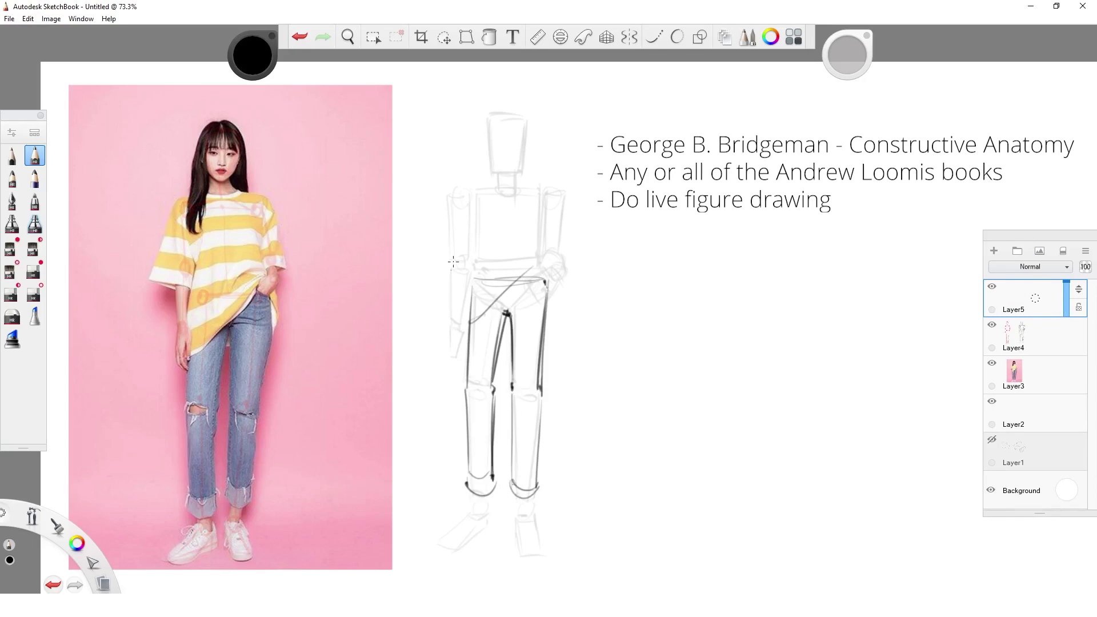
{"action": "left_click_drag", "start_coordinate": [474, 245], "coordinate": [464, 330]}
{"action": "left_click_drag", "start_coordinate": [466, 322], "coordinate": [535, 267]}
{"action": "left_click_drag", "start_coordinate": [528, 273], "coordinate": [544, 264]}
Draw the T-shirt's shoulder line and wide, flared sleeves on both arms.
{"action": "mouse_move", "coordinate": [476, 192]}
{"action": "left_mouse_down"}
{"action": "mouse_move", "coordinate": [471, 263]}
{"action": "mouse_move", "coordinate": [531, 187]}
{"action": "left_mouse_up"}
{"action": "mouse_move", "coordinate": [474, 191]}
{"action": "left_mouse_down"}
{"action": "mouse_move", "coordinate": [437, 251]}
{"action": "mouse_move", "coordinate": [467, 269]}
{"action": "left_mouse_up"}
{"action": "left_click_drag", "start_coordinate": [551, 188], "coordinate": [572, 251]}
{"action": "left_click_drag", "start_coordinate": [559, 194], "coordinate": [587, 285]}
{"action": "key", "text": "ctrl+z"}
{"action": "left_click_drag", "start_coordinate": [535, 184], "coordinate": [468, 191]}
{"action": "mouse_move", "coordinate": [470, 192]}
{"action": "left_mouse_down"}
{"action": "mouse_move", "coordinate": [438, 253]}
{"action": "mouse_move", "coordinate": [464, 269]}
{"action": "left_mouse_up"}
Outline the hanging forearm with its hand and the bent forearm tucked in at the hip.
{"action": "left_click_drag", "start_coordinate": [452, 267], "coordinate": [464, 362]}
{"action": "left_click_drag", "start_coordinate": [455, 260], "coordinate": [466, 319]}
{"action": "left_click_drag", "start_coordinate": [464, 321], "coordinate": [460, 354]}
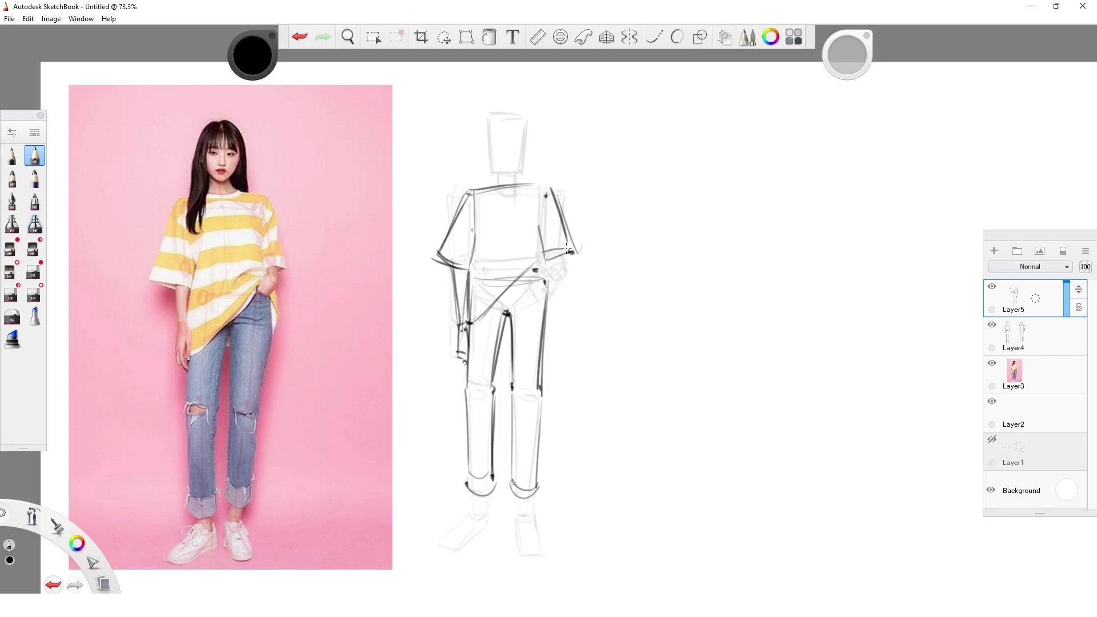
{"action": "left_click_drag", "start_coordinate": [562, 263], "coordinate": [531, 285]}
{"action": "mouse_move", "coordinate": [530, 286]}
{"action": "left_mouse_down"}
{"action": "mouse_move", "coordinate": [557, 297]}
{"action": "mouse_move", "coordinate": [545, 260]}
{"action": "left_mouse_up"}
{"action": "left_click_drag", "start_coordinate": [563, 280], "coordinate": [547, 257]}
Draw the T-shirt's curved neckline and the sides of the neck above it.
{"action": "left_click_drag", "start_coordinate": [470, 193], "coordinate": [529, 190]}
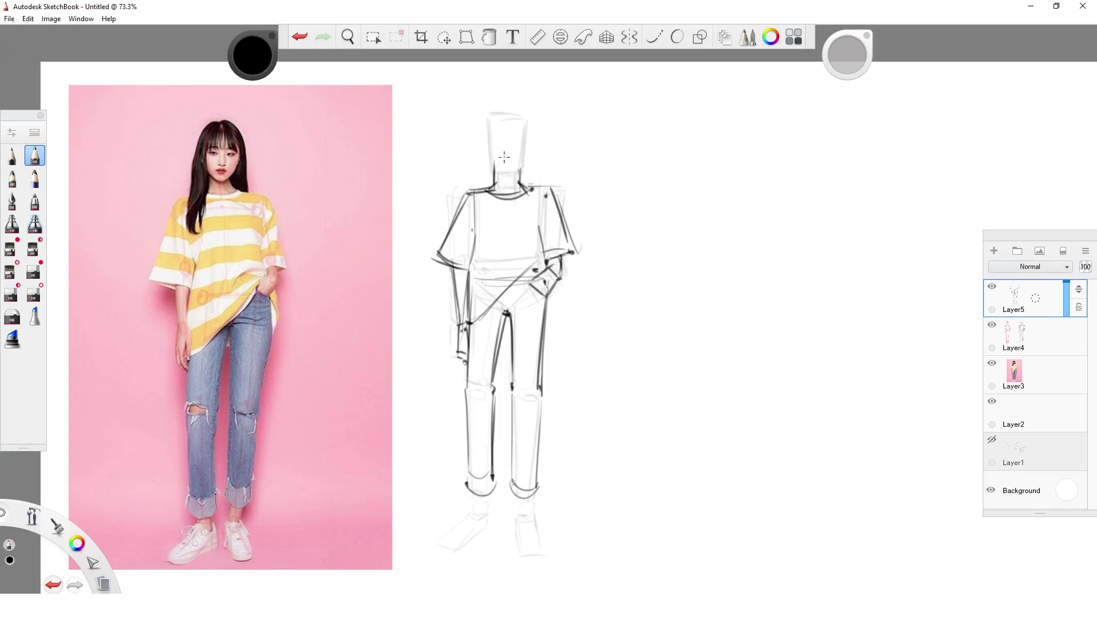
{"action": "key", "text": "s"}
{"action": "key", "text": "s"}
Draw the face outline and the long straight hair framing it and falling past the shoulder.
{"action": "mouse_move", "coordinate": [492, 123]}
{"action": "left_mouse_down"}
{"action": "mouse_move", "coordinate": [490, 153]}
{"action": "mouse_move", "coordinate": [526, 128]}
{"action": "mouse_move", "coordinate": [480, 228]}
{"action": "left_mouse_up"}
{"action": "mouse_move", "coordinate": [492, 140]}
{"action": "left_mouse_down"}
{"action": "mouse_move", "coordinate": [520, 134]}
{"action": "mouse_move", "coordinate": [534, 189]}
{"action": "mouse_move", "coordinate": [526, 111]}
{"action": "left_mouse_up"}
{"action": "left_click_drag", "start_coordinate": [484, 146], "coordinate": [480, 230]}
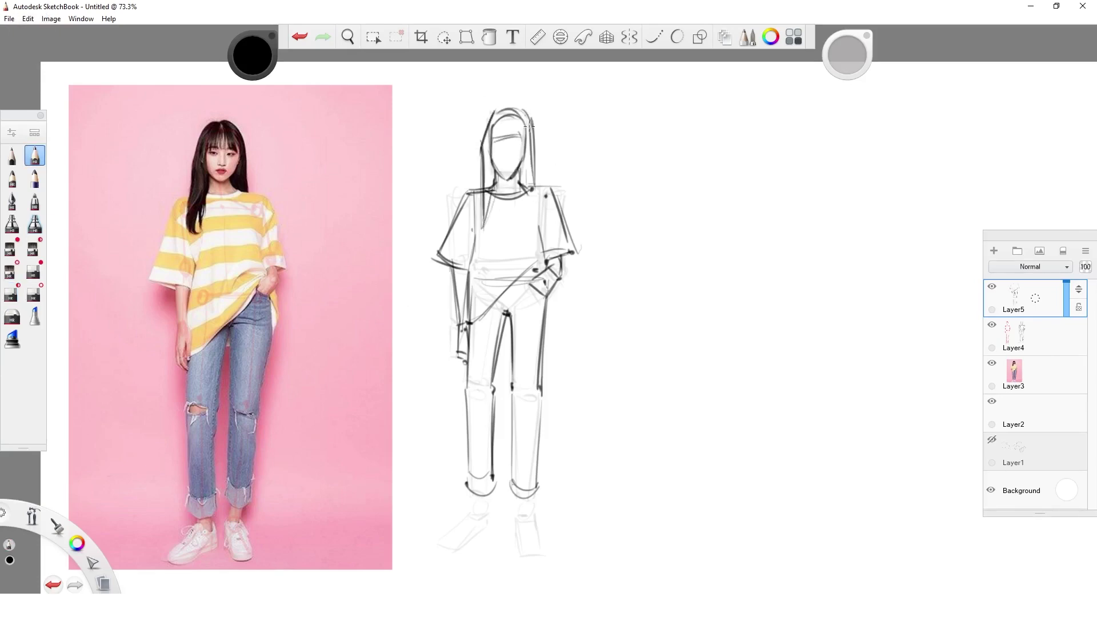
{"action": "left_click_drag", "start_coordinate": [529, 127], "coordinate": [535, 187]}
{"action": "left_click_drag", "start_coordinate": [498, 172], "coordinate": [490, 220]}
Clean up the lines around the neck and shade the hair on both sides of the face with hatching.
{"action": "key", "text": "s"}
{"action": "key", "text": "s"}
{"action": "left_click_drag", "start_coordinate": [519, 161], "coordinate": [525, 189]}
{"action": "key", "text": "s"}
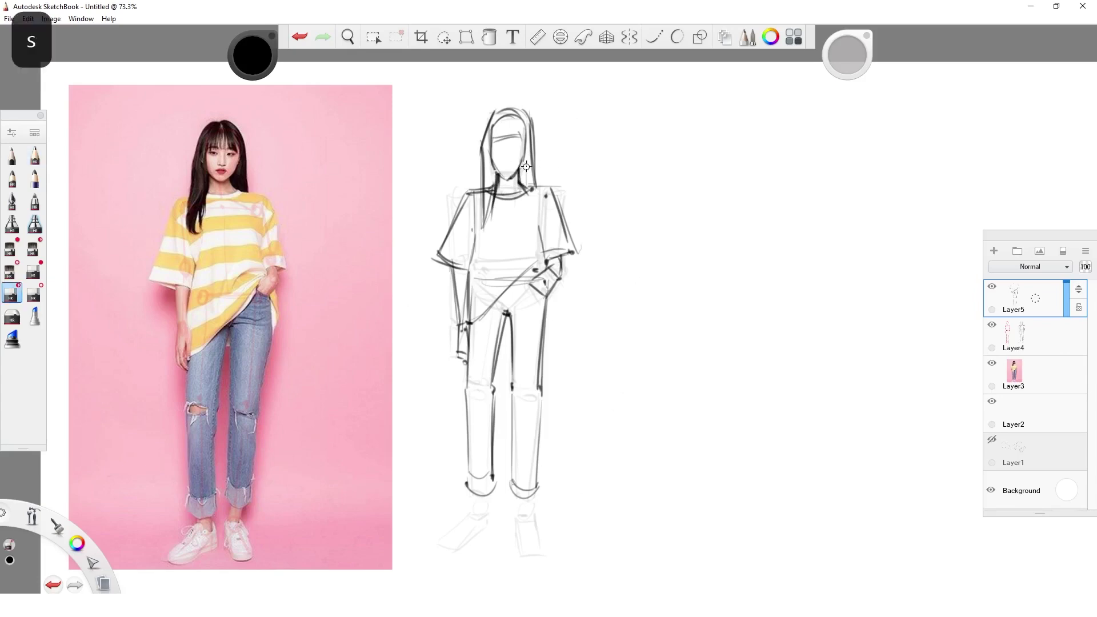
{"action": "key", "text": "s"}
{"action": "key", "text": "s"}
{"action": "key", "text": "s"}
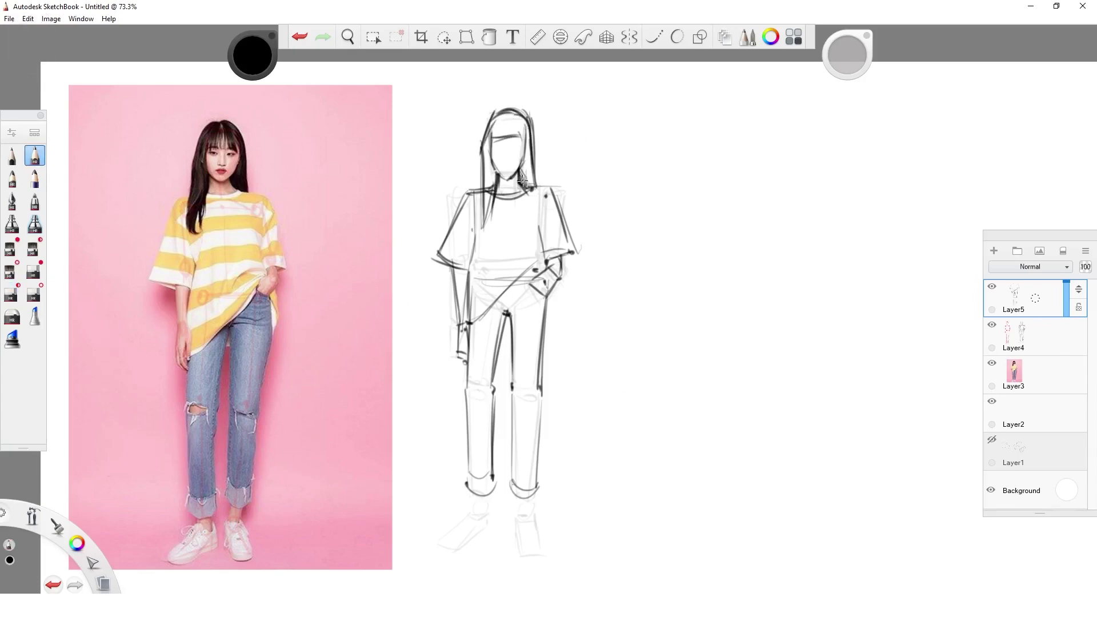
{"action": "left_click_drag", "start_coordinate": [522, 180], "coordinate": [528, 127]}
{"action": "left_click_drag", "start_coordinate": [486, 212], "coordinate": [484, 142]}
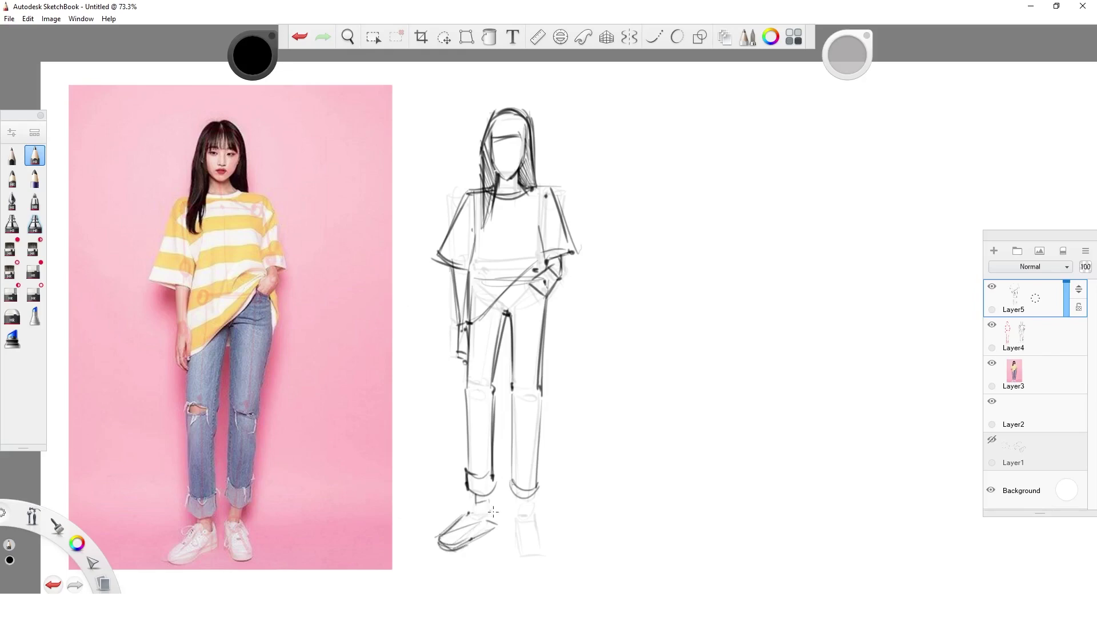
Outline the ankles and shoes below the cuffs and strengthen the lines of the second trouser leg.
{"action": "left_click_drag", "start_coordinate": [491, 508], "coordinate": [484, 523]}
{"action": "mouse_move", "coordinate": [469, 508]}
{"action": "left_mouse_down"}
{"action": "mouse_move", "coordinate": [545, 561]}
{"action": "mouse_move", "coordinate": [522, 519]}
{"action": "left_mouse_up"}
{"action": "left_click_drag", "start_coordinate": [516, 472], "coordinate": [513, 405]}
{"action": "left_click_drag", "start_coordinate": [538, 485], "coordinate": [543, 380]}
Rework the T-shirt's diagonal hem and the adjoining trouser lines by alternately erasing and redrawing.
{"action": "mouse_move", "coordinate": [543, 392]}
{"action": "left_mouse_down"}
{"action": "mouse_move", "coordinate": [540, 305]}
{"action": "mouse_move", "coordinate": [475, 321]}
{"action": "left_mouse_up"}
{"action": "key", "text": "s"}
{"action": "left_click_drag", "start_coordinate": [533, 265], "coordinate": [478, 320]}
{"action": "left_click_drag", "start_coordinate": [851, 57], "coordinate": [855, 48]}
{"action": "left_click_drag", "start_coordinate": [536, 270], "coordinate": [474, 332]}
{"action": "key", "text": "s"}
{"action": "left_click_drag", "start_coordinate": [506, 313], "coordinate": [507, 320]}
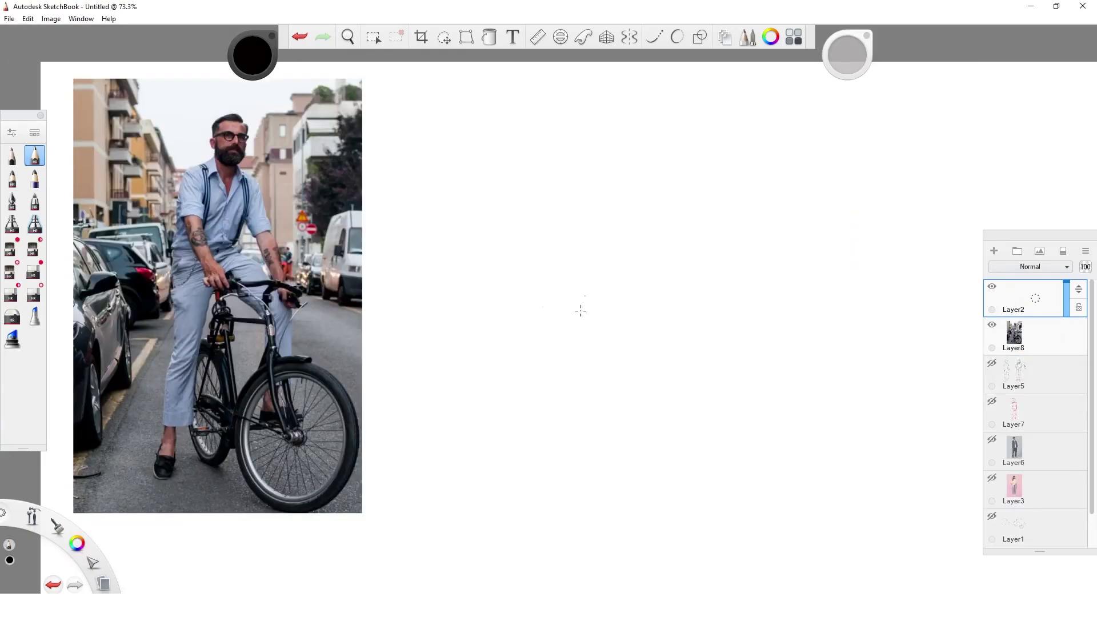
Sketch the bicycle's triangular main frame with double-line tubes and an upright head tube beside the cyclist photo.
{"action": "mouse_move", "coordinate": [544, 306]}
{"action": "left_mouse_down"}
{"action": "mouse_move", "coordinate": [574, 452]}
{"action": "mouse_move", "coordinate": [666, 306]}
{"action": "left_mouse_up"}
{"action": "mouse_move", "coordinate": [566, 309]}
{"action": "left_mouse_down"}
{"action": "mouse_move", "coordinate": [651, 317]}
{"action": "mouse_move", "coordinate": [592, 454]}
{"action": "left_mouse_up"}
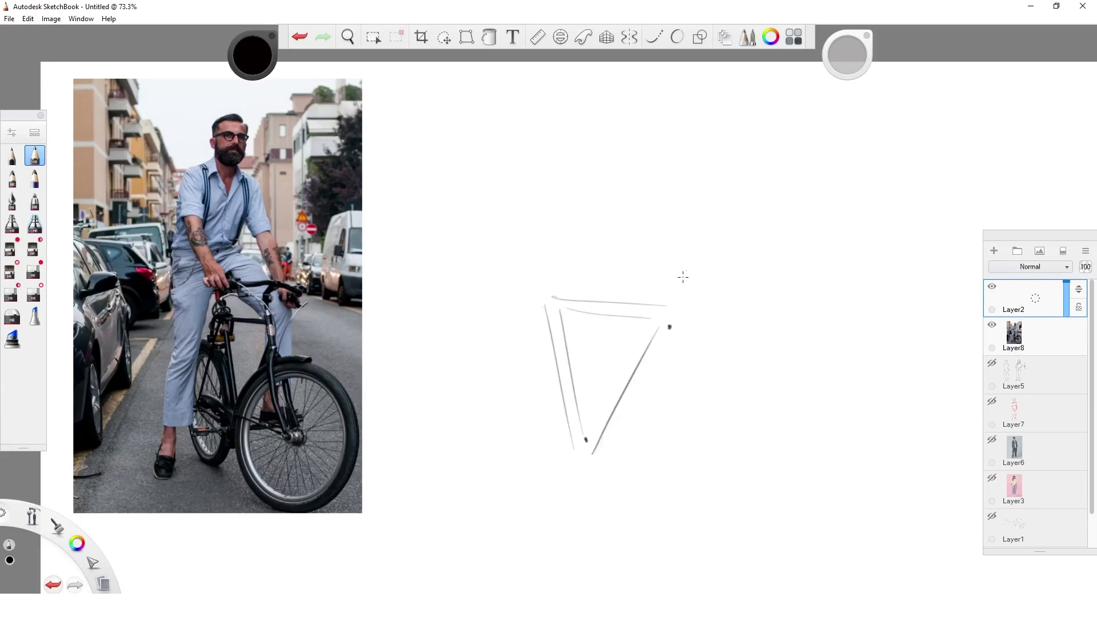
{"action": "left_click_drag", "start_coordinate": [679, 320], "coordinate": [597, 469]}
{"action": "left_click_drag", "start_coordinate": [685, 300], "coordinate": [675, 358]}
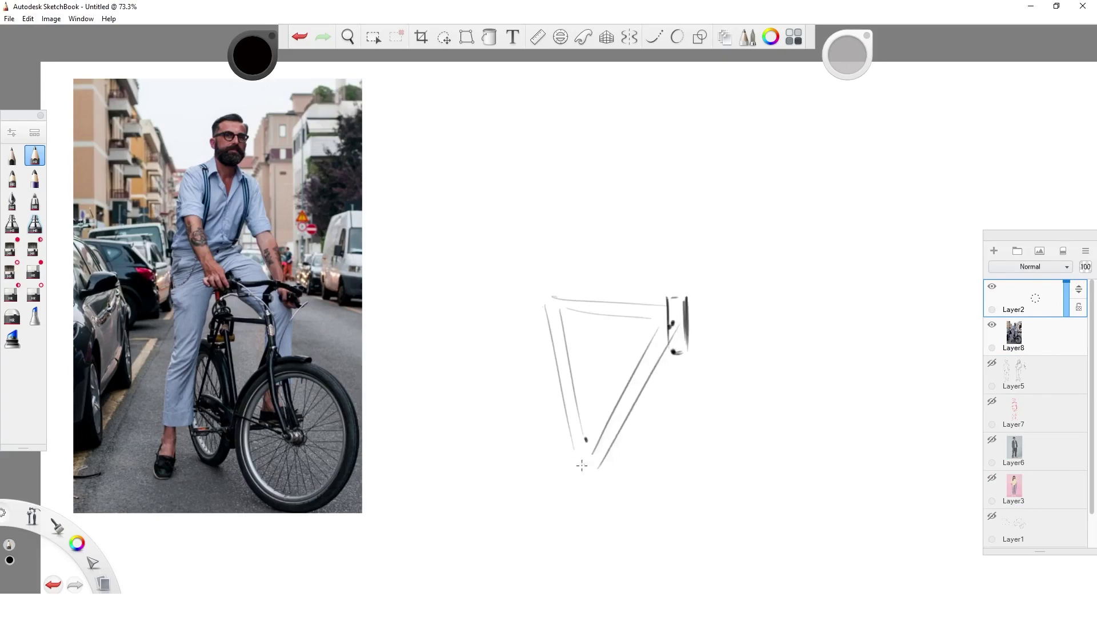
Sketch the bicycle's seat stays and chain stay running back from the main triangle to the rear axle.
{"action": "left_click_drag", "start_coordinate": [573, 467], "coordinate": [514, 446]}
{"action": "left_click_drag", "start_coordinate": [541, 317], "coordinate": [518, 424]}
{"action": "left_click_drag", "start_coordinate": [547, 283], "coordinate": [504, 440]}
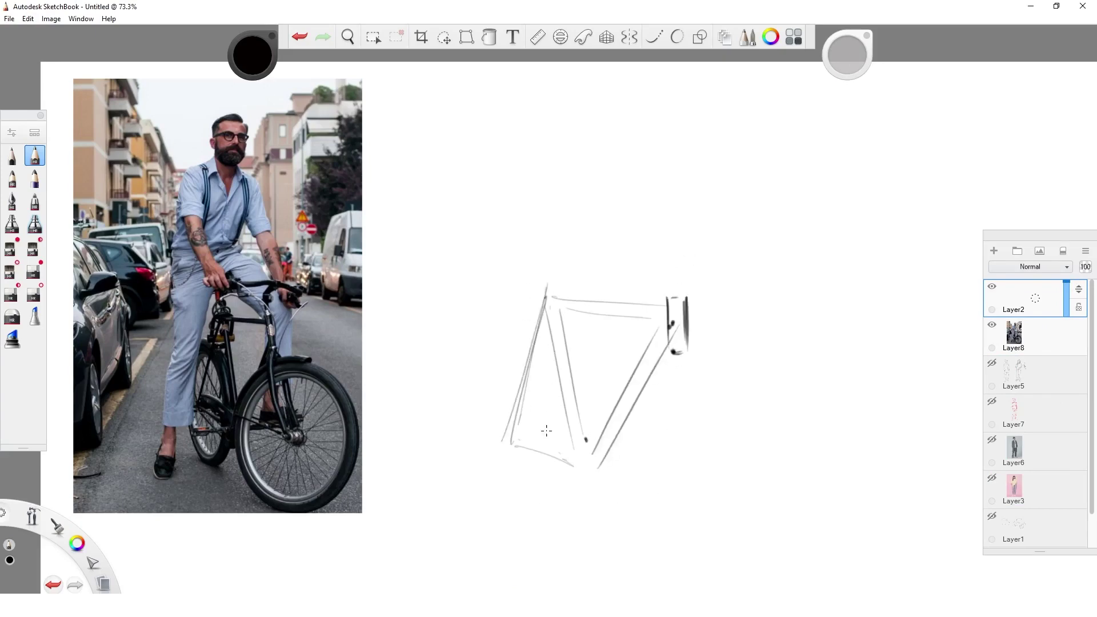
{"action": "left_click_drag", "start_coordinate": [556, 336], "coordinate": [537, 441]}
{"action": "left_click_drag", "start_coordinate": [553, 360], "coordinate": [545, 433]}
Darken the seat tube, down tube and top tube of the bicycle frame.
{"action": "mouse_move", "coordinate": [542, 295]}
{"action": "left_mouse_down"}
{"action": "mouse_move", "coordinate": [503, 441]}
{"action": "mouse_move", "coordinate": [573, 457]}
{"action": "left_mouse_up"}
{"action": "left_click_drag", "start_coordinate": [663, 316], "coordinate": [592, 453]}
{"action": "left_click_drag", "start_coordinate": [665, 349], "coordinate": [598, 472]}
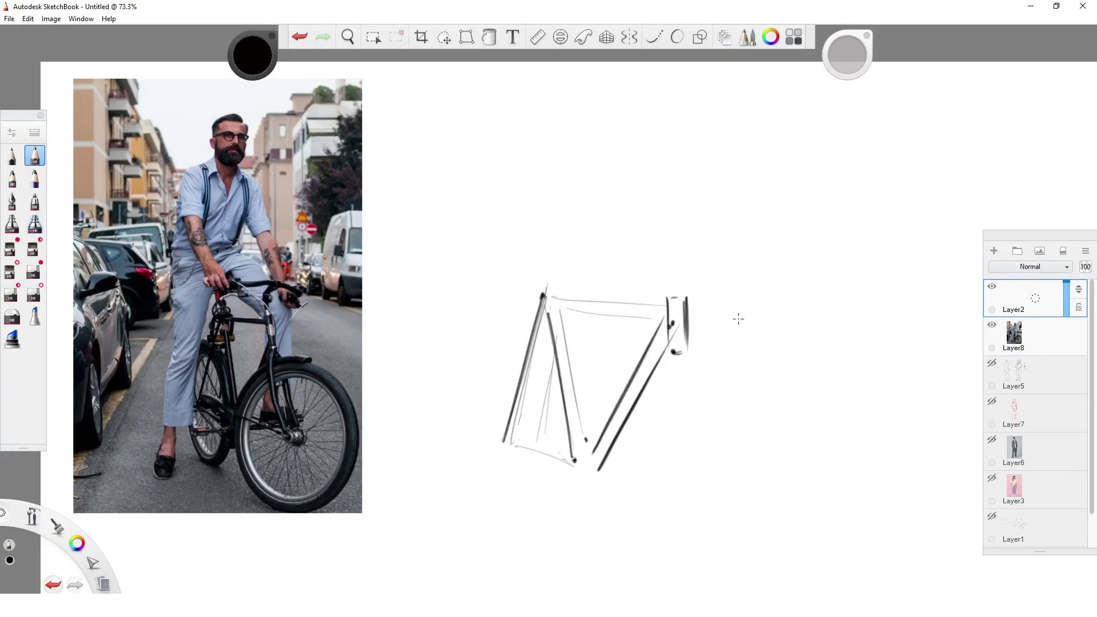
{"action": "mouse_move", "coordinate": [547, 295]}
{"action": "left_mouse_down"}
{"action": "mouse_move", "coordinate": [666, 304]}
{"action": "mouse_move", "coordinate": [663, 319]}
{"action": "left_mouse_up"}
{"action": "left_click_drag", "start_coordinate": [658, 317], "coordinate": [663, 325]}
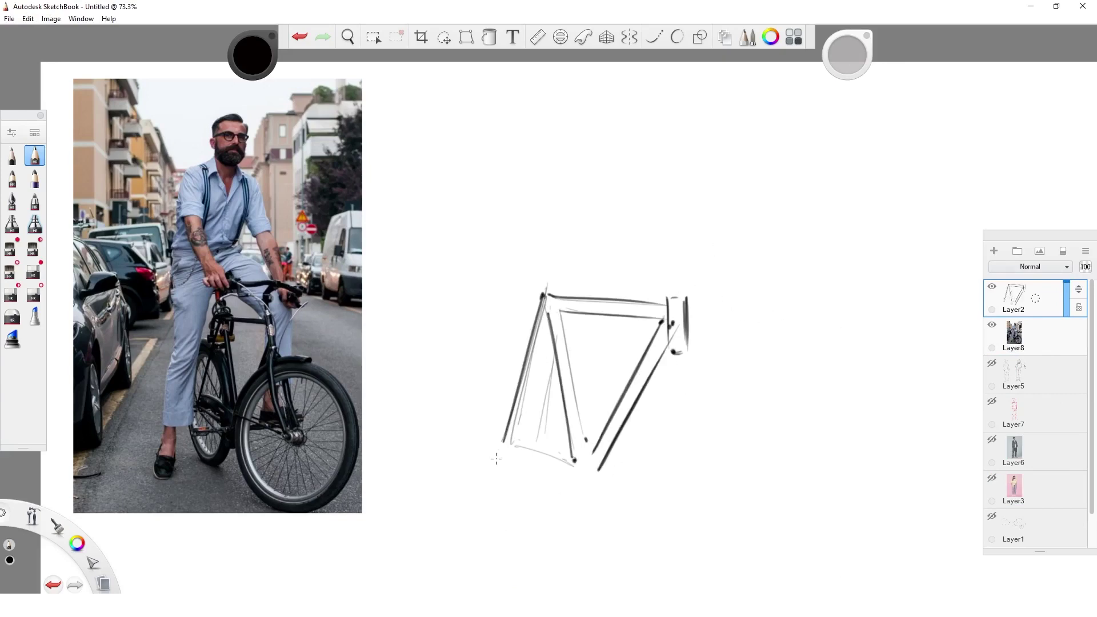
{"action": "left_click", "coordinate": [560, 37]}
{"action": "left_click_drag", "start_coordinate": [548, 309], "coordinate": [512, 435]}
{"action": "left_click_drag", "start_coordinate": [315, 435], "coordinate": [462, 435]}
{"action": "left_click_drag", "start_coordinate": [511, 403], "coordinate": [512, 316]}
{"action": "left_click_drag", "start_coordinate": [561, 438], "coordinate": [567, 439]}
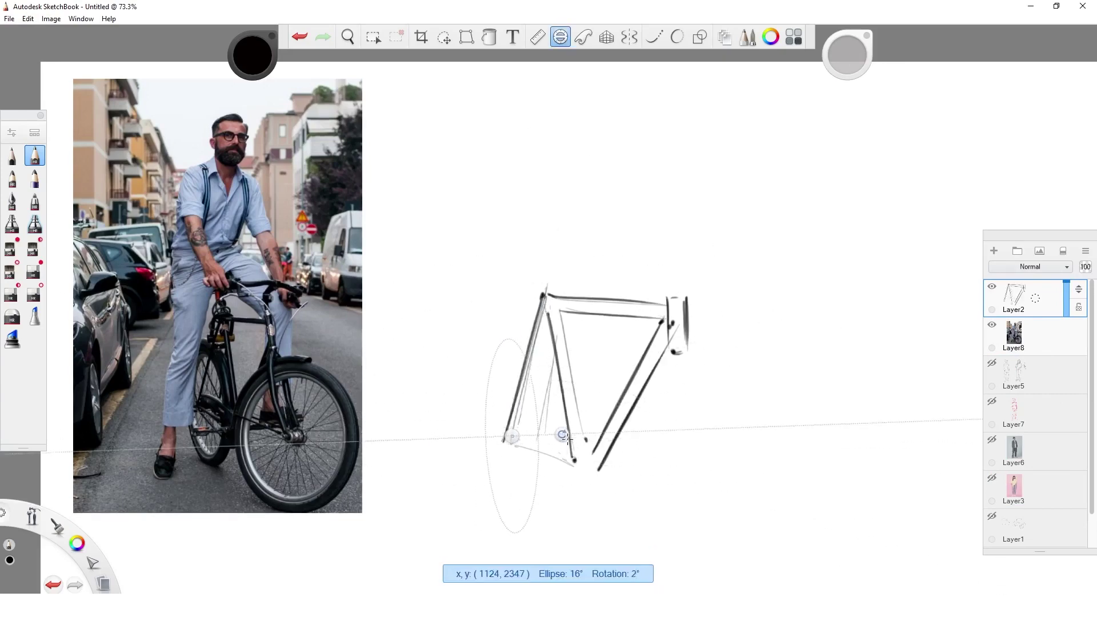
{"action": "key", "text": "e"}
Sketch both wheels as loose overlapping ellipses, the rear one narrower, and draw the fork down to the front hub.
{"action": "mouse_move", "coordinate": [518, 369]}
{"action": "left_mouse_down"}
{"action": "mouse_move", "coordinate": [514, 503]}
{"action": "mouse_move", "coordinate": [518, 343]}
{"action": "left_mouse_up"}
{"action": "left_click_drag", "start_coordinate": [731, 381], "coordinate": [617, 543]}
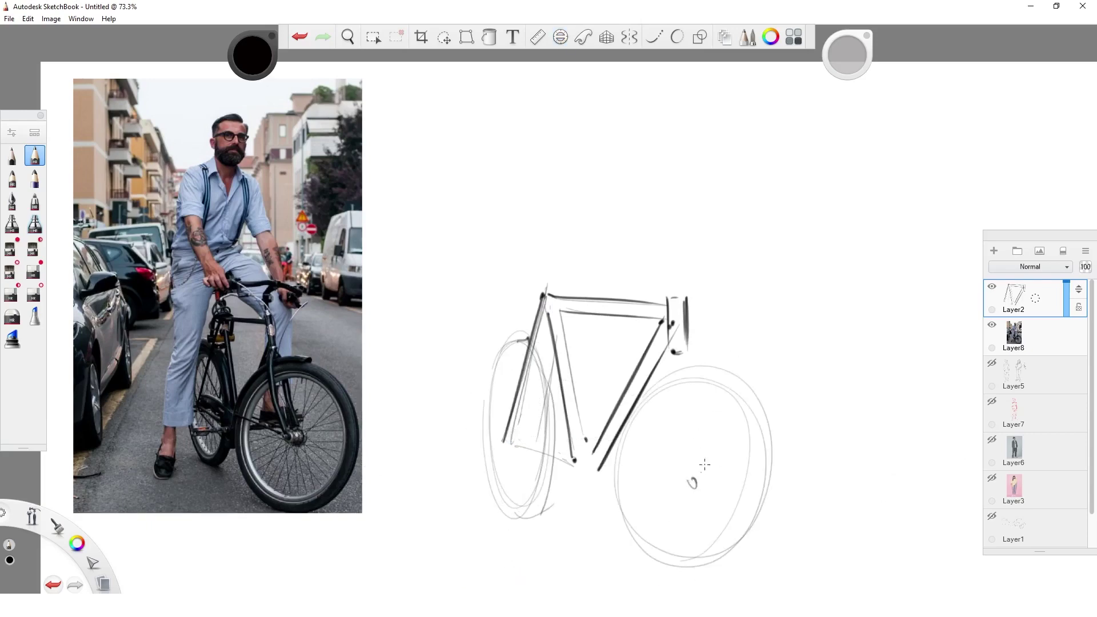
{"action": "left_click_drag", "start_coordinate": [677, 386], "coordinate": [637, 426]}
{"action": "left_click_drag", "start_coordinate": [666, 366], "coordinate": [666, 428]}
{"action": "left_click_drag", "start_coordinate": [667, 425], "coordinate": [688, 485]}
{"action": "left_click_drag", "start_coordinate": [675, 366], "coordinate": [675, 432]}
{"action": "left_click_drag", "start_coordinate": [672, 419], "coordinate": [692, 481]}
{"action": "mouse_move", "coordinate": [672, 357]}
{"action": "left_mouse_down"}
{"action": "mouse_move", "coordinate": [690, 359]}
{"action": "mouse_move", "coordinate": [692, 432]}
{"action": "left_mouse_up"}
{"action": "left_click_drag", "start_coordinate": [697, 431], "coordinate": [709, 478]}
Add a narrow chainring ellipse where the lower frame tubes meet and a saddle on a post above the seat tube.
{"action": "left_click_drag", "start_coordinate": [578, 479], "coordinate": [577, 446]}
{"action": "left_click_drag", "start_coordinate": [582, 468], "coordinate": [588, 473]}
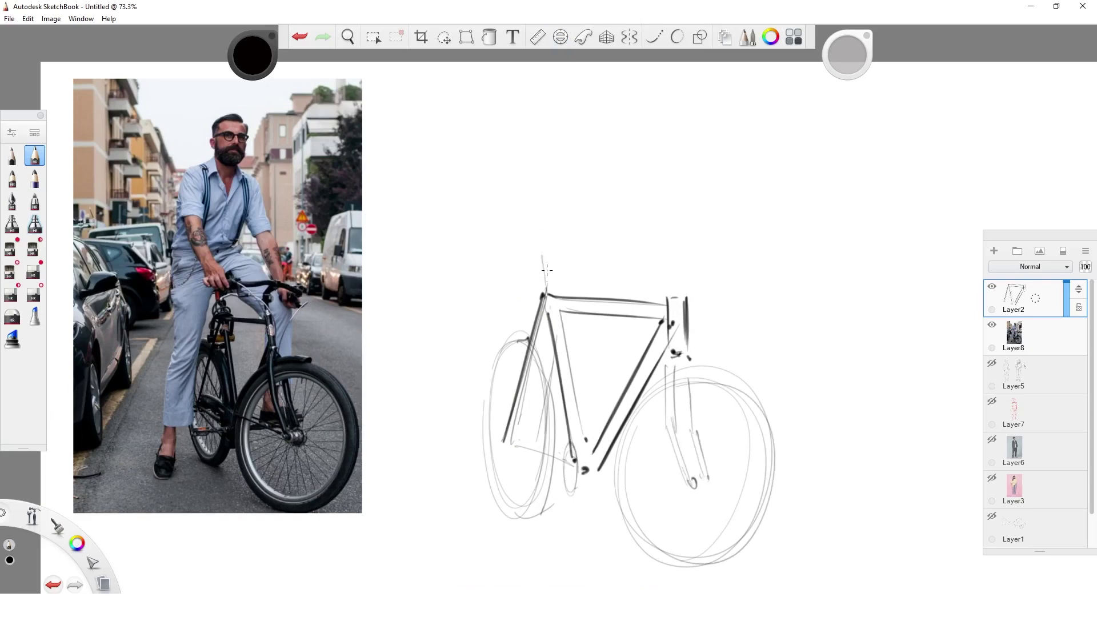
{"action": "left_click_drag", "start_coordinate": [547, 256], "coordinate": [568, 258]}
Darken the head tube, the front fork and the down tube with heavier lines.
{"action": "left_click_drag", "start_coordinate": [686, 310], "coordinate": [685, 357]}
{"action": "left_click_drag", "start_coordinate": [662, 365], "coordinate": [688, 487]}
{"action": "left_click_drag", "start_coordinate": [689, 393], "coordinate": [705, 461]}
{"action": "left_click_drag", "start_coordinate": [694, 390], "coordinate": [707, 442]}
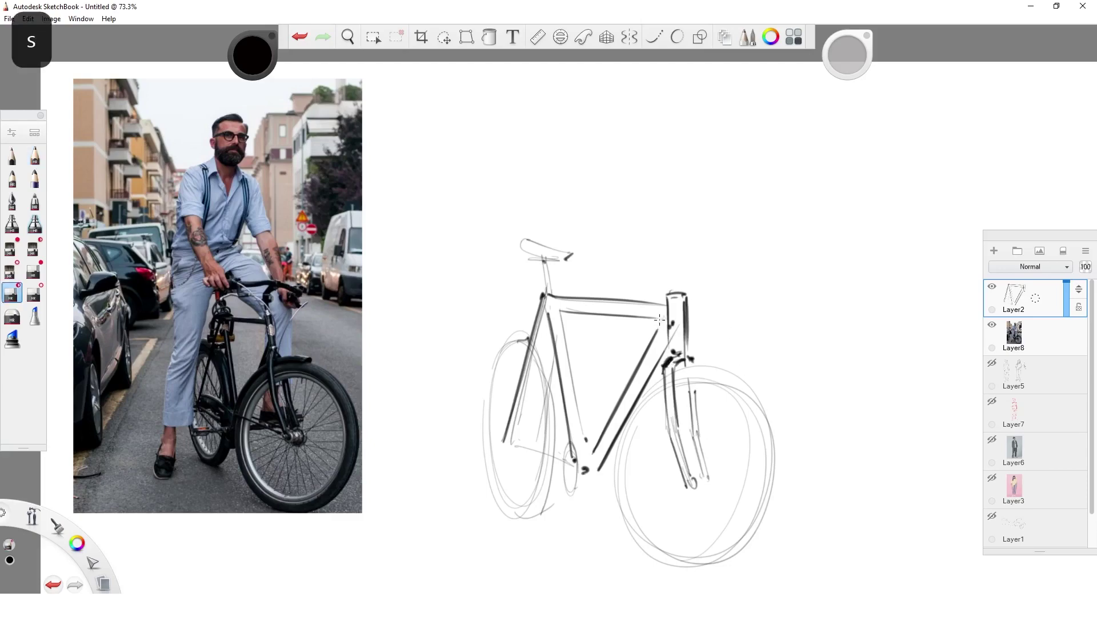
{"action": "left_click_drag", "start_coordinate": [659, 316], "coordinate": [594, 438]}
{"action": "left_click_drag", "start_coordinate": [669, 291], "coordinate": [671, 355]}
{"action": "key", "text": "space"}
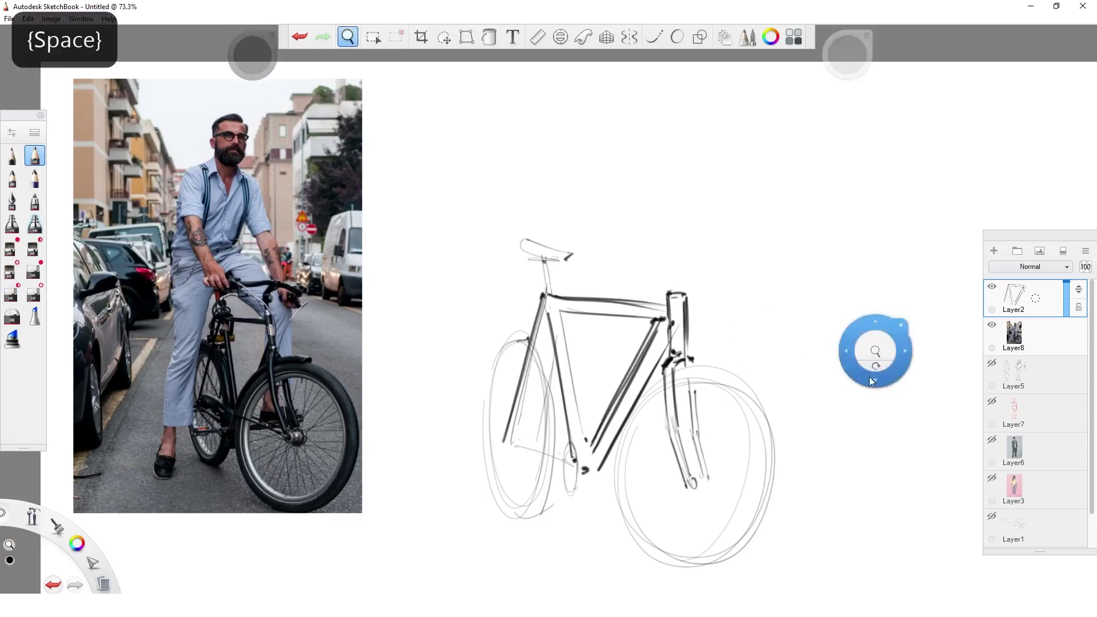
Draw the bicycle's seat stays with a short bridge and the upper and lower chain stays running from the rear hub.
{"action": "left_click_drag", "start_coordinate": [875, 351], "coordinate": [902, 337]}
{"action": "left_click_drag", "start_coordinate": [882, 326], "coordinate": [834, 189]}
{"action": "left_click_drag", "start_coordinate": [522, 323], "coordinate": [641, 256]}
{"action": "left_click_drag", "start_coordinate": [490, 304], "coordinate": [638, 223]}
{"action": "key", "text": "space"}
{"action": "left_click_drag", "start_coordinate": [763, 235], "coordinate": [770, 305]}
{"action": "left_click_drag", "start_coordinate": [571, 343], "coordinate": [728, 240]}
{"action": "left_click_drag", "start_coordinate": [633, 253], "coordinate": [663, 239]}
{"action": "left_click_drag", "start_coordinate": [635, 255], "coordinate": [596, 396]}
{"action": "left_click_drag", "start_coordinate": [635, 250], "coordinate": [632, 257]}
{"action": "left_click_drag", "start_coordinate": [596, 405], "coordinate": [697, 461]}
{"action": "mouse_move", "coordinate": [607, 384]}
{"action": "left_mouse_down"}
{"action": "mouse_move", "coordinate": [681, 399]}
{"action": "mouse_move", "coordinate": [680, 422]}
{"action": "left_mouse_up"}
Redraw the rear wheel as narrow upright ellipses with a darker tyre edge and an inner rim.
{"action": "mouse_move", "coordinate": [608, 484]}
{"action": "left_mouse_down"}
{"action": "mouse_move", "coordinate": [606, 497]}
{"action": "mouse_move", "coordinate": [604, 245]}
{"action": "left_mouse_up"}
{"action": "mouse_move", "coordinate": [611, 259]}
{"action": "left_mouse_down"}
{"action": "mouse_move", "coordinate": [612, 477]}
{"action": "mouse_move", "coordinate": [600, 272]}
{"action": "left_mouse_up"}
{"action": "left_click_drag", "start_coordinate": [607, 261], "coordinate": [604, 267]}
{"action": "key", "text": "ctrl+z"}
{"action": "key", "text": "ctrl+z"}
{"action": "left_click_drag", "start_coordinate": [615, 477], "coordinate": [605, 263]}
{"action": "left_click_drag", "start_coordinate": [597, 492], "coordinate": [638, 496]}
{"action": "mouse_move", "coordinate": [605, 505]}
{"action": "left_mouse_down"}
{"action": "mouse_move", "coordinate": [638, 496]}
{"action": "mouse_move", "coordinate": [659, 448]}
{"action": "left_mouse_up"}
{"action": "left_click_drag", "start_coordinate": [606, 474], "coordinate": [628, 280]}
{"action": "left_click_drag", "start_coordinate": [636, 256], "coordinate": [678, 469]}
Darken the chain stays between the rear hub and the bottom bracket.
{"action": "left_click_drag", "start_coordinate": [607, 389], "coordinate": [682, 402]}
{"action": "left_click_drag", "start_coordinate": [600, 411], "coordinate": [690, 472]}
{"action": "left_click_drag", "start_coordinate": [686, 408], "coordinate": [695, 456]}
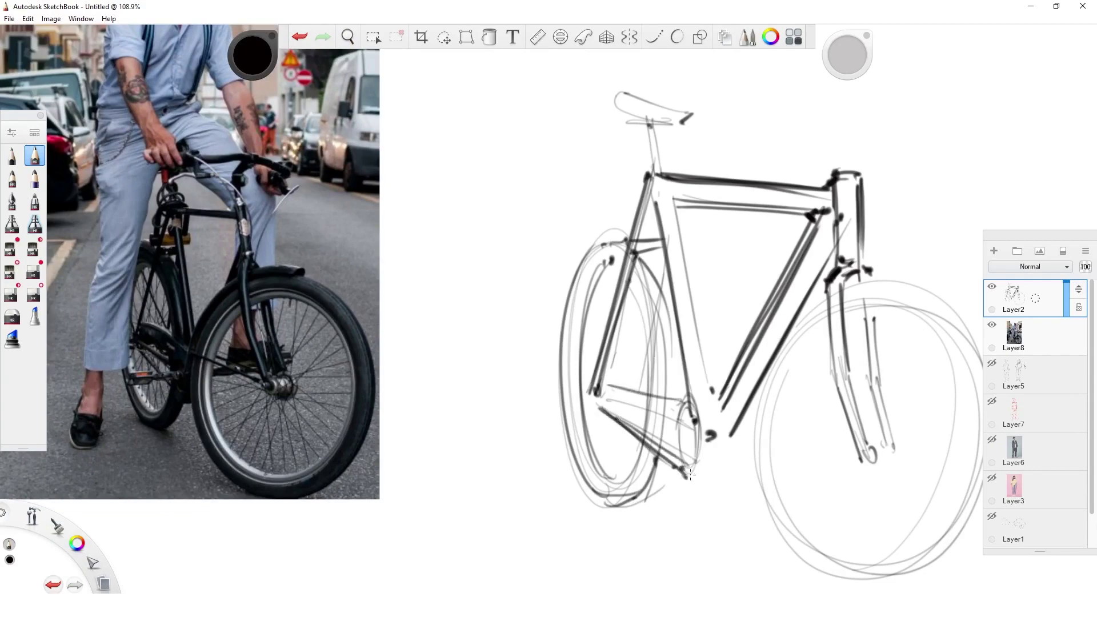
Fit an ellipse guide to the sketched front wheel and trace its inner rim with a heavy line.
{"action": "key", "text": "space"}
{"action": "mouse_move", "coordinate": [721, 312]}
{"action": "left_mouse_down"}
{"action": "mouse_move", "coordinate": [679, 361]}
{"action": "mouse_move", "coordinate": [745, 323]}
{"action": "mouse_move", "coordinate": [694, 327]}
{"action": "left_mouse_up"}
{"action": "left_click", "coordinate": [560, 37]}
{"action": "mouse_move", "coordinate": [510, 509]}
{"action": "left_mouse_down"}
{"action": "mouse_move", "coordinate": [558, 443]}
{"action": "mouse_move", "coordinate": [692, 446]}
{"action": "left_mouse_up"}
{"action": "left_click_drag", "start_coordinate": [641, 444], "coordinate": [594, 443]}
{"action": "left_click_drag", "start_coordinate": [703, 176], "coordinate": [702, 300]}
{"action": "left_click_drag", "start_coordinate": [691, 446], "coordinate": [691, 438]}
{"action": "left_click_drag", "start_coordinate": [696, 293], "coordinate": [695, 314]}
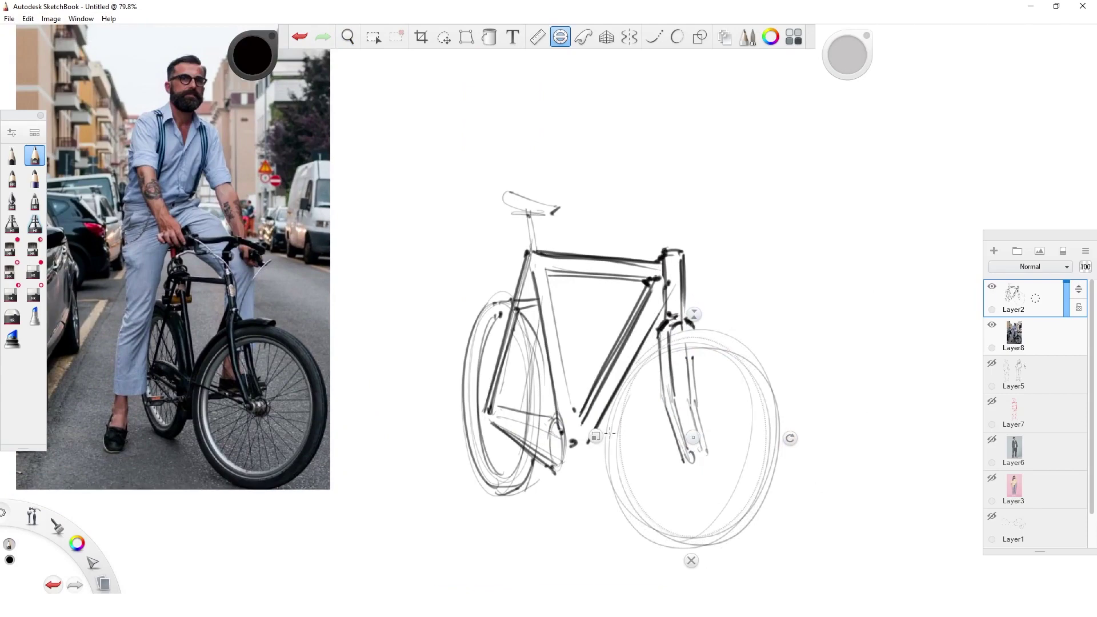
{"action": "left_click_drag", "start_coordinate": [595, 436], "coordinate": [592, 437]}
{"action": "left_click_drag", "start_coordinate": [693, 438], "coordinate": [691, 450]}
{"action": "mouse_move", "coordinate": [656, 359]}
{"action": "left_mouse_down"}
{"action": "mouse_move", "coordinate": [655, 541]}
{"action": "mouse_move", "coordinate": [767, 456]}
{"action": "mouse_move", "coordinate": [755, 394]}
{"action": "left_mouse_up"}
Enlarge the ellipse guide slightly, trace the outer tyre edge of the front wheel and close the guide.
{"action": "left_click_drag", "start_coordinate": [590, 448], "coordinate": [579, 448]}
{"action": "left_click_drag", "start_coordinate": [695, 306], "coordinate": [696, 310]}
{"action": "left_click_drag", "start_coordinate": [615, 497], "coordinate": [734, 350]}
{"action": "left_click", "coordinate": [688, 570]}
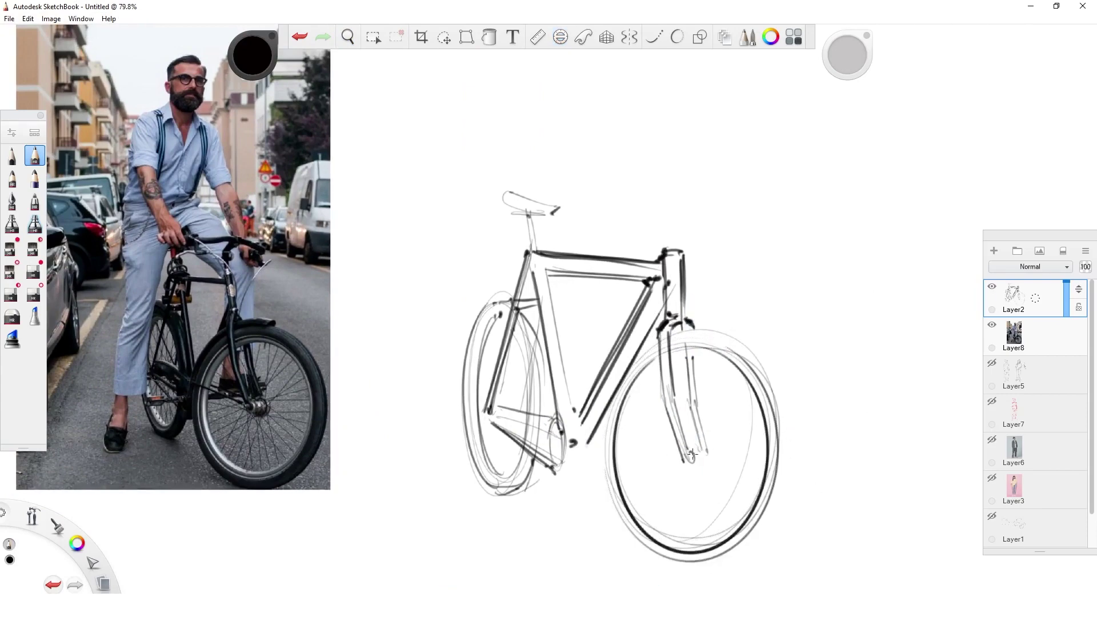
Add the hub ends and thin radiating spokes to the front wheel, plus a curved line along the upper edge of its tyre.
{"action": "left_click_drag", "start_coordinate": [687, 463], "coordinate": [693, 464]}
{"action": "left_click_drag", "start_coordinate": [703, 454], "coordinate": [706, 455]}
{"action": "mouse_move", "coordinate": [646, 521]}
{"action": "left_mouse_down"}
{"action": "mouse_move", "coordinate": [659, 362]}
{"action": "mouse_move", "coordinate": [730, 384]}
{"action": "left_mouse_up"}
{"action": "left_click_drag", "start_coordinate": [657, 527], "coordinate": [721, 410]}
{"action": "left_click_drag", "start_coordinate": [631, 406], "coordinate": [657, 429]}
{"action": "mouse_move", "coordinate": [623, 416]}
{"action": "left_mouse_down"}
{"action": "mouse_move", "coordinate": [734, 502]}
{"action": "mouse_move", "coordinate": [684, 545]}
{"action": "left_mouse_up"}
{"action": "left_click_drag", "start_coordinate": [695, 479], "coordinate": [694, 529]}
{"action": "left_click_drag", "start_coordinate": [671, 469], "coordinate": [623, 479]}
{"action": "left_click_drag", "start_coordinate": [708, 457], "coordinate": [765, 443]}
{"action": "left_click_drag", "start_coordinate": [666, 457], "coordinate": [615, 463]}
{"action": "left_click_drag", "start_coordinate": [715, 462], "coordinate": [761, 455]}
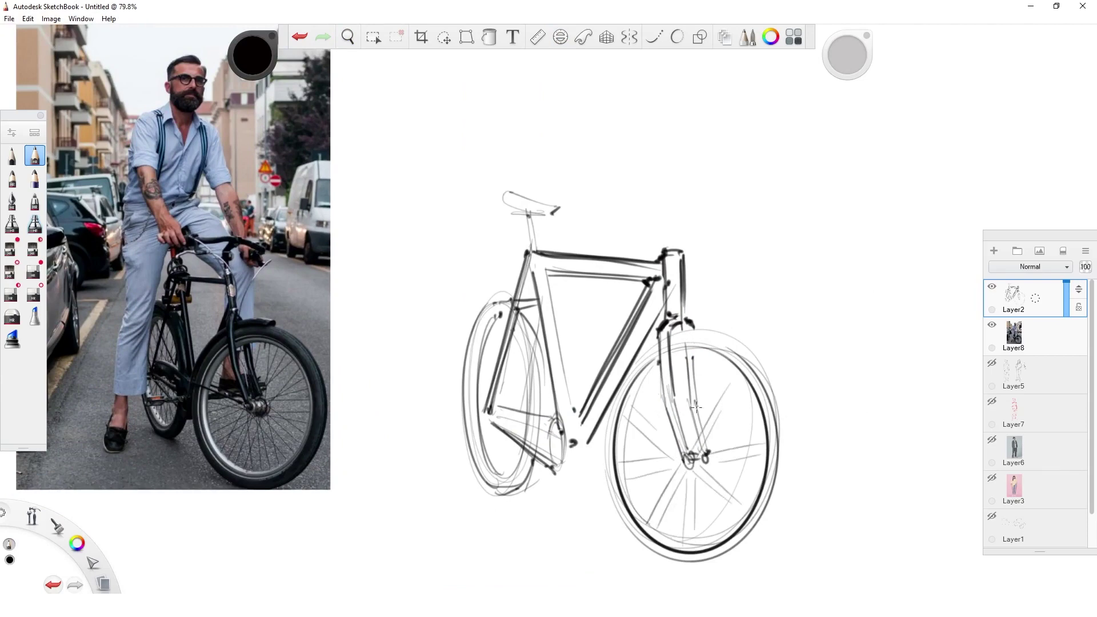
{"action": "left_click_drag", "start_coordinate": [688, 349], "coordinate": [772, 372]}
Darken the seat post and reshape the saddle with a fuller, heavier outline.
{"action": "left_click_drag", "start_coordinate": [521, 208], "coordinate": [526, 249]}
{"action": "left_click_drag", "start_coordinate": [533, 210], "coordinate": [539, 251]}
{"action": "left_click_drag", "start_coordinate": [521, 207], "coordinate": [527, 251]}
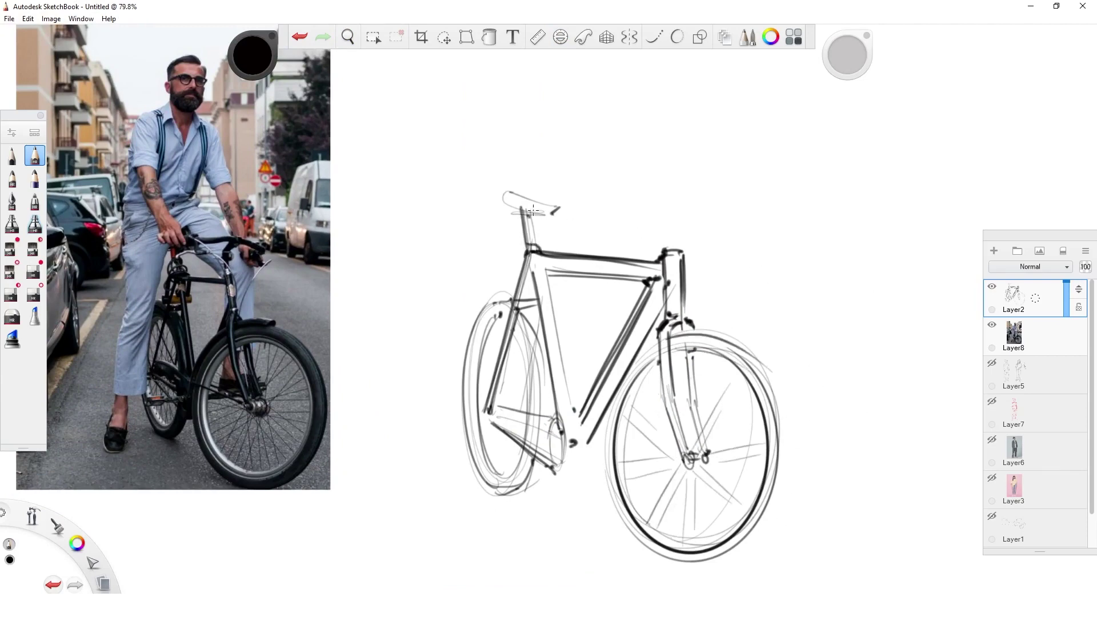
{"action": "key", "text": "space"}
{"action": "mouse_move", "coordinate": [492, 194]}
{"action": "left_mouse_down"}
{"action": "mouse_move", "coordinate": [501, 234]}
{"action": "mouse_move", "coordinate": [548, 228]}
{"action": "left_mouse_up"}
{"action": "left_click_drag", "start_coordinate": [498, 246], "coordinate": [580, 243]}
{"action": "mouse_move", "coordinate": [497, 240]}
{"action": "left_mouse_down"}
{"action": "mouse_move", "coordinate": [537, 228]}
{"action": "mouse_move", "coordinate": [565, 250]}
{"action": "left_mouse_up"}
{"action": "left_click_drag", "start_coordinate": [558, 238], "coordinate": [568, 236]}
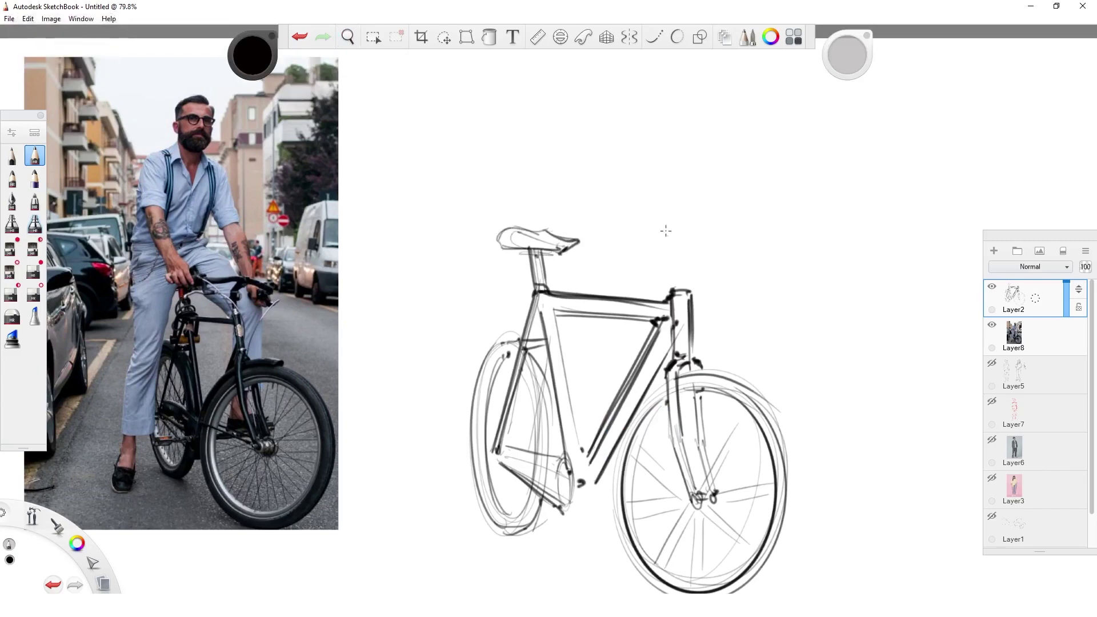
Sketch the stem above the head tube and a light curved handlebar with a grip at each end.
{"action": "left_click_drag", "start_coordinate": [673, 270], "coordinate": [690, 239]}
{"action": "mouse_move", "coordinate": [687, 272]}
{"action": "left_mouse_down"}
{"action": "mouse_move", "coordinate": [707, 246]}
{"action": "mouse_move", "coordinate": [671, 254]}
{"action": "left_mouse_up"}
{"action": "left_click_drag", "start_coordinate": [729, 245], "coordinate": [665, 239]}
{"action": "key", "text": "s"}
{"action": "left_click_drag", "start_coordinate": [584, 263], "coordinate": [628, 264]}
{"action": "key", "text": "s"}
{"action": "left_click_drag", "start_coordinate": [740, 259], "coordinate": [725, 273]}
{"action": "left_click_drag", "start_coordinate": [731, 258], "coordinate": [719, 269]}
{"action": "left_click_drag", "start_coordinate": [635, 256], "coordinate": [594, 267]}
{"action": "left_click_drag", "start_coordinate": [597, 270], "coordinate": [621, 267]}
{"action": "left_click_drag", "start_coordinate": [718, 263], "coordinate": [723, 273]}
{"action": "left_click_drag", "start_coordinate": [724, 273], "coordinate": [734, 258]}
{"action": "key", "text": "space"}
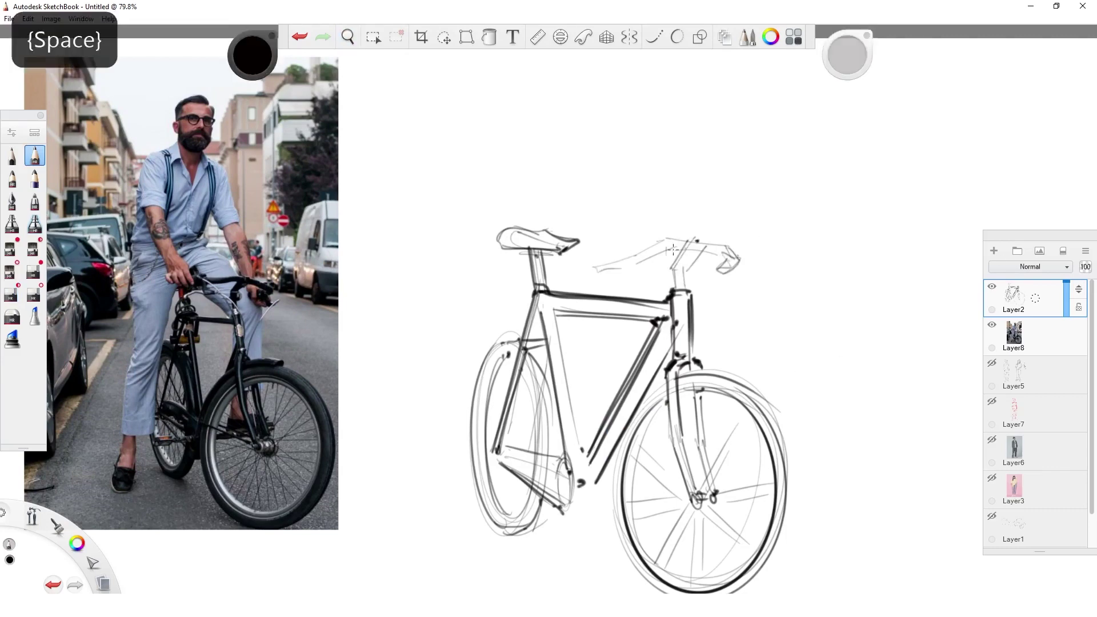
Darken the handlebar, grips and stem, and reinforce the seat tube and the chainring.
{"action": "mouse_move", "coordinate": [640, 250]}
{"action": "left_mouse_down"}
{"action": "mouse_move", "coordinate": [585, 266]}
{"action": "mouse_move", "coordinate": [585, 278]}
{"action": "left_mouse_up"}
{"action": "mouse_move", "coordinate": [624, 268]}
{"action": "left_mouse_down"}
{"action": "mouse_move", "coordinate": [589, 278]}
{"action": "mouse_move", "coordinate": [721, 240]}
{"action": "mouse_move", "coordinate": [730, 260]}
{"action": "mouse_move", "coordinate": [718, 273]}
{"action": "mouse_move", "coordinate": [742, 258]}
{"action": "mouse_move", "coordinate": [683, 297]}
{"action": "left_mouse_up"}
{"action": "left_click_drag", "start_coordinate": [677, 249], "coordinate": [673, 297]}
{"action": "mouse_move", "coordinate": [702, 244]}
{"action": "left_mouse_down"}
{"action": "mouse_move", "coordinate": [674, 272]}
{"action": "mouse_move", "coordinate": [692, 237]}
{"action": "left_mouse_up"}
{"action": "left_click_drag", "start_coordinate": [707, 248], "coordinate": [693, 239]}
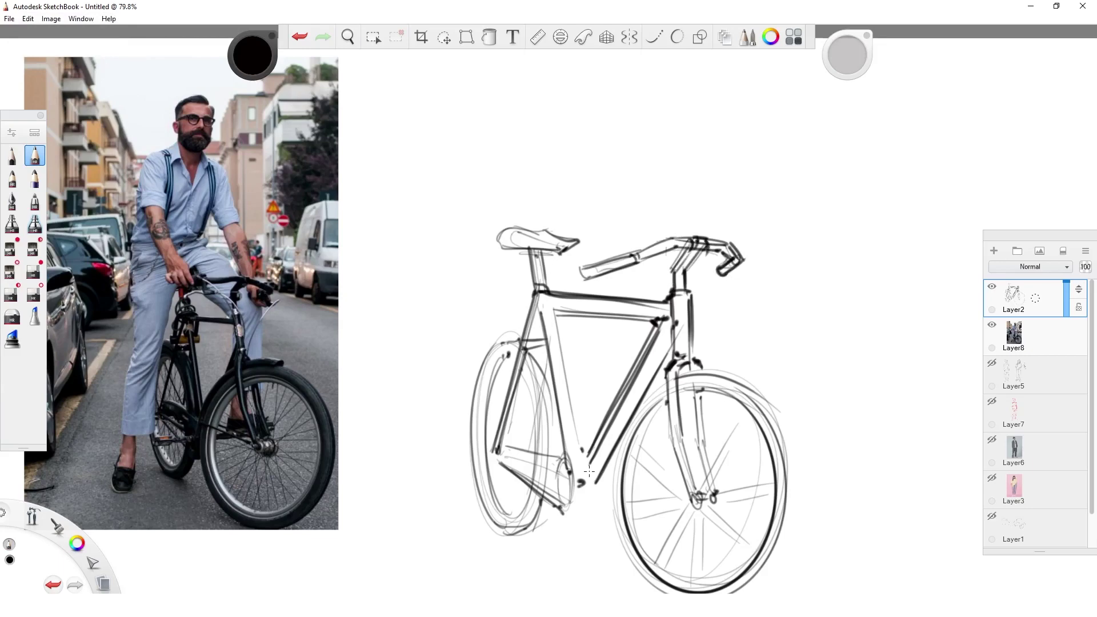
{"action": "left_click_drag", "start_coordinate": [581, 450], "coordinate": [558, 315]}
{"action": "left_click_drag", "start_coordinate": [558, 471], "coordinate": [567, 515]}
Move the bicycle drawing slightly down beside the photo and lower its layer opacity to 34.
{"action": "key", "text": "space"}
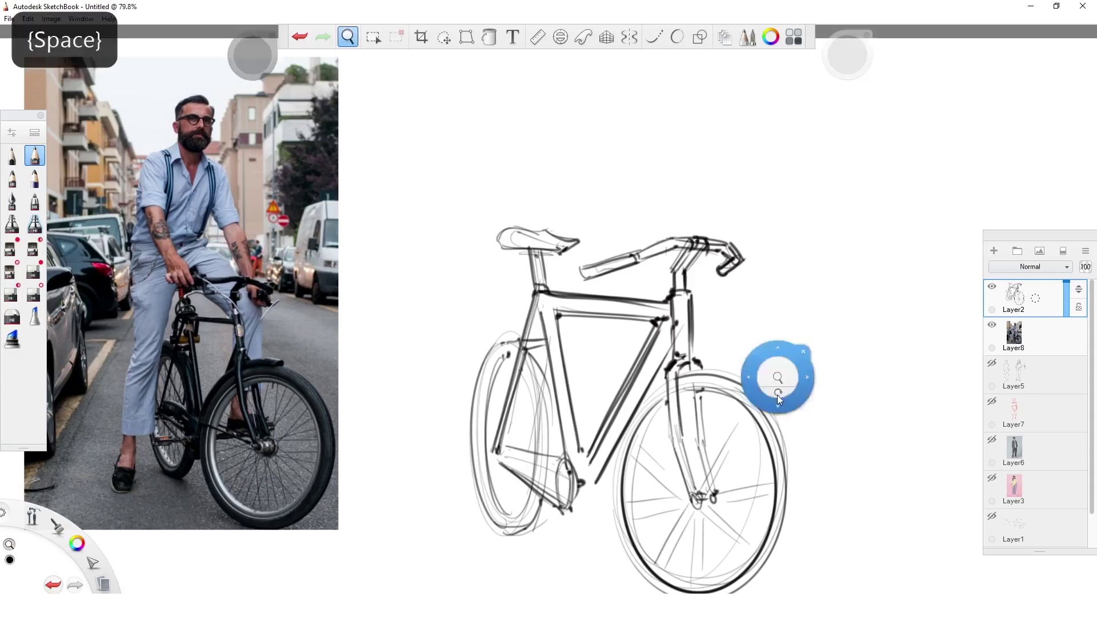
{"action": "left_click_drag", "start_coordinate": [776, 389], "coordinate": [766, 409]}
{"action": "key", "text": "v"}
{"action": "left_click_drag", "start_coordinate": [667, 367], "coordinate": [701, 399]}
{"action": "left_click", "coordinate": [1067, 305]}
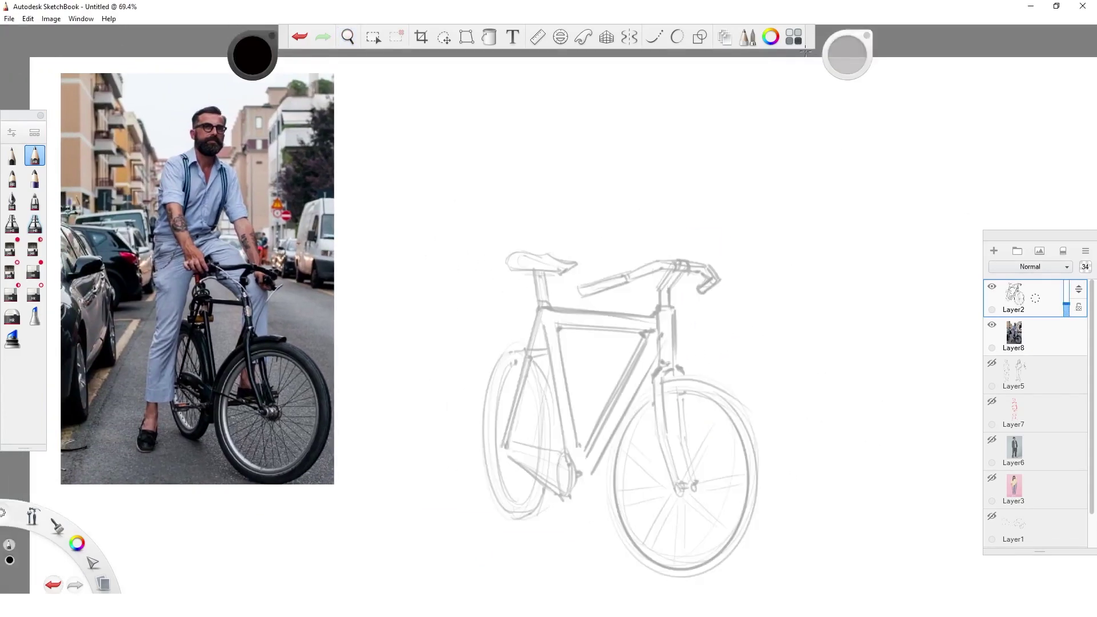
Choose bright red as the drawing colour and add a new layer above the bicycle.
{"action": "left_click", "coordinate": [771, 36]}
{"action": "left_click", "coordinate": [939, 142]}
{"action": "left_click_drag", "start_coordinate": [1035, 298], "coordinate": [1063, 259]}
{"action": "left_click_drag", "start_coordinate": [1034, 298], "coordinate": [1037, 257]}
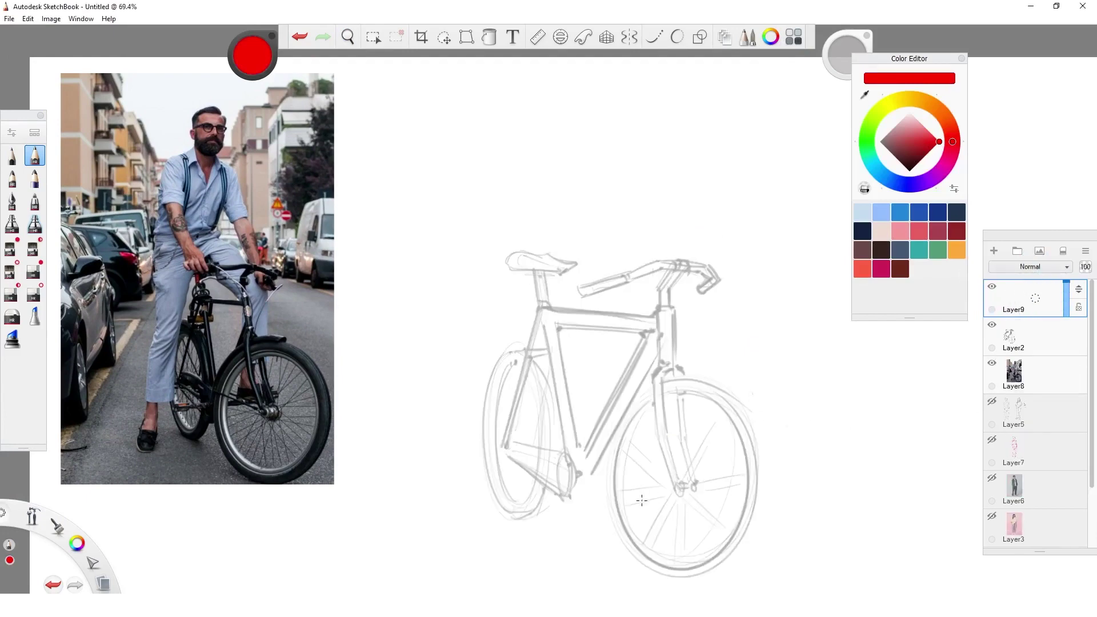
{"action": "key", "text": "ctrl+i"}
Mark the pelvis wedge on the man in the photo and draw it as a red inverted triangle above the saddle.
{"action": "left_click_drag", "start_coordinate": [165, 256], "coordinate": [219, 229]}
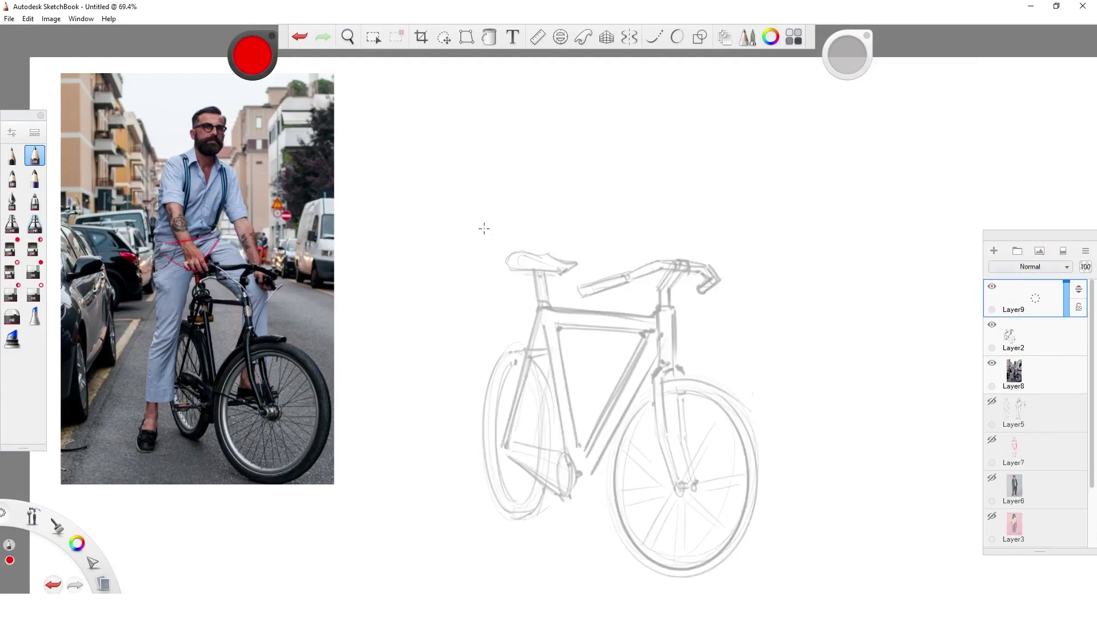
{"action": "left_click_drag", "start_coordinate": [573, 221], "coordinate": [540, 262]}
{"action": "mouse_move", "coordinate": [586, 213]}
{"action": "left_mouse_down"}
{"action": "mouse_move", "coordinate": [501, 225]}
{"action": "mouse_move", "coordinate": [538, 261]}
{"action": "left_mouse_up"}
{"action": "left_click_drag", "start_coordinate": [492, 229], "coordinate": [534, 262]}
{"action": "left_click_drag", "start_coordinate": [576, 220], "coordinate": [543, 263]}
{"action": "left_click_drag", "start_coordinate": [498, 232], "coordinate": [538, 223]}
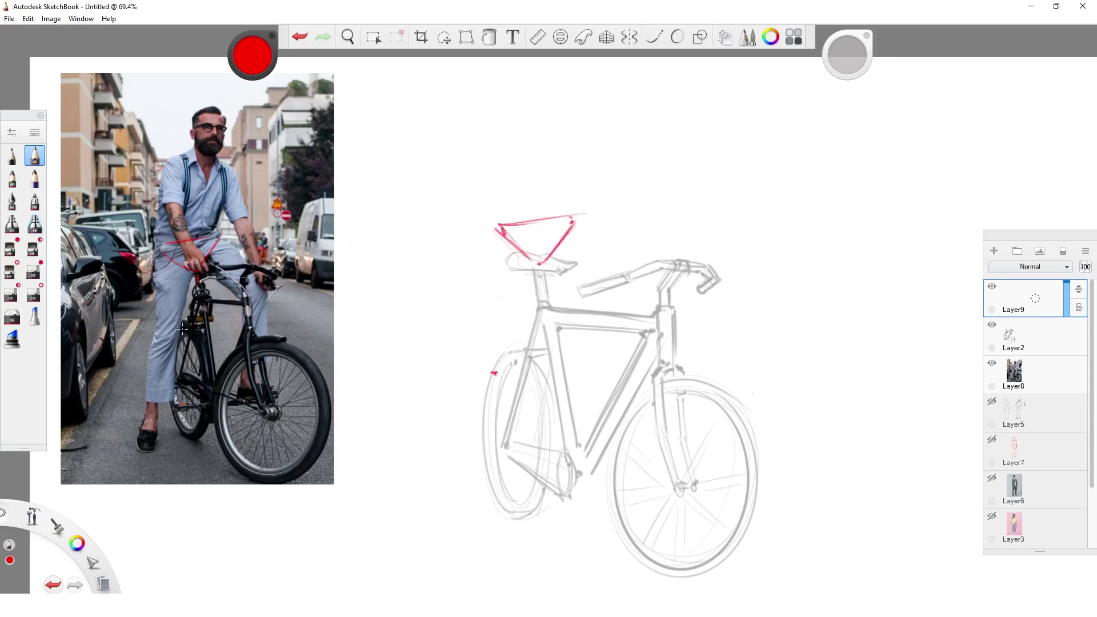
Build the standing leg beside the rear wheel from a tapered thigh, knee ball, shin cylinder, ankle ball and block foot.
{"action": "mouse_move", "coordinate": [488, 255]}
{"action": "left_mouse_down"}
{"action": "mouse_move", "coordinate": [515, 272]}
{"action": "mouse_move", "coordinate": [523, 261]}
{"action": "mouse_move", "coordinate": [503, 362]}
{"action": "left_mouse_up"}
{"action": "left_click_drag", "start_coordinate": [524, 264], "coordinate": [506, 364]}
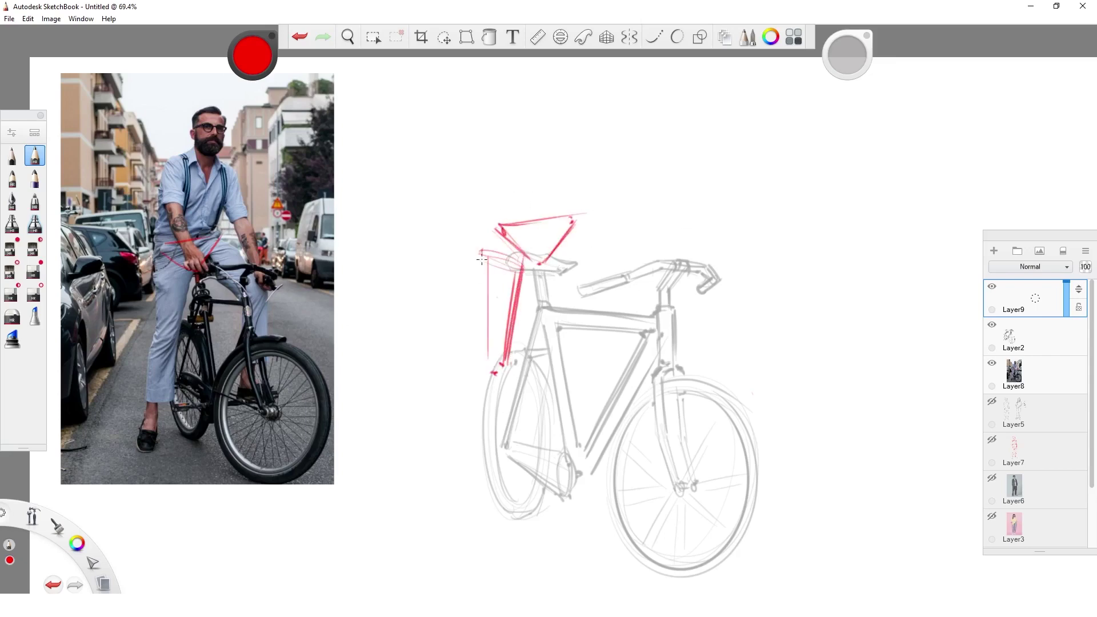
{"action": "left_click_drag", "start_coordinate": [479, 250], "coordinate": [486, 359]}
{"action": "mouse_move", "coordinate": [503, 364]}
{"action": "left_mouse_down"}
{"action": "mouse_move", "coordinate": [485, 355]}
{"action": "mouse_move", "coordinate": [505, 365]}
{"action": "mouse_move", "coordinate": [479, 453]}
{"action": "mouse_move", "coordinate": [486, 439]}
{"action": "mouse_move", "coordinate": [469, 452]}
{"action": "mouse_move", "coordinate": [482, 450]}
{"action": "left_mouse_up"}
{"action": "left_click_drag", "start_coordinate": [470, 462], "coordinate": [461, 512]}
{"action": "left_click_drag", "start_coordinate": [459, 512], "coordinate": [478, 520]}
{"action": "left_click_drag", "start_coordinate": [480, 460], "coordinate": [477, 519]}
{"action": "left_click_drag", "start_coordinate": [488, 361], "coordinate": [460, 520]}
{"action": "left_click_drag", "start_coordinate": [471, 463], "coordinate": [485, 454]}
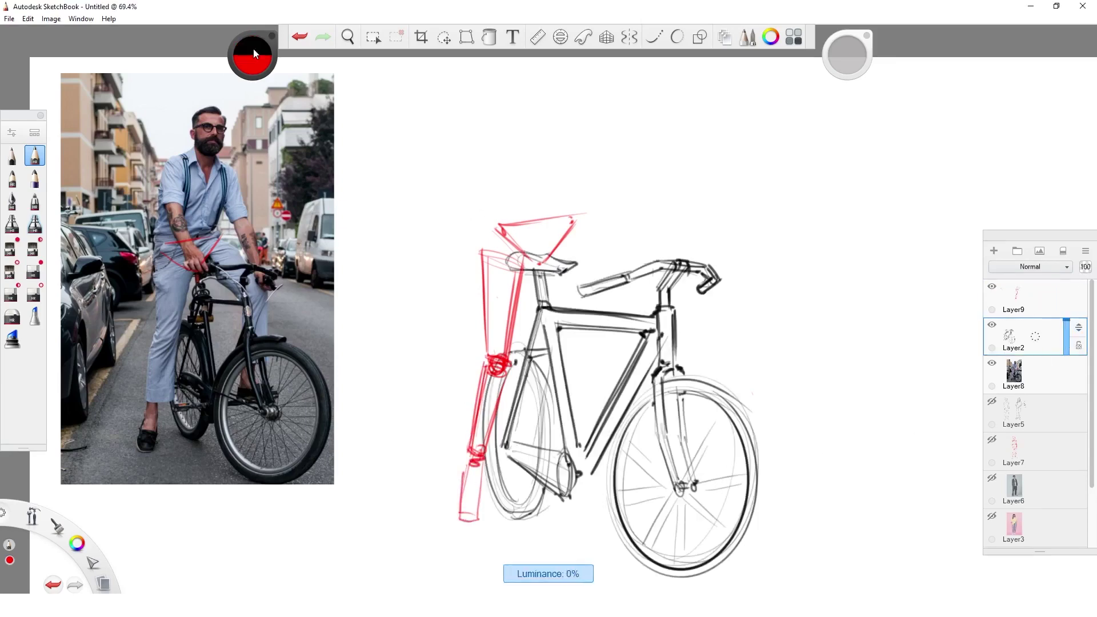
Draw both pedals and their cranks in black on the bicycle layer, fade that layer again and return to the figure layer.
{"action": "left_click_drag", "start_coordinate": [594, 471], "coordinate": [619, 469]}
{"action": "left_click_drag", "start_coordinate": [611, 462], "coordinate": [635, 473]}
{"action": "left_click_drag", "start_coordinate": [635, 473], "coordinate": [650, 467]}
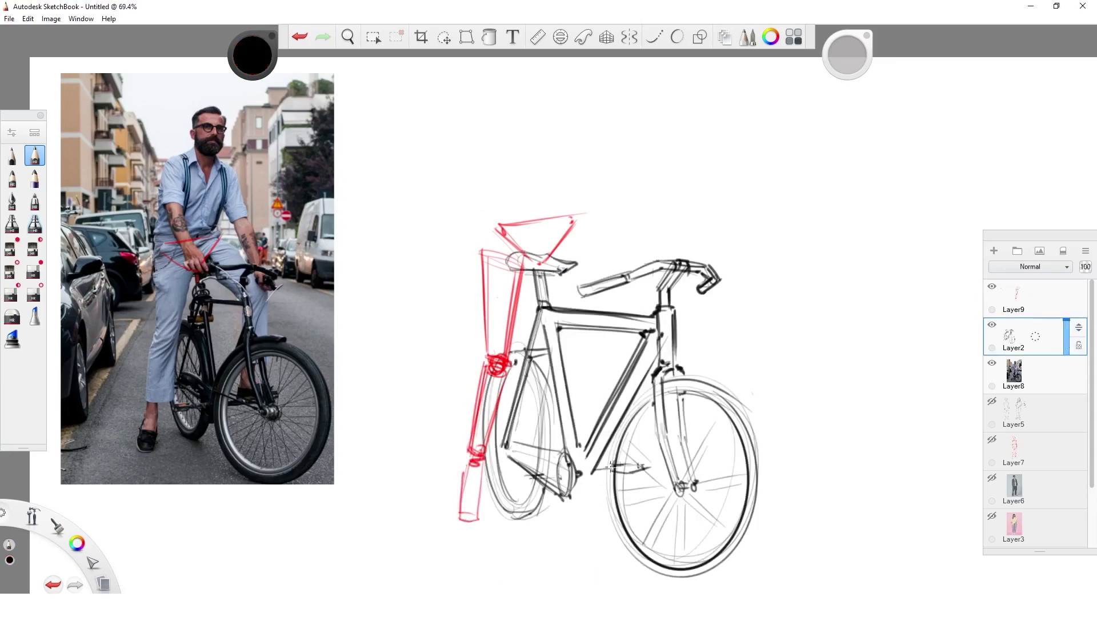
{"action": "left_click_drag", "start_coordinate": [521, 474], "coordinate": [551, 472]}
{"action": "key", "text": "s"}
{"action": "left_click_drag", "start_coordinate": [528, 476], "coordinate": [551, 474]}
{"action": "key", "text": "s"}
{"action": "left_click_drag", "start_coordinate": [550, 475], "coordinate": [576, 474]}
{"action": "left_click_drag", "start_coordinate": [594, 473], "coordinate": [642, 461]}
{"action": "left_click_drag", "start_coordinate": [611, 472], "coordinate": [647, 460]}
{"action": "left_click", "coordinate": [1066, 345]}
{"action": "left_click", "coordinate": [1035, 298]}
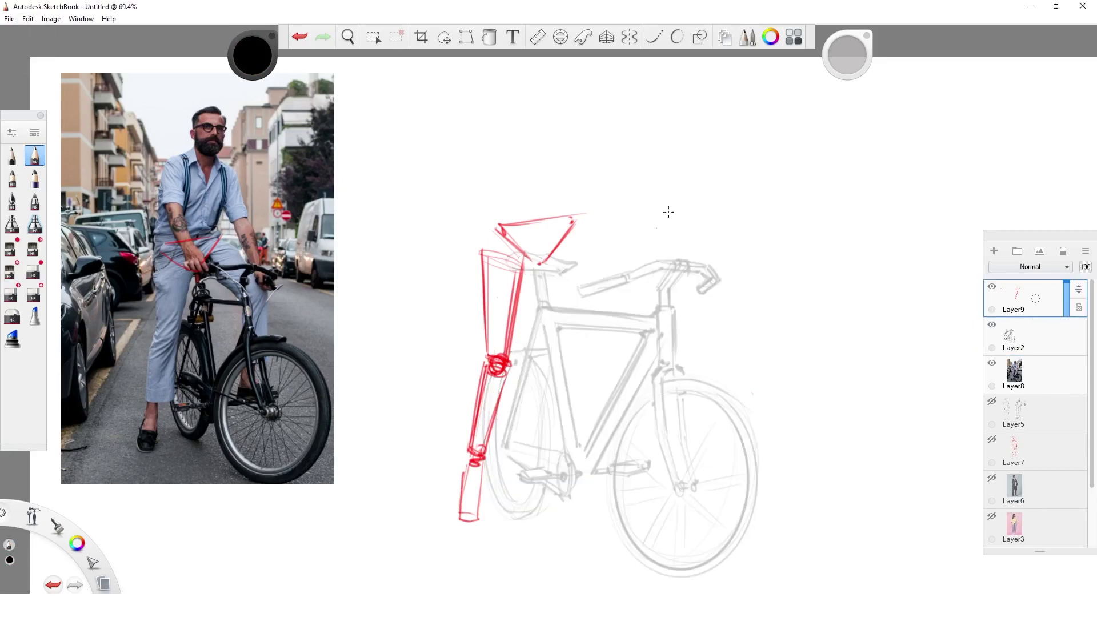
Add ball hip joints in red and a tapered cylinder thigh for the raised leg, reaching forward to the handlebar stem.
{"action": "key", "text": "c"}
{"action": "left_click_drag", "start_coordinate": [924, 143], "coordinate": [981, 150]}
{"action": "left_click_drag", "start_coordinate": [505, 231], "coordinate": [497, 237]}
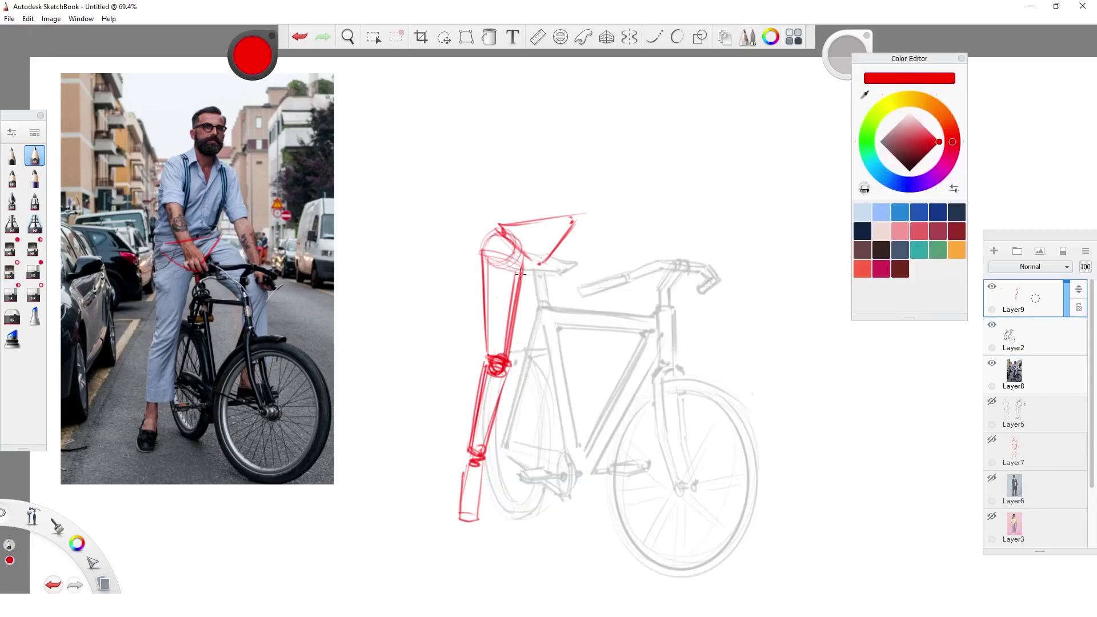
{"action": "mouse_move", "coordinate": [566, 228]}
{"action": "left_mouse_down"}
{"action": "mouse_move", "coordinate": [557, 231]}
{"action": "mouse_move", "coordinate": [639, 307]}
{"action": "mouse_move", "coordinate": [639, 280]}
{"action": "mouse_move", "coordinate": [645, 292]}
{"action": "mouse_move", "coordinate": [571, 239]}
{"action": "left_mouse_up"}
{"action": "left_click_drag", "start_coordinate": [652, 286], "coordinate": [644, 297]}
{"action": "left_click_drag", "start_coordinate": [582, 229], "coordinate": [654, 289]}
{"action": "left_click_drag", "start_coordinate": [561, 263], "coordinate": [635, 305]}
{"action": "left_click_drag", "start_coordinate": [564, 231], "coordinate": [540, 243]}
{"action": "left_click_drag", "start_coordinate": [591, 260], "coordinate": [613, 274]}
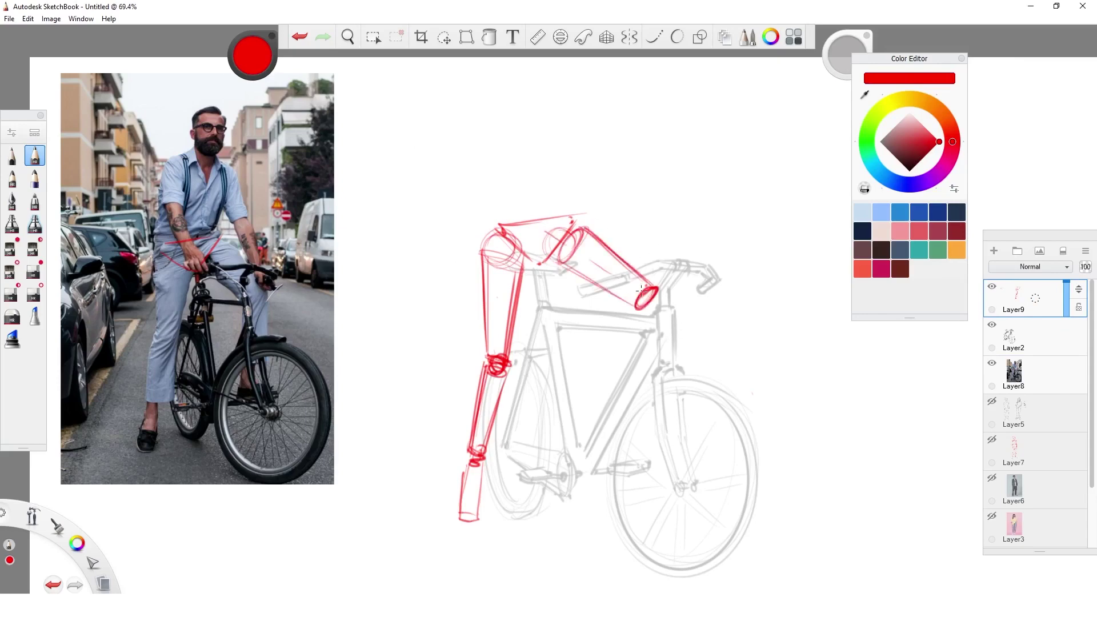
Draw the raised leg's tapered shin below the knee, an ankle ball and a wedge foot resting on the front pedal.
{"action": "left_click_drag", "start_coordinate": [657, 303], "coordinate": [627, 429]}
{"action": "left_click_drag", "start_coordinate": [663, 323], "coordinate": [640, 431]}
{"action": "left_click_drag", "start_coordinate": [631, 319], "coordinate": [661, 321]}
{"action": "left_click_drag", "start_coordinate": [625, 429], "coordinate": [640, 427]}
{"action": "left_click_drag", "start_coordinate": [657, 342], "coordinate": [648, 411]}
{"action": "mouse_move", "coordinate": [626, 440]}
{"action": "left_mouse_down"}
{"action": "mouse_move", "coordinate": [616, 465]}
{"action": "mouse_move", "coordinate": [666, 472]}
{"action": "left_mouse_up"}
{"action": "mouse_move", "coordinate": [633, 448]}
{"action": "left_mouse_down"}
{"action": "mouse_move", "coordinate": [648, 460]}
{"action": "mouse_move", "coordinate": [639, 445]}
{"action": "left_mouse_up"}
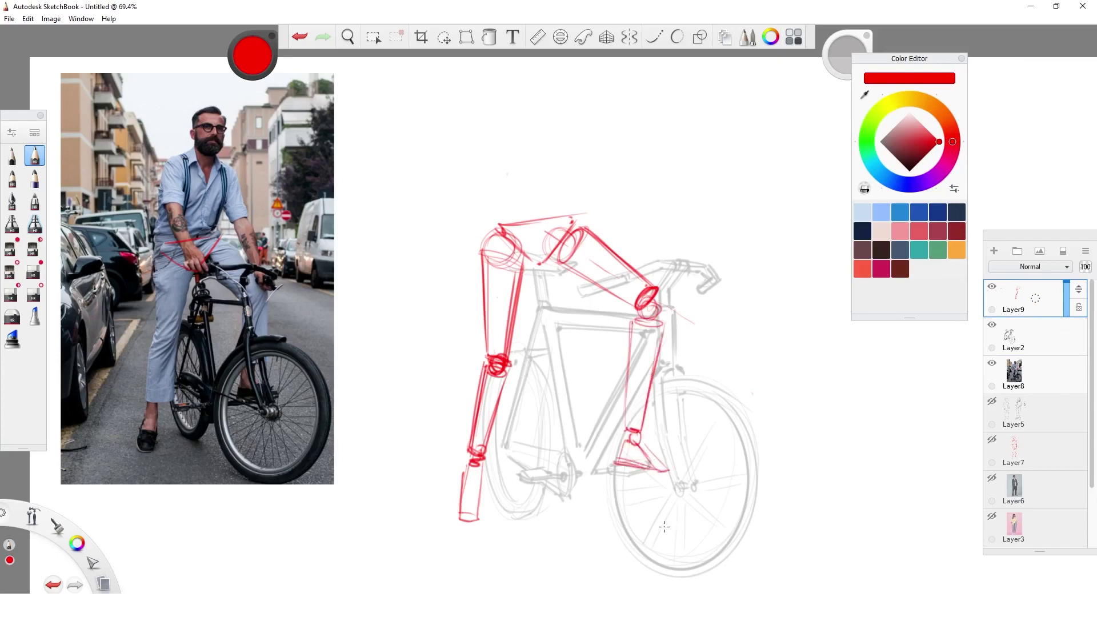
Block in the torso as a tall, slightly tilted box from the waist line up to the shoulder line.
{"action": "left_click_drag", "start_coordinate": [497, 226], "coordinate": [606, 223]}
{"action": "mouse_move", "coordinate": [490, 215]}
{"action": "left_mouse_down"}
{"action": "mouse_move", "coordinate": [509, 91]}
{"action": "mouse_move", "coordinate": [503, 200]}
{"action": "left_mouse_up"}
{"action": "left_click_drag", "start_coordinate": [489, 210], "coordinate": [506, 216]}
{"action": "left_click_drag", "start_coordinate": [577, 218], "coordinate": [597, 135]}
{"action": "left_click_drag", "start_coordinate": [598, 113], "coordinate": [600, 120]}
{"action": "left_click_drag", "start_coordinate": [524, 101], "coordinate": [614, 113]}
{"action": "mouse_move", "coordinate": [507, 95]}
{"action": "left_mouse_down"}
{"action": "mouse_move", "coordinate": [535, 102]}
{"action": "mouse_move", "coordinate": [502, 212]}
{"action": "left_mouse_up"}
{"action": "mouse_move", "coordinate": [490, 213]}
{"action": "left_mouse_down"}
{"action": "mouse_move", "coordinate": [511, 92]}
{"action": "mouse_move", "coordinate": [614, 114]}
{"action": "left_mouse_up"}
{"action": "mouse_move", "coordinate": [531, 103]}
{"action": "left_mouse_down"}
{"action": "mouse_move", "coordinate": [599, 114]}
{"action": "mouse_move", "coordinate": [583, 100]}
{"action": "left_mouse_up"}
{"action": "mouse_move", "coordinate": [608, 114]}
{"action": "left_mouse_down"}
{"action": "mouse_move", "coordinate": [578, 217]}
{"action": "mouse_move", "coordinate": [507, 218]}
{"action": "left_mouse_up"}
Select the figure and bicycle layers together and move both drawings on the canvas.
{"action": "left_click", "coordinate": [1037, 342]}
{"action": "key", "text": "v"}
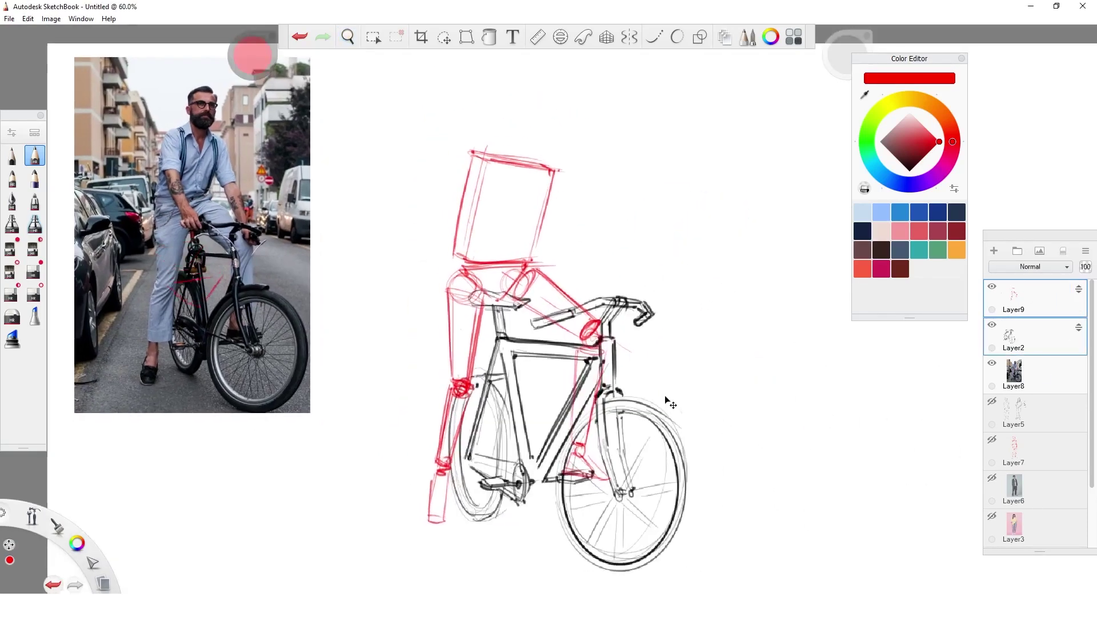
Construct the arm above the standing leg from a shoulder ball, upper arm, elbow ball, forearm and block hand on the near grip.
{"action": "mouse_move", "coordinate": [480, 171]}
{"action": "left_mouse_down"}
{"action": "mouse_move", "coordinate": [466, 188]}
{"action": "mouse_move", "coordinate": [473, 170]}
{"action": "mouse_move", "coordinate": [477, 247]}
{"action": "left_mouse_up"}
{"action": "mouse_move", "coordinate": [487, 193]}
{"action": "left_mouse_down"}
{"action": "mouse_move", "coordinate": [492, 251]}
{"action": "mouse_move", "coordinate": [491, 193]}
{"action": "left_mouse_up"}
{"action": "left_click_drag", "start_coordinate": [489, 192], "coordinate": [491, 242]}
{"action": "left_click_drag", "start_coordinate": [464, 200], "coordinate": [479, 245]}
{"action": "mouse_move", "coordinate": [483, 250]}
{"action": "left_mouse_down"}
{"action": "mouse_move", "coordinate": [495, 249]}
{"action": "mouse_move", "coordinate": [529, 314]}
{"action": "left_mouse_up"}
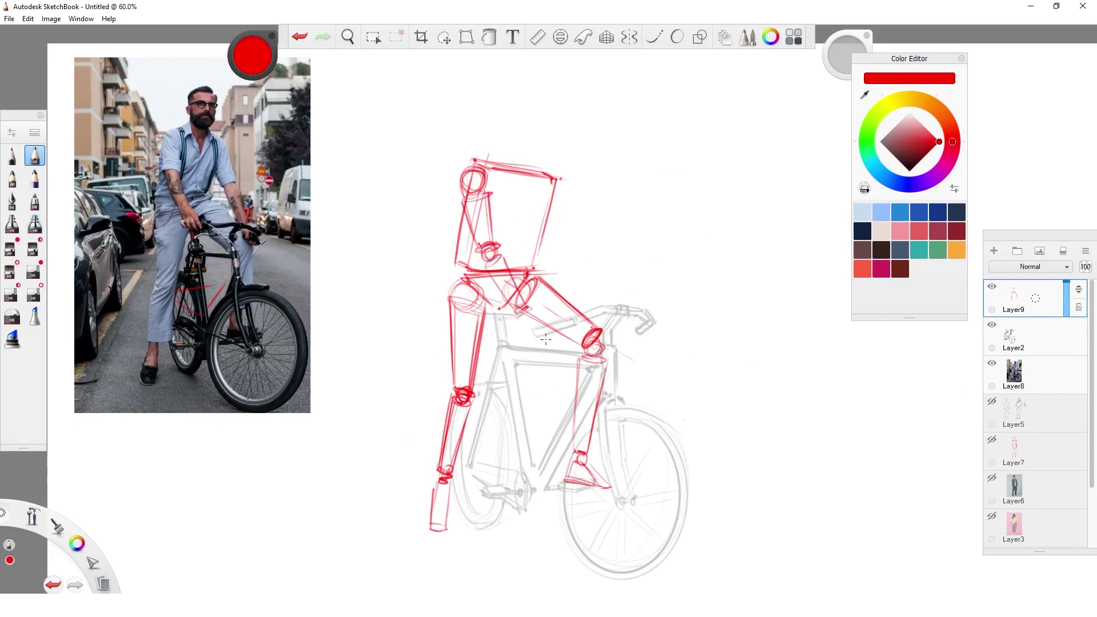
{"action": "mouse_move", "coordinate": [489, 266]}
{"action": "left_mouse_down"}
{"action": "mouse_move", "coordinate": [528, 307]}
{"action": "mouse_move", "coordinate": [555, 311]}
{"action": "mouse_move", "coordinate": [558, 338]}
{"action": "left_mouse_up"}
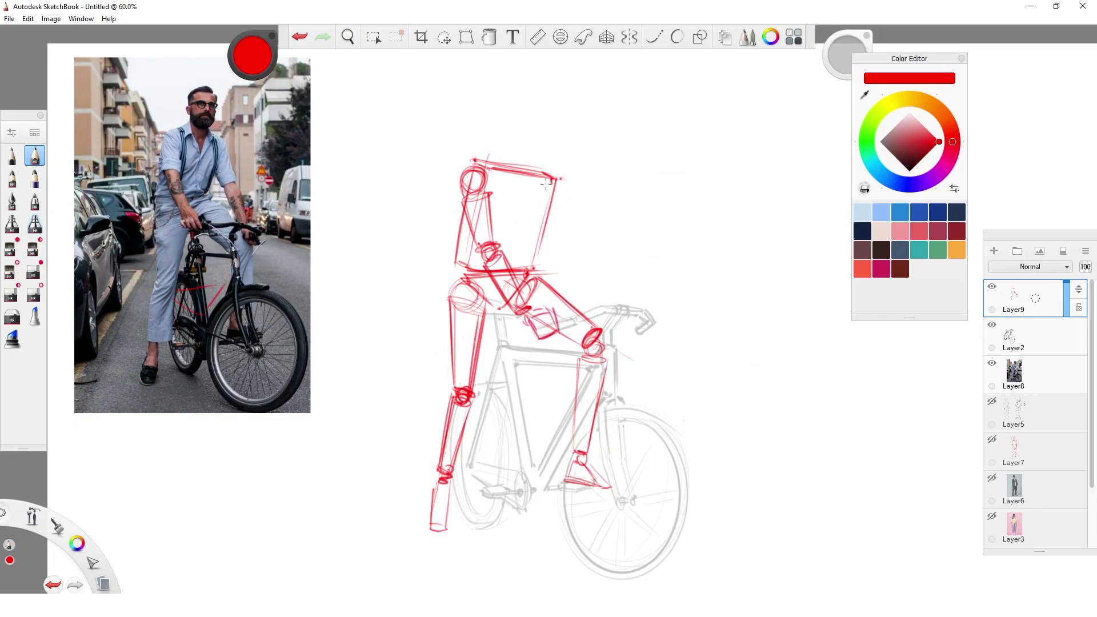
Construct the far arm from a shoulder ball, upper arm, elbow and forearm, ending in a block hand on the far handlebar grip.
{"action": "mouse_move", "coordinate": [546, 184]}
{"action": "left_mouse_down"}
{"action": "mouse_move", "coordinate": [565, 188]}
{"action": "mouse_move", "coordinate": [540, 194]}
{"action": "mouse_move", "coordinate": [540, 263]}
{"action": "left_mouse_up"}
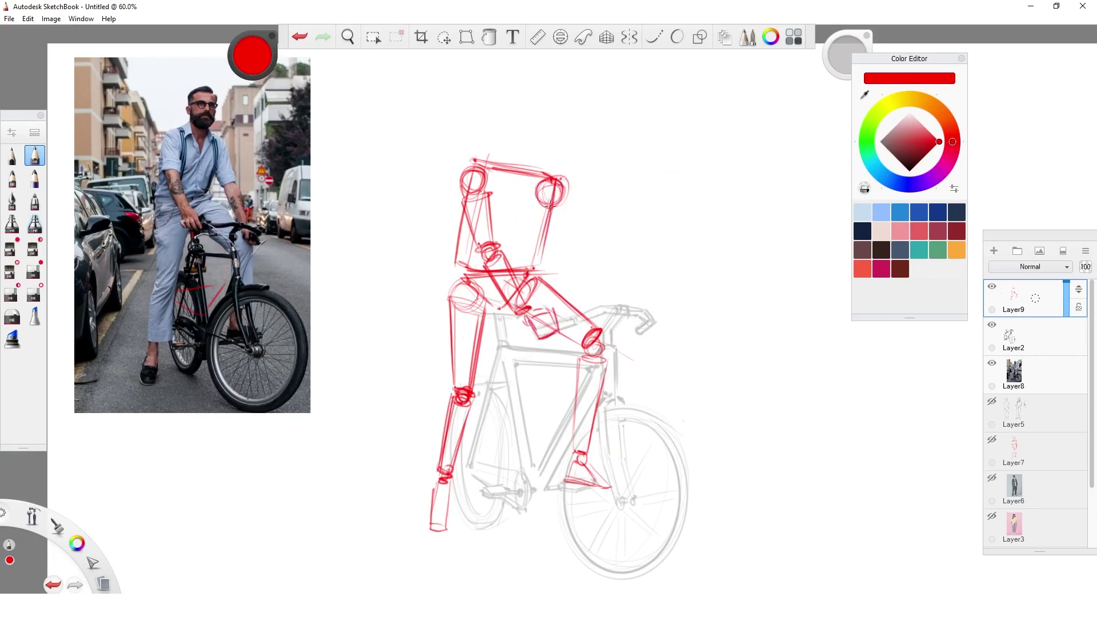
{"action": "mouse_move", "coordinate": [565, 193]}
{"action": "left_mouse_down"}
{"action": "mouse_move", "coordinate": [578, 257]}
{"action": "mouse_move", "coordinate": [594, 259]}
{"action": "mouse_move", "coordinate": [590, 245]}
{"action": "mouse_move", "coordinate": [610, 308]}
{"action": "left_mouse_up"}
{"action": "mouse_move", "coordinate": [598, 261]}
{"action": "left_mouse_down"}
{"action": "mouse_move", "coordinate": [619, 304]}
{"action": "mouse_move", "coordinate": [600, 261]}
{"action": "left_mouse_up"}
{"action": "mouse_move", "coordinate": [617, 311]}
{"action": "left_mouse_down"}
{"action": "mouse_move", "coordinate": [630, 309]}
{"action": "mouse_move", "coordinate": [627, 319]}
{"action": "left_mouse_up"}
{"action": "left_click_drag", "start_coordinate": [628, 326], "coordinate": [639, 330]}
{"action": "left_click_drag", "start_coordinate": [634, 316], "coordinate": [656, 322]}
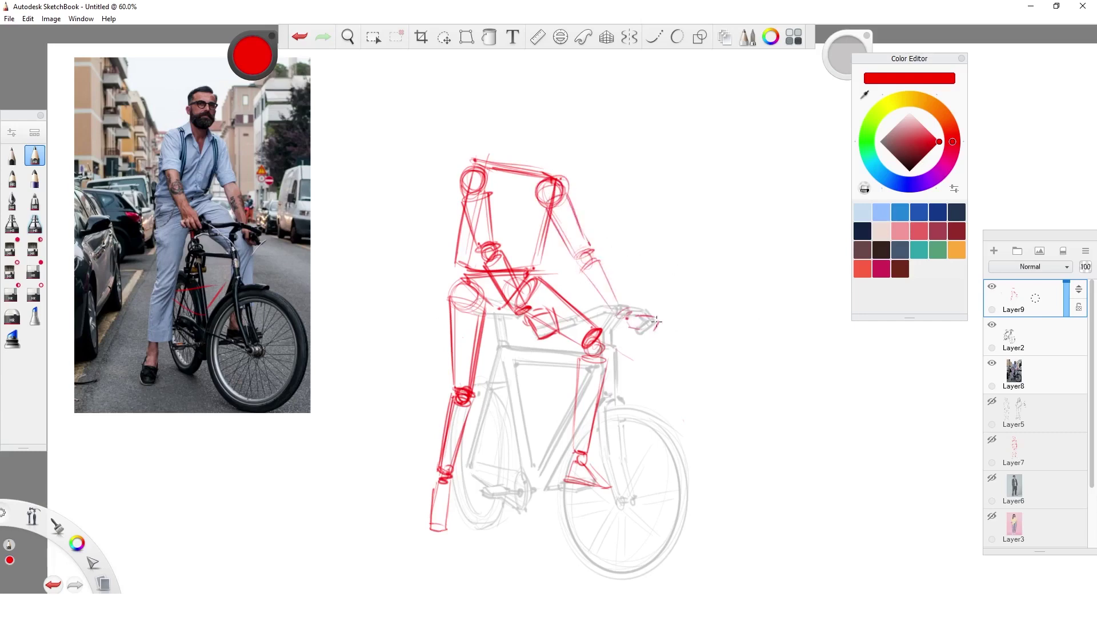
Sketch the short neck and its curved base above the middle of the shoulder line.
{"action": "left_click_drag", "start_coordinate": [490, 154], "coordinate": [522, 166]}
{"action": "left_click_drag", "start_coordinate": [511, 152], "coordinate": [530, 187]}
{"action": "left_click_drag", "start_coordinate": [516, 149], "coordinate": [504, 165]}
{"action": "left_click_drag", "start_coordinate": [536, 153], "coordinate": [531, 165]}
Block in the head as an upright box above the neck, with a vertical line marking its front edge.
{"action": "left_click_drag", "start_coordinate": [554, 90], "coordinate": [549, 154]}
{"action": "left_click_drag", "start_coordinate": [523, 154], "coordinate": [545, 152]}
{"action": "left_click_drag", "start_coordinate": [551, 91], "coordinate": [545, 157]}
{"action": "mouse_move", "coordinate": [511, 89]}
{"action": "left_mouse_down"}
{"action": "mouse_move", "coordinate": [528, 87]}
{"action": "mouse_move", "coordinate": [510, 137]}
{"action": "left_mouse_up"}
{"action": "left_click_drag", "start_coordinate": [526, 94], "coordinate": [527, 153]}
{"action": "mouse_move", "coordinate": [510, 90]}
{"action": "left_mouse_down"}
{"action": "mouse_move", "coordinate": [554, 91]}
{"action": "mouse_move", "coordinate": [549, 159]}
{"action": "mouse_move", "coordinate": [509, 150]}
{"action": "left_mouse_up"}
{"action": "mouse_move", "coordinate": [526, 91]}
{"action": "left_mouse_down"}
{"action": "mouse_move", "coordinate": [526, 145]}
{"action": "mouse_move", "coordinate": [544, 154]}
{"action": "left_mouse_up"}
Strengthen the raised shin and standing thigh edges, and add an ear to the side of the head box.
{"action": "left_click_drag", "start_coordinate": [585, 361], "coordinate": [575, 439]}
{"action": "mouse_move", "coordinate": [603, 366]}
{"action": "left_mouse_down"}
{"action": "mouse_move", "coordinate": [589, 451]}
{"action": "mouse_move", "coordinate": [600, 356]}
{"action": "left_mouse_up"}
{"action": "left_click_drag", "start_coordinate": [451, 352], "coordinate": [459, 289]}
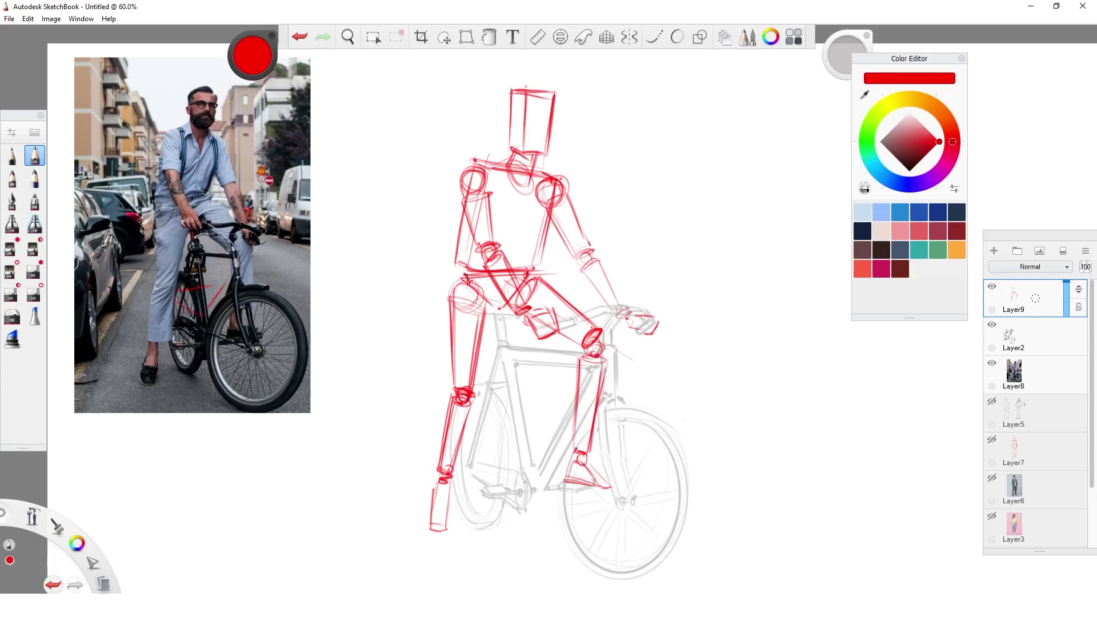
{"action": "left_click_drag", "start_coordinate": [511, 114], "coordinate": [510, 132]}
Fade the red figure layer, hide the bicycle layer and set up a new layer with black for the clean outline.
{"action": "left_click", "coordinate": [1067, 311]}
{"action": "left_click_drag", "start_coordinate": [256, 49], "coordinate": [256, 114]}
{"action": "left_click", "coordinate": [991, 324]}
{"action": "left_click_drag", "start_coordinate": [1033, 299], "coordinate": [1037, 250]}
{"action": "key", "text": "space"}
{"action": "mouse_move", "coordinate": [667, 222]}
{"action": "left_mouse_down"}
{"action": "mouse_move", "coordinate": [617, 365]}
{"action": "mouse_move", "coordinate": [616, 355]}
{"action": "left_mouse_up"}
Outline the standing leg's trouser in black from hip to hem, with the crotch line, a knee break and a closed cuff.
{"action": "left_click_drag", "start_coordinate": [424, 382], "coordinate": [425, 263]}
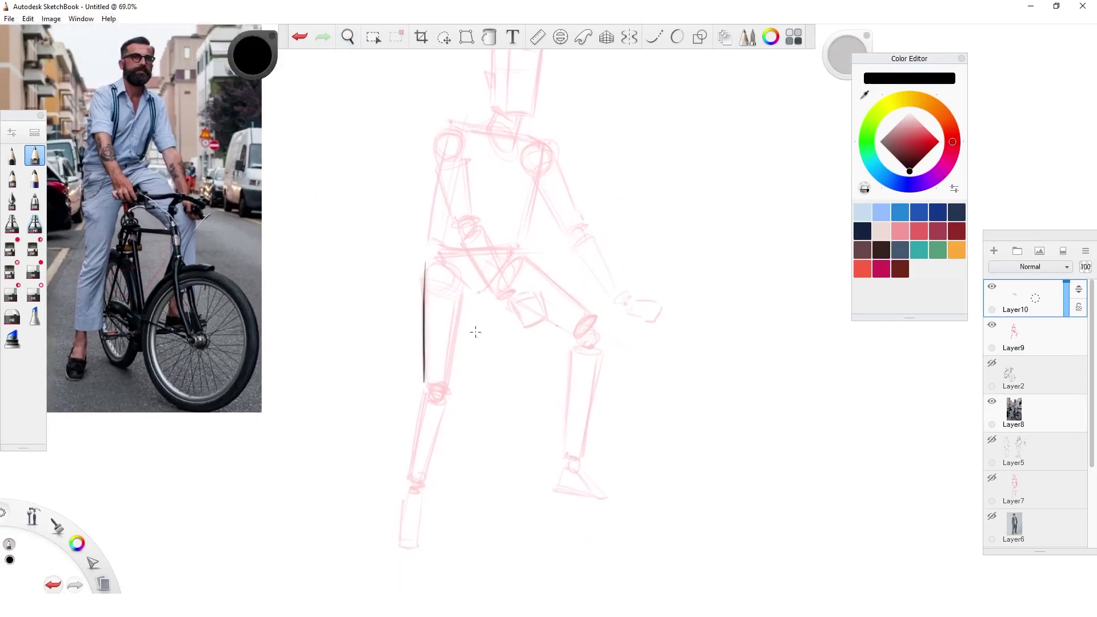
{"action": "mouse_move", "coordinate": [455, 390]}
{"action": "left_mouse_down"}
{"action": "mouse_move", "coordinate": [474, 287]}
{"action": "mouse_move", "coordinate": [501, 280]}
{"action": "mouse_move", "coordinate": [474, 299]}
{"action": "left_mouse_up"}
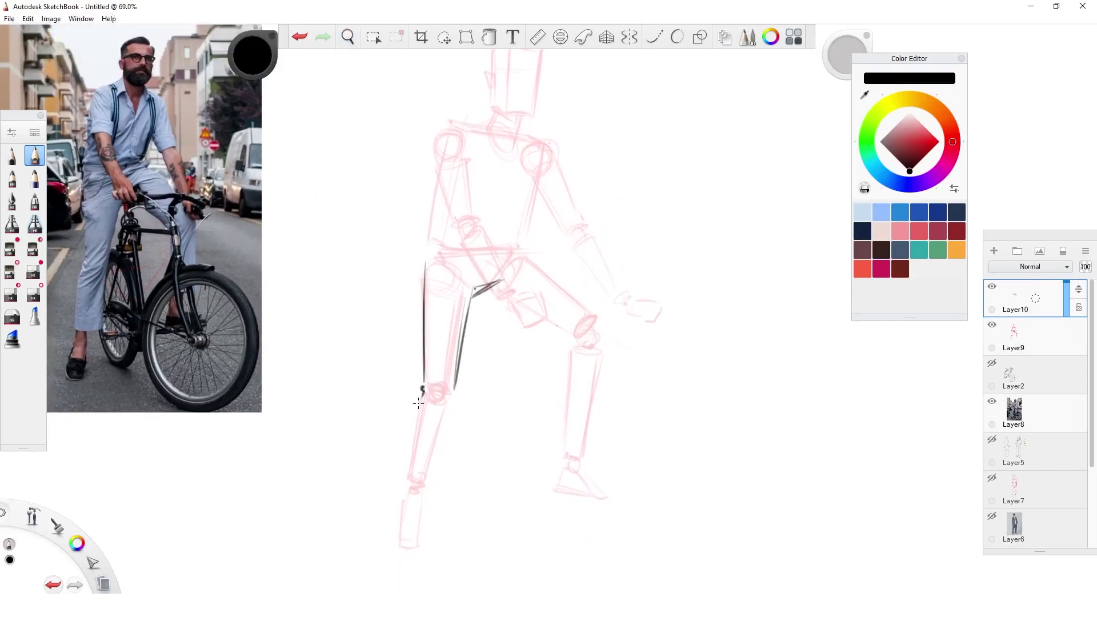
{"action": "left_click_drag", "start_coordinate": [418, 403], "coordinate": [407, 484]}
{"action": "mouse_move", "coordinate": [406, 484]}
{"action": "left_mouse_down"}
{"action": "mouse_move", "coordinate": [433, 490]}
{"action": "mouse_move", "coordinate": [449, 479]}
{"action": "left_mouse_up"}
{"action": "mouse_move", "coordinate": [453, 393]}
{"action": "left_mouse_down"}
{"action": "mouse_move", "coordinate": [441, 484]}
{"action": "mouse_move", "coordinate": [445, 467]}
{"action": "left_mouse_up"}
{"action": "left_click_drag", "start_coordinate": [406, 485], "coordinate": [440, 487]}
{"action": "left_click_drag", "start_coordinate": [448, 400], "coordinate": [426, 461]}
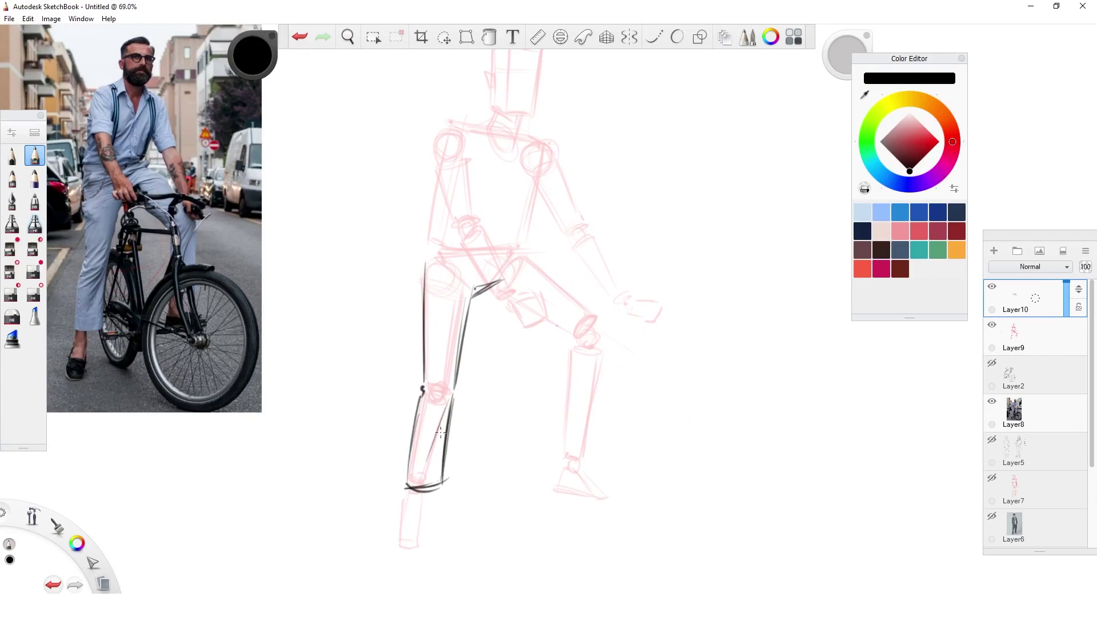
Draw the trouser waistband as curved lines across the hips and join it to the outer side of the leg.
{"action": "left_click", "coordinate": [430, 244]}
{"action": "mouse_move", "coordinate": [424, 268]}
{"action": "left_mouse_down"}
{"action": "mouse_move", "coordinate": [430, 244]}
{"action": "mouse_move", "coordinate": [522, 246]}
{"action": "left_mouse_up"}
{"action": "left_click_drag", "start_coordinate": [521, 245], "coordinate": [521, 250]}
{"action": "left_click_drag", "start_coordinate": [431, 244], "coordinate": [521, 246]}
{"action": "left_click", "coordinate": [308, 37]}
{"action": "key", "text": "s"}
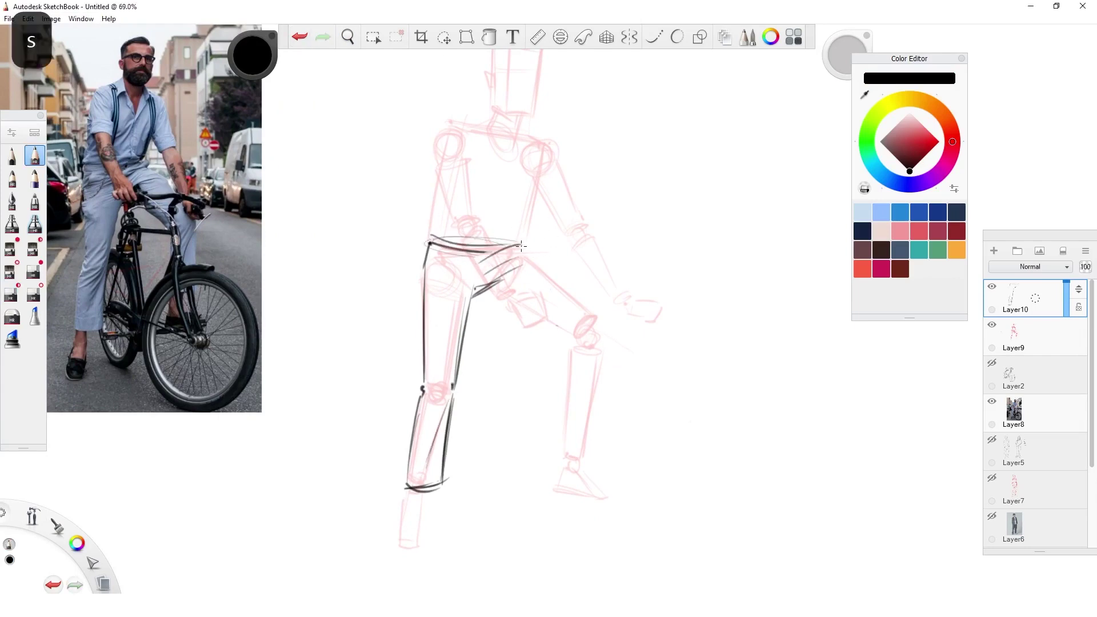
Outline the raised leg's trouser along the thigh, over the bent knee and down the shin to a closed hem.
{"action": "left_click_drag", "start_coordinate": [506, 296], "coordinate": [583, 341]}
{"action": "mouse_move", "coordinate": [527, 249]}
{"action": "left_mouse_down"}
{"action": "mouse_move", "coordinate": [594, 315]}
{"action": "mouse_move", "coordinate": [574, 351]}
{"action": "mouse_move", "coordinate": [606, 441]}
{"action": "left_mouse_up"}
{"action": "key", "text": "s"}
{"action": "left_click_drag", "start_coordinate": [601, 336], "coordinate": [604, 442]}
{"action": "left_click_drag", "start_coordinate": [603, 343], "coordinate": [605, 444]}
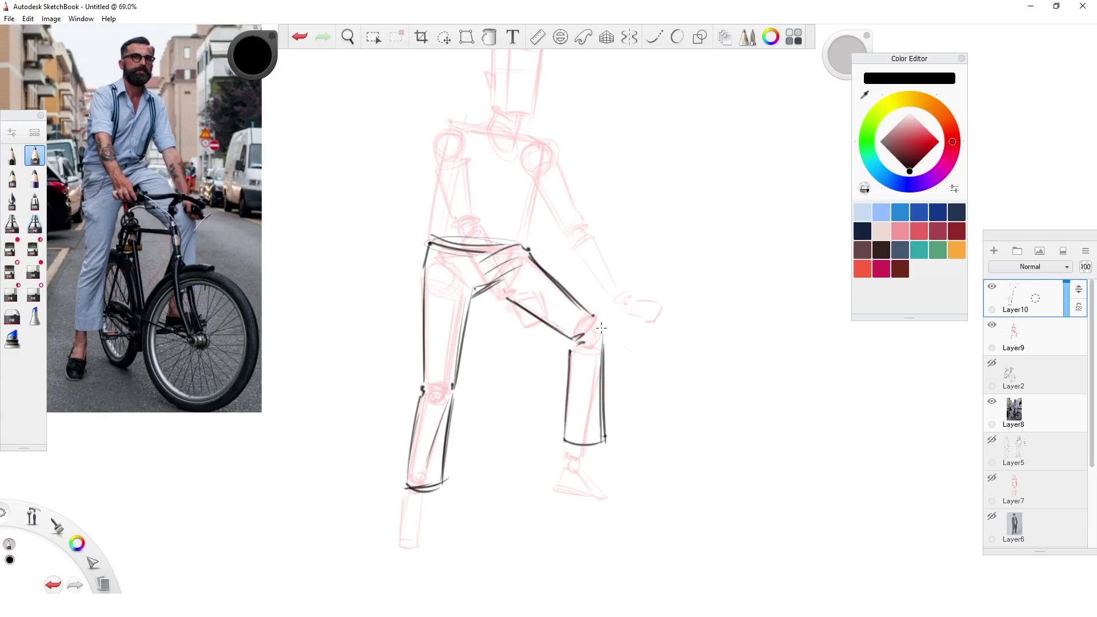
{"action": "left_click_drag", "start_coordinate": [560, 290], "coordinate": [603, 328]}
Draw the standing foot's ankle and loafer below the hem, and strengthen that trouser leg's edges.
{"action": "left_click_drag", "start_coordinate": [494, 289], "coordinate": [521, 307]}
{"action": "mouse_move", "coordinate": [423, 495]}
{"action": "left_mouse_down"}
{"action": "mouse_move", "coordinate": [411, 501]}
{"action": "mouse_move", "coordinate": [400, 557]}
{"action": "mouse_move", "coordinate": [421, 515]}
{"action": "mouse_move", "coordinate": [397, 555]}
{"action": "mouse_move", "coordinate": [421, 501]}
{"action": "mouse_move", "coordinate": [406, 506]}
{"action": "left_mouse_up"}
{"action": "mouse_move", "coordinate": [424, 492]}
{"action": "left_mouse_down"}
{"action": "mouse_move", "coordinate": [425, 502]}
{"action": "mouse_move", "coordinate": [442, 492]}
{"action": "left_mouse_up"}
{"action": "left_click_drag", "start_coordinate": [407, 486], "coordinate": [423, 387]}
{"action": "mouse_move", "coordinate": [453, 393]}
{"action": "left_mouse_down"}
{"action": "mouse_move", "coordinate": [444, 487]}
{"action": "mouse_move", "coordinate": [454, 402]}
{"action": "left_mouse_up"}
{"action": "left_click_drag", "start_coordinate": [474, 286], "coordinate": [455, 384]}
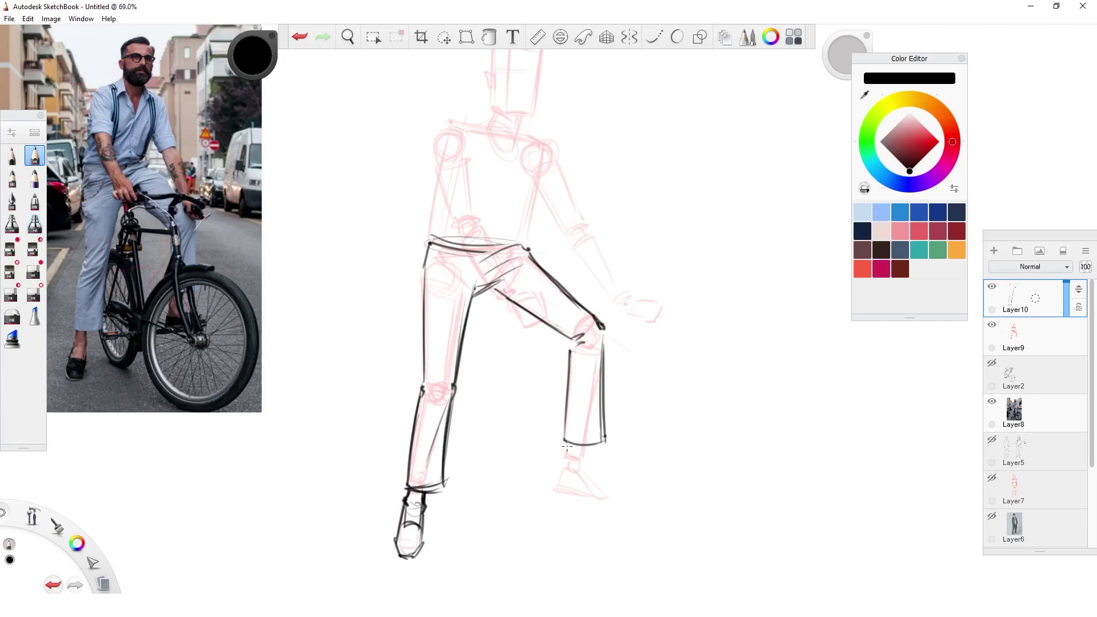
Draw the raised foot's ankle and side-view loafer with its sole and opening over the wedge foot.
{"action": "mouse_move", "coordinate": [567, 444]}
{"action": "left_mouse_down"}
{"action": "mouse_move", "coordinate": [560, 492]}
{"action": "mouse_move", "coordinate": [610, 506]}
{"action": "mouse_move", "coordinate": [580, 463]}
{"action": "left_mouse_up"}
{"action": "mouse_move", "coordinate": [569, 461]}
{"action": "left_mouse_down"}
{"action": "mouse_move", "coordinate": [561, 470]}
{"action": "mouse_move", "coordinate": [600, 495]}
{"action": "left_mouse_up"}
{"action": "left_click_drag", "start_coordinate": [556, 492], "coordinate": [622, 500]}
{"action": "left_click_drag", "start_coordinate": [597, 492], "coordinate": [609, 501]}
{"action": "mouse_move", "coordinate": [562, 467]}
{"action": "left_mouse_down"}
{"action": "mouse_move", "coordinate": [557, 493]}
{"action": "mouse_move", "coordinate": [587, 479]}
{"action": "left_mouse_up"}
{"action": "mouse_move", "coordinate": [590, 480]}
{"action": "left_mouse_down"}
{"action": "mouse_move", "coordinate": [581, 487]}
{"action": "mouse_move", "coordinate": [587, 449]}
{"action": "left_mouse_up"}
{"action": "left_click_drag", "start_coordinate": [568, 445], "coordinate": [564, 463]}
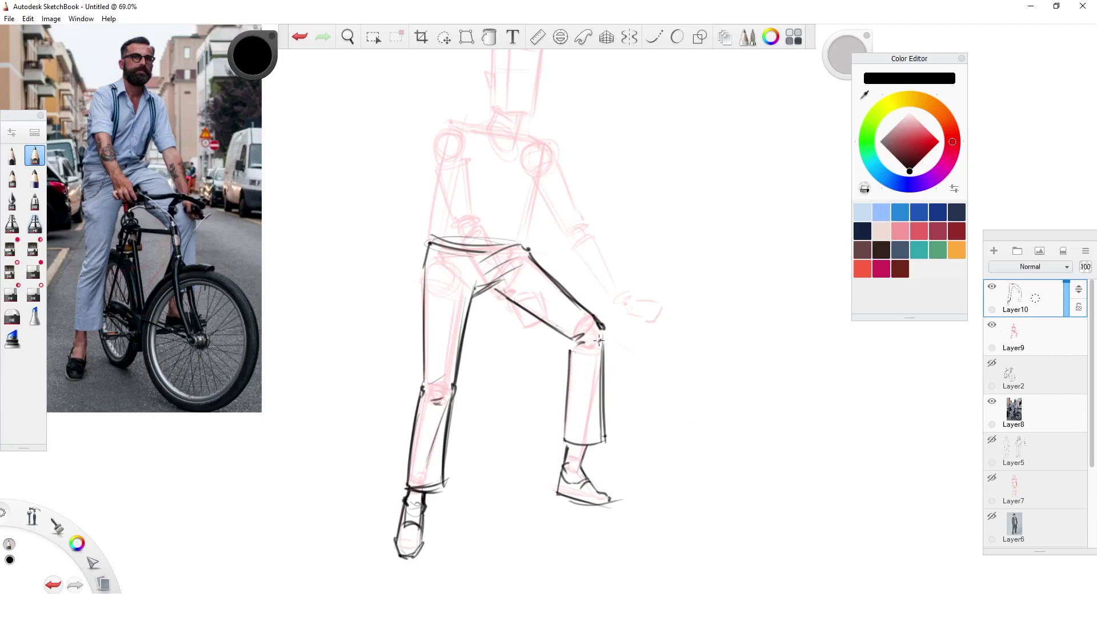
Add folds at the raised knee and outline the shirt's side, near rolled sleeve, shoulders and V-shaped neckline.
{"action": "left_click_drag", "start_coordinate": [599, 342], "coordinate": [584, 379]}
{"action": "mouse_move", "coordinate": [426, 235]}
{"action": "left_mouse_down"}
{"action": "mouse_move", "coordinate": [439, 171]}
{"action": "mouse_move", "coordinate": [433, 142]}
{"action": "left_mouse_up"}
{"action": "left_click_drag", "start_coordinate": [440, 194], "coordinate": [475, 189]}
{"action": "left_click_drag", "start_coordinate": [438, 203], "coordinate": [479, 196]}
{"action": "left_click_drag", "start_coordinate": [466, 156], "coordinate": [474, 187]}
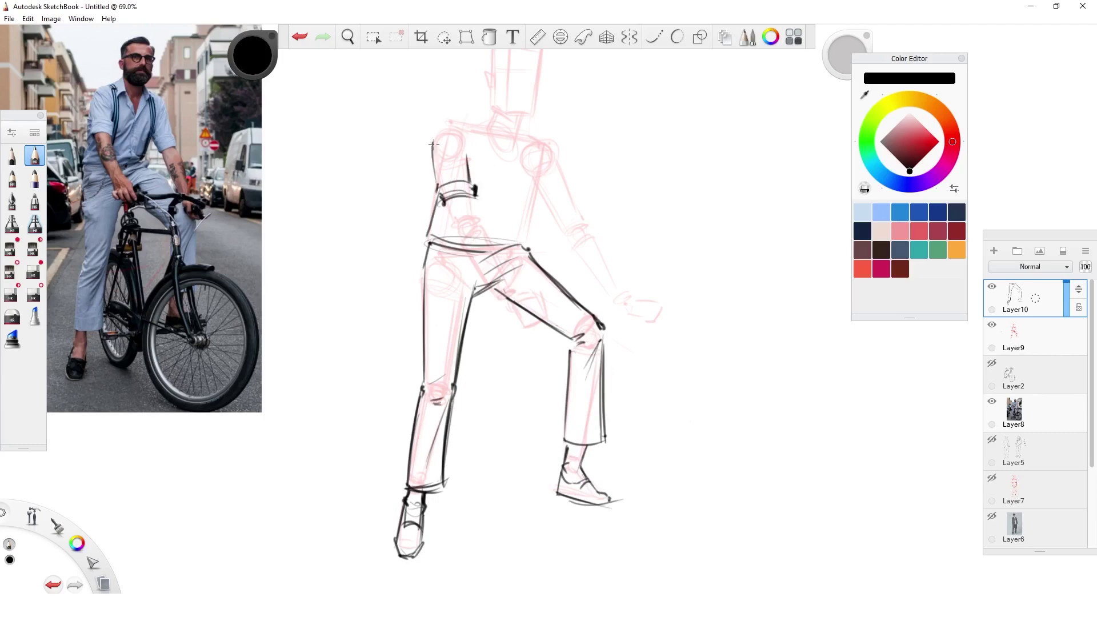
{"action": "mouse_move", "coordinate": [449, 121]}
{"action": "left_mouse_down"}
{"action": "mouse_move", "coordinate": [432, 147]}
{"action": "mouse_move", "coordinate": [478, 121]}
{"action": "mouse_move", "coordinate": [505, 171]}
{"action": "mouse_move", "coordinate": [521, 122]}
{"action": "mouse_move", "coordinate": [580, 224]}
{"action": "left_mouse_up"}
{"action": "key", "text": "s"}
{"action": "mouse_move", "coordinate": [482, 251]}
{"action": "left_mouse_down"}
{"action": "mouse_move", "coordinate": [498, 281]}
{"action": "mouse_move", "coordinate": [470, 236]}
{"action": "left_mouse_up"}
{"action": "key", "text": "s"}
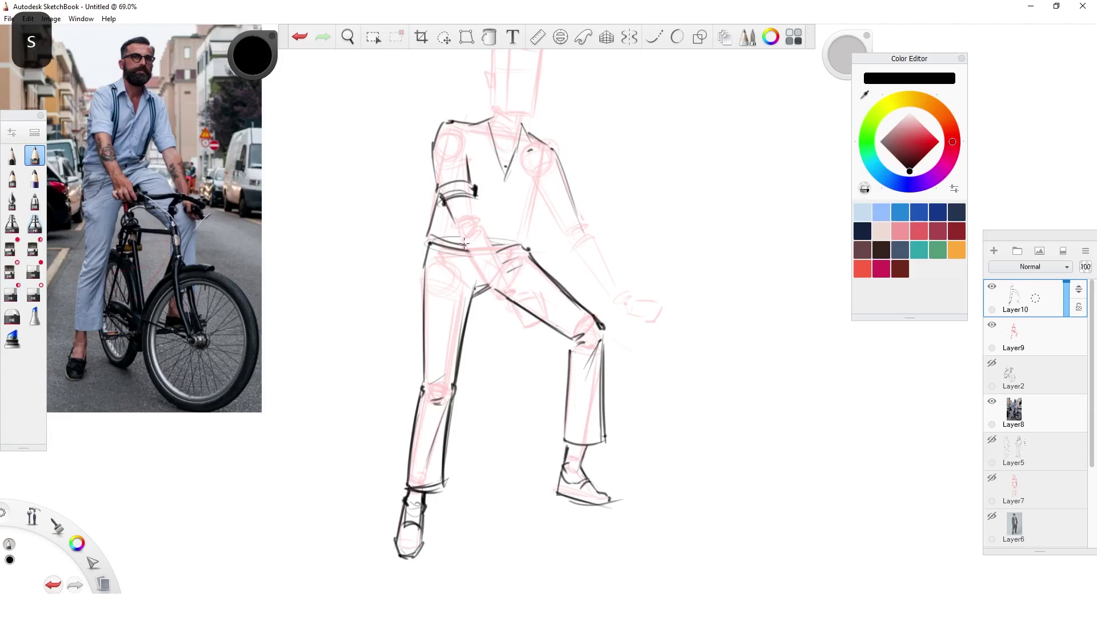
Outline the near forearm from the rolled sleeve down to the wrist and its closed hand over the block hand.
{"action": "mouse_move", "coordinate": [441, 196]}
{"action": "left_mouse_down"}
{"action": "mouse_move", "coordinate": [458, 234]}
{"action": "mouse_move", "coordinate": [500, 266]}
{"action": "mouse_move", "coordinate": [502, 294]}
{"action": "left_mouse_up"}
{"action": "mouse_move", "coordinate": [464, 245]}
{"action": "left_mouse_down"}
{"action": "mouse_move", "coordinate": [505, 303]}
{"action": "mouse_move", "coordinate": [535, 316]}
{"action": "mouse_move", "coordinate": [542, 291]}
{"action": "mouse_move", "coordinate": [530, 324]}
{"action": "mouse_move", "coordinate": [538, 301]}
{"action": "left_mouse_up"}
{"action": "key", "text": "s"}
{"action": "key", "text": "s"}
{"action": "mouse_move", "coordinate": [518, 301]}
{"action": "left_mouse_down"}
{"action": "mouse_move", "coordinate": [543, 294]}
{"action": "mouse_move", "coordinate": [544, 306]}
{"action": "left_mouse_up"}
{"action": "left_click_drag", "start_coordinate": [524, 318], "coordinate": [552, 311]}
{"action": "left_click_drag", "start_coordinate": [501, 307], "coordinate": [515, 301]}
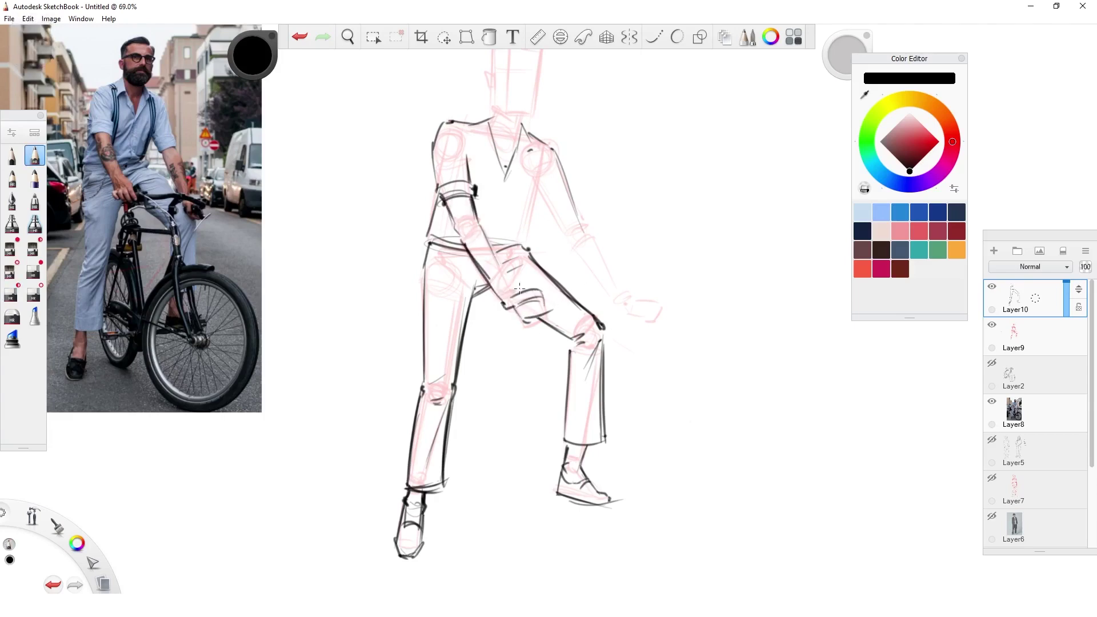
{"action": "left_click_drag", "start_coordinate": [490, 243], "coordinate": [517, 296]}
{"action": "left_click_drag", "start_coordinate": [505, 302], "coordinate": [455, 229]}
Draw the shirt's far side and lower edge, then its collar flaps and the near suspender line.
{"action": "key", "text": "space"}
{"action": "left_click_drag", "start_coordinate": [639, 387], "coordinate": [641, 416]}
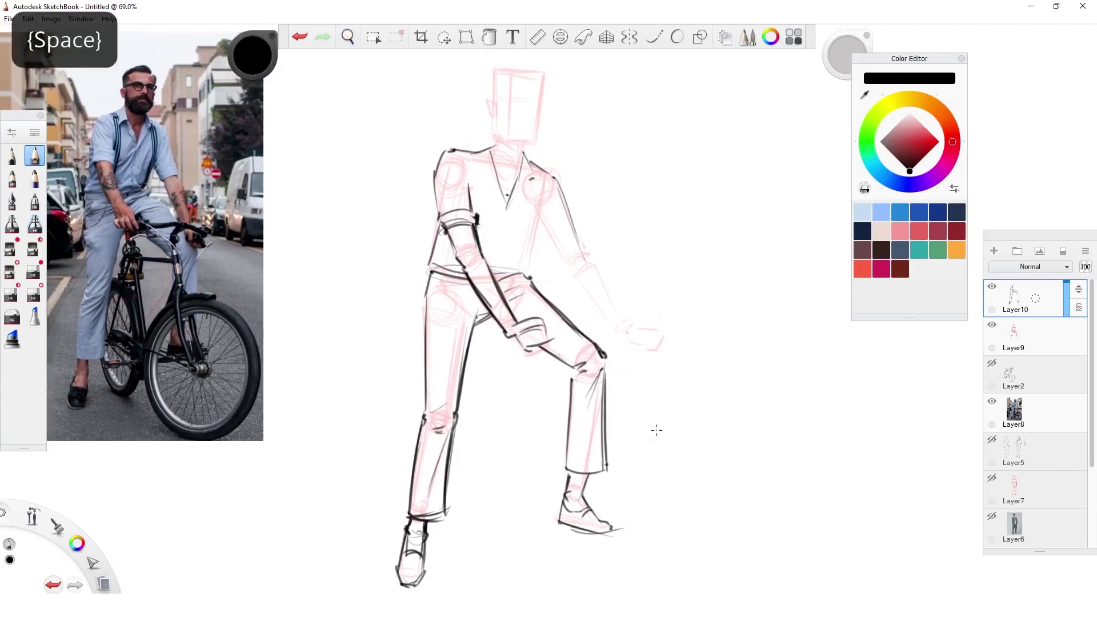
{"action": "left_click_drag", "start_coordinate": [537, 209], "coordinate": [518, 268]}
{"action": "mouse_move", "coordinate": [519, 263]}
{"action": "left_mouse_down"}
{"action": "mouse_move", "coordinate": [527, 272]}
{"action": "mouse_move", "coordinate": [494, 270]}
{"action": "left_mouse_up"}
{"action": "mouse_move", "coordinate": [451, 150]}
{"action": "left_mouse_down"}
{"action": "mouse_move", "coordinate": [494, 144]}
{"action": "mouse_move", "coordinate": [495, 165]}
{"action": "mouse_move", "coordinate": [475, 183]}
{"action": "mouse_move", "coordinate": [498, 169]}
{"action": "left_mouse_up"}
{"action": "left_click_drag", "start_coordinate": [492, 143], "coordinate": [495, 260]}
{"action": "mouse_move", "coordinate": [535, 172]}
{"action": "left_mouse_down"}
{"action": "mouse_move", "coordinate": [501, 215]}
{"action": "mouse_move", "coordinate": [524, 150]}
{"action": "left_mouse_up"}
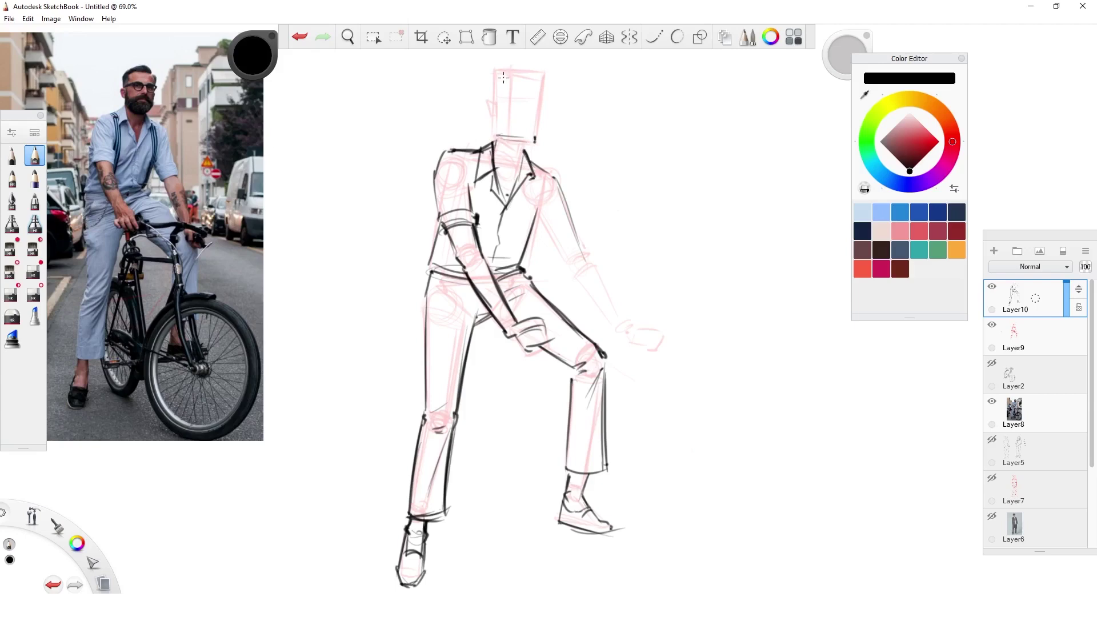
Draw the face inside the head box with its jaw, glasses, nose, ear and hairline.
{"action": "left_click_drag", "start_coordinate": [504, 77], "coordinate": [514, 135]}
{"action": "mouse_move", "coordinate": [493, 97]}
{"action": "left_mouse_down"}
{"action": "mouse_move", "coordinate": [498, 140]}
{"action": "mouse_move", "coordinate": [538, 126]}
{"action": "left_mouse_up"}
{"action": "left_click_drag", "start_coordinate": [541, 74], "coordinate": [535, 138]}
{"action": "mouse_move", "coordinate": [503, 74]}
{"action": "left_mouse_down"}
{"action": "mouse_move", "coordinate": [500, 136]}
{"action": "mouse_move", "coordinate": [539, 70]}
{"action": "mouse_move", "coordinate": [505, 94]}
{"action": "left_mouse_up"}
{"action": "mouse_move", "coordinate": [505, 92]}
{"action": "left_mouse_down"}
{"action": "mouse_move", "coordinate": [544, 100]}
{"action": "mouse_move", "coordinate": [521, 116]}
{"action": "left_mouse_up"}
{"action": "mouse_move", "coordinate": [495, 124]}
{"action": "left_mouse_down"}
{"action": "mouse_move", "coordinate": [499, 136]}
{"action": "mouse_move", "coordinate": [526, 97]}
{"action": "mouse_move", "coordinate": [523, 75]}
{"action": "left_mouse_up"}
Draw the suspender straps over the shirt and the rolled cuff of the far sleeve.
{"action": "mouse_move", "coordinate": [542, 171]}
{"action": "left_mouse_down"}
{"action": "mouse_move", "coordinate": [531, 214]}
{"action": "mouse_move", "coordinate": [544, 246]}
{"action": "left_mouse_up"}
{"action": "mouse_move", "coordinate": [547, 252]}
{"action": "left_mouse_down"}
{"action": "mouse_move", "coordinate": [576, 229]}
{"action": "mouse_move", "coordinate": [555, 253]}
{"action": "mouse_move", "coordinate": [583, 244]}
{"action": "left_mouse_up"}
{"action": "mouse_move", "coordinate": [542, 220]}
{"action": "left_mouse_down"}
{"action": "mouse_move", "coordinate": [552, 249]}
{"action": "mouse_move", "coordinate": [529, 159]}
{"action": "mouse_move", "coordinate": [478, 224]}
{"action": "left_mouse_up"}
{"action": "mouse_move", "coordinate": [478, 162]}
{"action": "left_mouse_down"}
{"action": "mouse_move", "coordinate": [470, 211]}
{"action": "mouse_move", "coordinate": [482, 224]}
{"action": "left_mouse_up"}
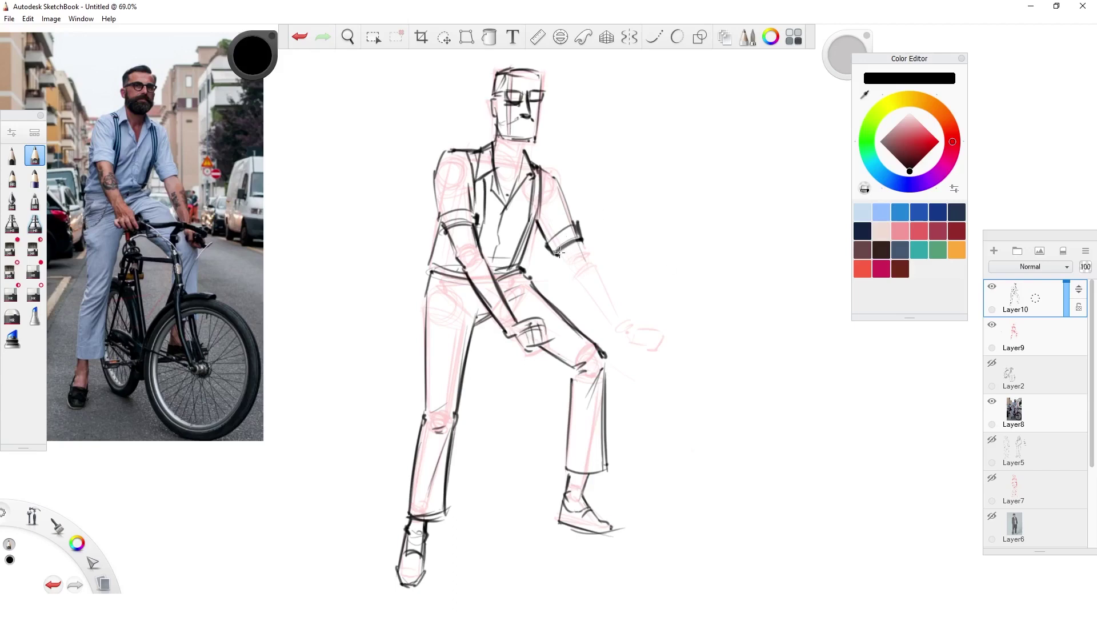
Outline the far forearm and draw its hand gripping the handlebar, showing the bicycle layer only while placing the hand.
{"action": "mouse_move", "coordinate": [558, 252]}
{"action": "left_mouse_down"}
{"action": "mouse_move", "coordinate": [617, 329]}
{"action": "mouse_move", "coordinate": [587, 260]}
{"action": "left_mouse_up"}
{"action": "left_click_drag", "start_coordinate": [557, 251], "coordinate": [610, 334]}
{"action": "left_click", "coordinate": [991, 324]}
{"action": "left_click", "coordinate": [992, 325]}
{"action": "left_click", "coordinate": [991, 363]}
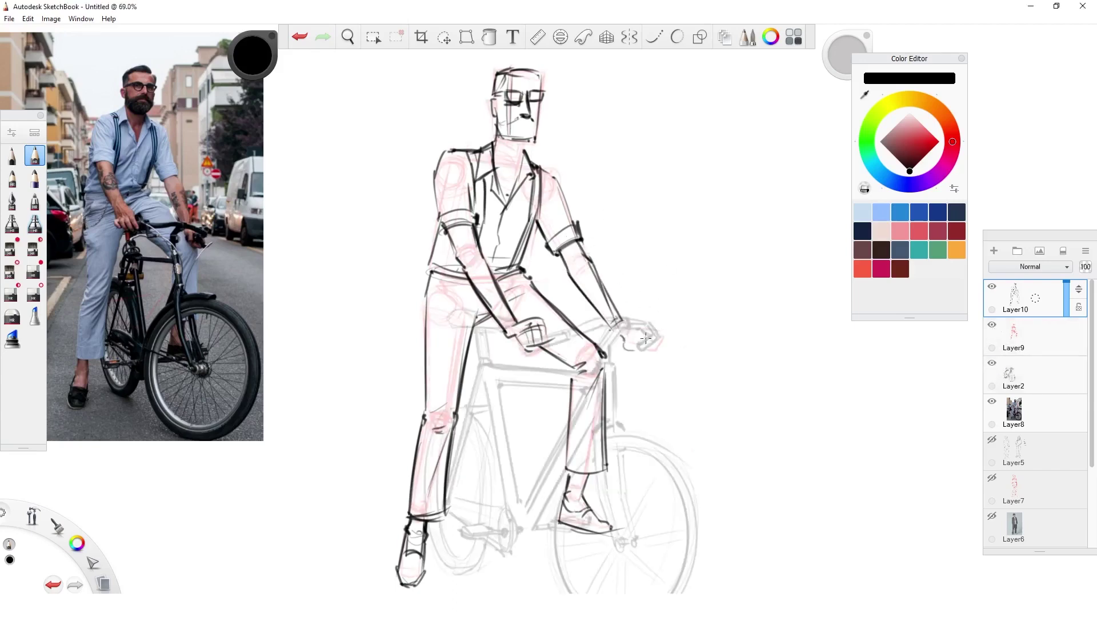
{"action": "mouse_move", "coordinate": [630, 348]}
{"action": "left_mouse_down"}
{"action": "mouse_move", "coordinate": [636, 334]}
{"action": "mouse_move", "coordinate": [651, 349]}
{"action": "mouse_move", "coordinate": [644, 335]}
{"action": "left_mouse_up"}
{"action": "left_click", "coordinate": [991, 363]}
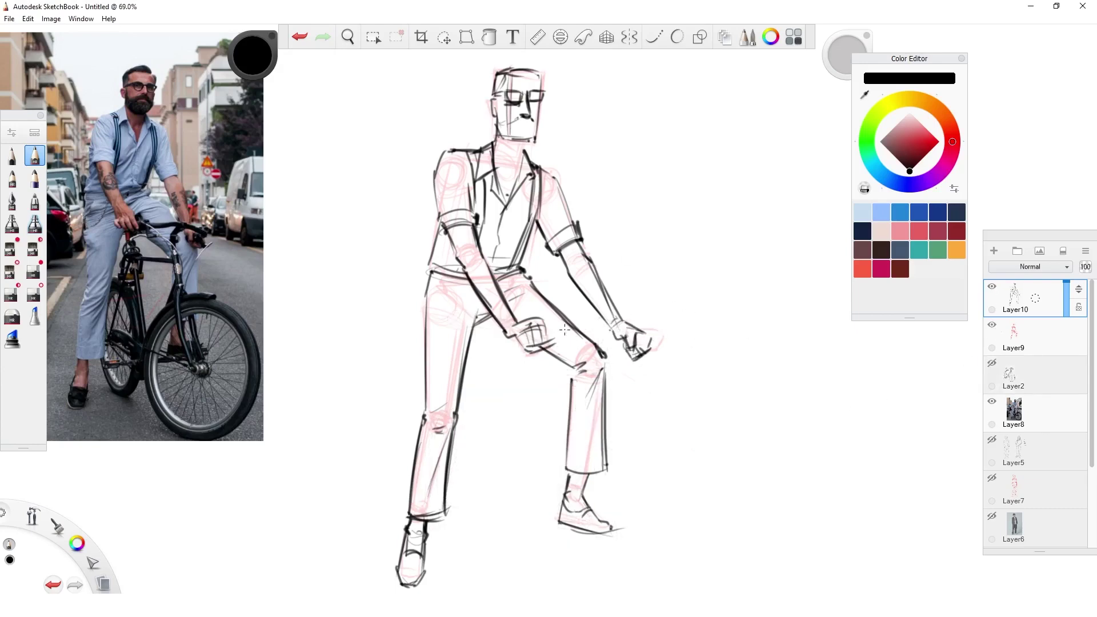
Refine the near hand and far shoulder, and outline the beard around the jaw.
{"action": "left_click_drag", "start_coordinate": [547, 321], "coordinate": [552, 344]}
{"action": "mouse_move", "coordinate": [547, 171]}
{"action": "left_mouse_down"}
{"action": "mouse_move", "coordinate": [571, 225]}
{"action": "mouse_move", "coordinate": [560, 189]}
{"action": "left_mouse_up"}
{"action": "mouse_move", "coordinate": [530, 138]}
{"action": "left_mouse_down"}
{"action": "mouse_move", "coordinate": [518, 169]}
{"action": "mouse_move", "coordinate": [502, 169]}
{"action": "mouse_move", "coordinate": [534, 136]}
{"action": "left_mouse_up"}
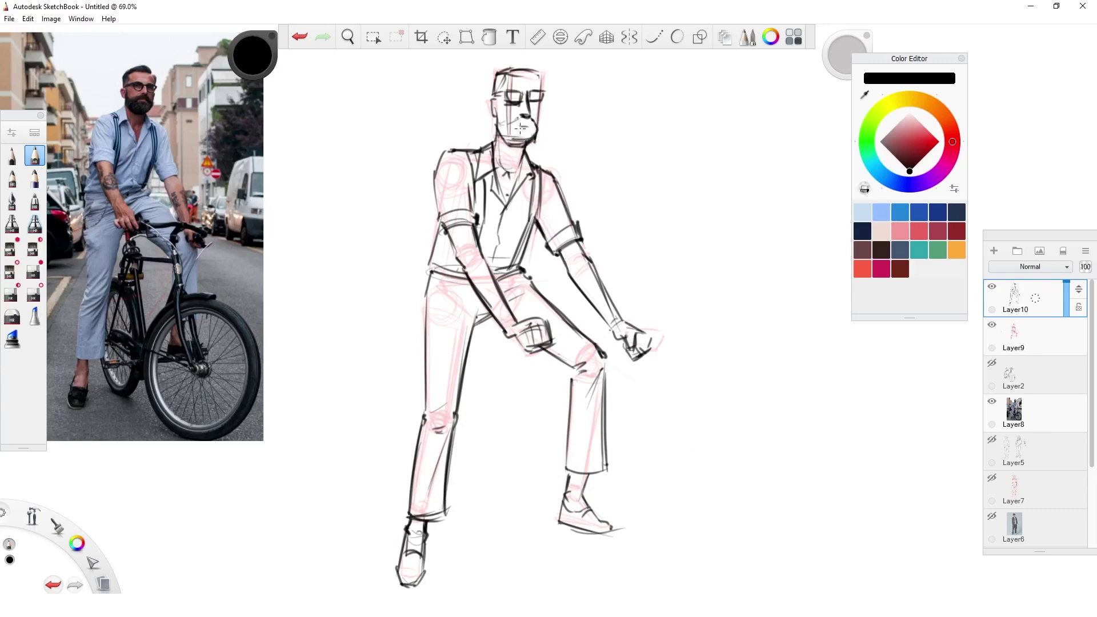
{"action": "key", "text": "ctrl+z"}
Thicken the raised trouser leg's edges and hem, and strengthen the standing leg's inner thigh line.
{"action": "left_click_drag", "start_coordinate": [574, 378], "coordinate": [566, 474]}
{"action": "left_click_drag", "start_coordinate": [564, 477], "coordinate": [598, 478]}
{"action": "left_click_drag", "start_coordinate": [605, 359], "coordinate": [606, 474]}
{"action": "mouse_move", "coordinate": [575, 373]}
{"action": "left_mouse_down"}
{"action": "mouse_move", "coordinate": [571, 393]}
{"action": "mouse_move", "coordinate": [572, 371]}
{"action": "left_mouse_up"}
{"action": "left_click_drag", "start_coordinate": [474, 324], "coordinate": [461, 390]}
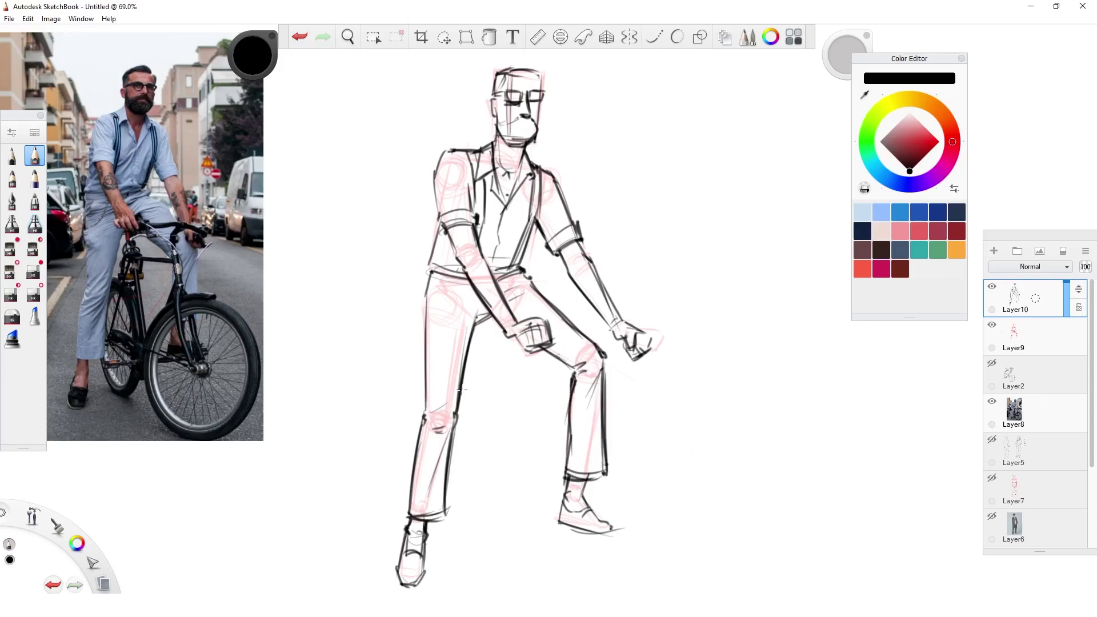
Add horizontal fold lines across the standing hip and strengthen the near outer contour from hip to shoulder.
{"action": "left_click_drag", "start_coordinate": [478, 311], "coordinate": [428, 321]}
{"action": "left_click_drag", "start_coordinate": [457, 320], "coordinate": [422, 325]}
{"action": "left_click_drag", "start_coordinate": [477, 297], "coordinate": [429, 304]}
{"action": "mouse_move", "coordinate": [460, 286]}
{"action": "left_mouse_down"}
{"action": "mouse_move", "coordinate": [437, 289]}
{"action": "mouse_move", "coordinate": [421, 412]}
{"action": "mouse_move", "coordinate": [427, 292]}
{"action": "left_mouse_up"}
{"action": "key", "text": "ctrl+z"}
{"action": "left_click_drag", "start_coordinate": [427, 299], "coordinate": [447, 153]}
{"action": "left_click_drag", "start_coordinate": [439, 218], "coordinate": [450, 148]}
{"action": "key", "text": "s"}
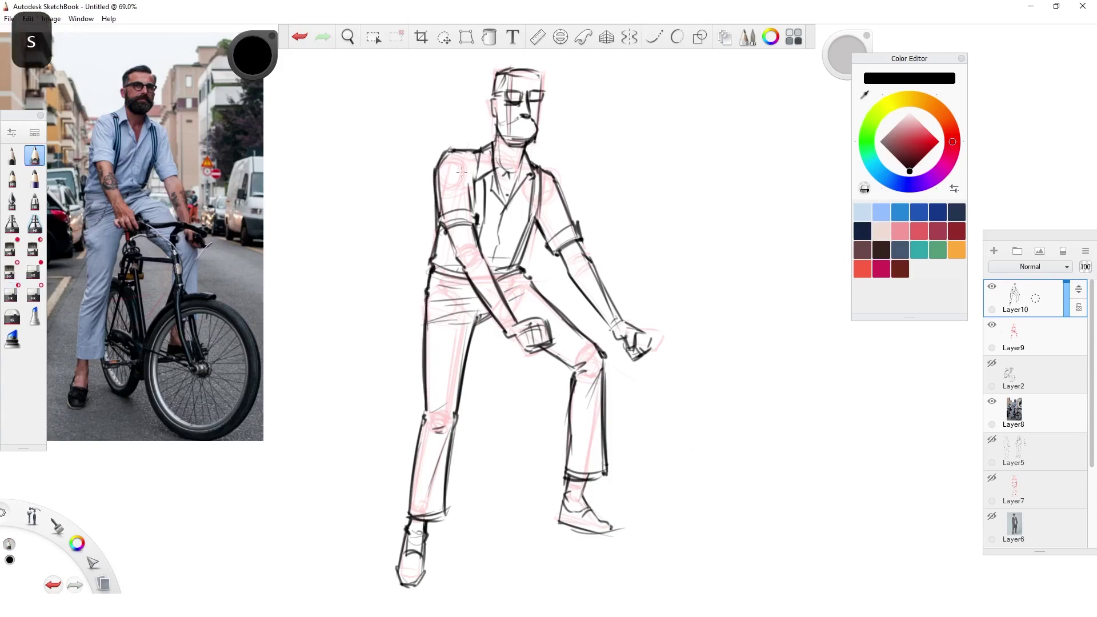
Hide the red construction layer and reinforce the far forearm and the raised foot's loafer.
{"action": "left_click", "coordinate": [992, 325]}
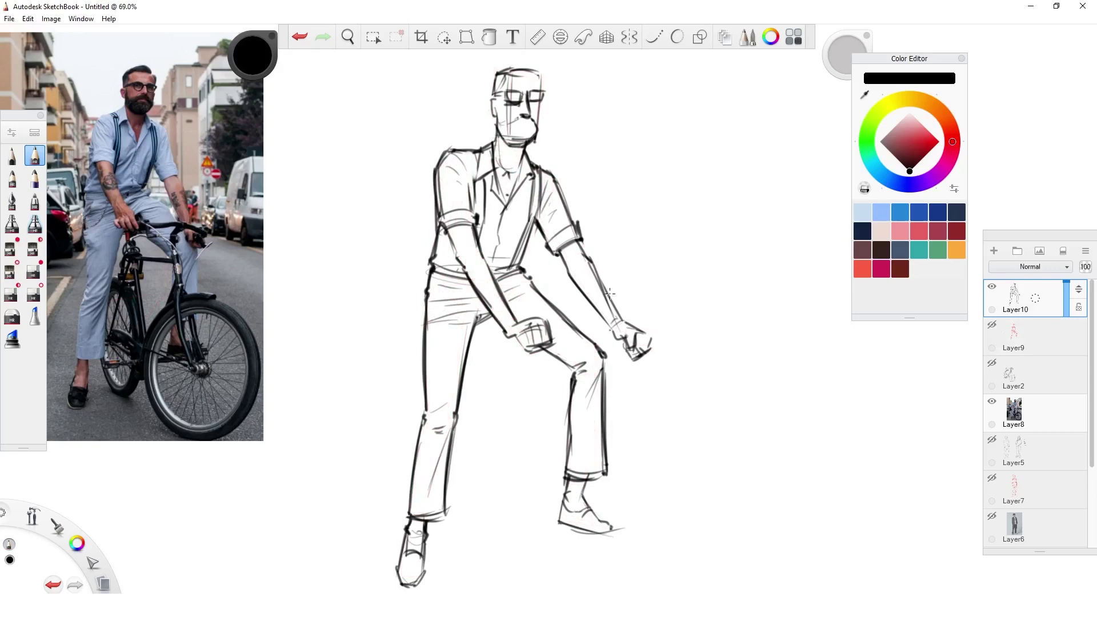
{"action": "key", "text": "s"}
{"action": "key", "text": "s"}
{"action": "left_click_drag", "start_coordinate": [622, 321], "coordinate": [578, 242]}
{"action": "left_click_drag", "start_coordinate": [588, 478], "coordinate": [611, 528]}
{"action": "left_click_drag", "start_coordinate": [595, 534], "coordinate": [618, 537]}
Hatch the beard and define the moustache and mouth, closing the Color Editor along the way.
{"action": "key", "text": "space"}
{"action": "left_click_drag", "start_coordinate": [658, 473], "coordinate": [695, 475]}
{"action": "key", "text": "s"}
{"action": "left_click_drag", "start_coordinate": [520, 131], "coordinate": [527, 149]}
{"action": "left_click_drag", "start_coordinate": [533, 127], "coordinate": [543, 142]}
{"action": "key", "text": "s"}
{"action": "left_click", "coordinate": [961, 59]}
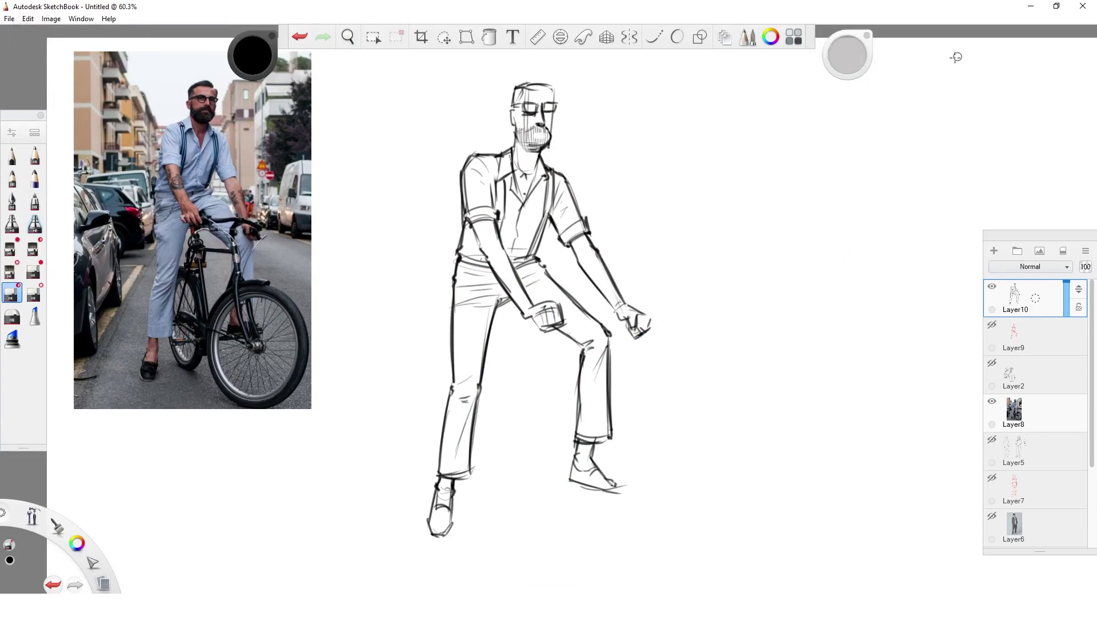
{"action": "key", "text": "s"}
{"action": "left_click_drag", "start_coordinate": [533, 134], "coordinate": [541, 144]}
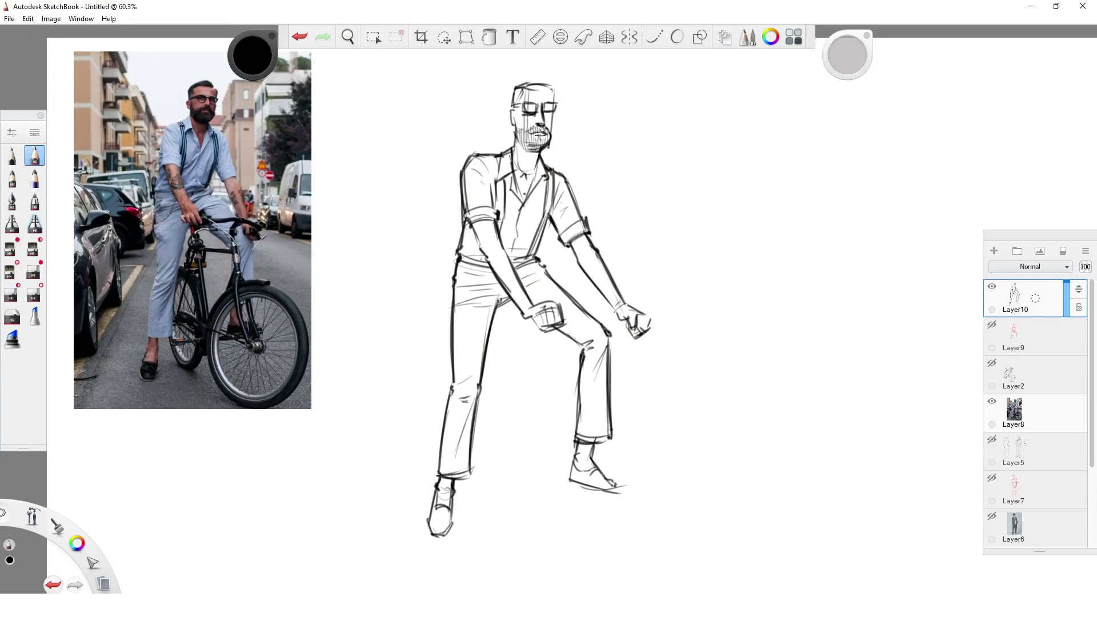
Rework the glasses with heavier frames and temples, and draw the swept-back hair and side of the head.
{"action": "key", "text": "s"}
{"action": "mouse_move", "coordinate": [520, 107]}
{"action": "left_mouse_down"}
{"action": "mouse_move", "coordinate": [556, 102]}
{"action": "mouse_move", "coordinate": [538, 118]}
{"action": "mouse_move", "coordinate": [557, 118]}
{"action": "mouse_move", "coordinate": [526, 109]}
{"action": "mouse_move", "coordinate": [555, 117]}
{"action": "mouse_move", "coordinate": [539, 107]}
{"action": "mouse_move", "coordinate": [559, 108]}
{"action": "left_mouse_up"}
{"action": "key", "text": "s"}
{"action": "key", "text": "s"}
{"action": "key", "text": "s"}
{"action": "left_click", "coordinate": [301, 37]}
{"action": "mouse_move", "coordinate": [544, 111]}
{"action": "left_mouse_down"}
{"action": "mouse_move", "coordinate": [556, 118]}
{"action": "mouse_move", "coordinate": [542, 76]}
{"action": "left_mouse_up"}
{"action": "mouse_move", "coordinate": [507, 89]}
{"action": "left_mouse_down"}
{"action": "mouse_move", "coordinate": [549, 78]}
{"action": "mouse_move", "coordinate": [521, 103]}
{"action": "mouse_move", "coordinate": [535, 80]}
{"action": "mouse_move", "coordinate": [555, 86]}
{"action": "mouse_move", "coordinate": [516, 121]}
{"action": "mouse_move", "coordinate": [521, 132]}
{"action": "mouse_move", "coordinate": [512, 122]}
{"action": "mouse_move", "coordinate": [527, 115]}
{"action": "left_mouse_up"}
{"action": "left_click_drag", "start_coordinate": [552, 106], "coordinate": [548, 118]}
{"action": "left_click_drag", "start_coordinate": [547, 107], "coordinate": [542, 117]}
Show the bicycle layer again, select it and raise its opacity to full strength.
{"action": "left_click", "coordinate": [992, 363]}
{"action": "left_click", "coordinate": [1040, 384]}
{"action": "left_click_drag", "start_coordinate": [1066, 384], "coordinate": [1071, 338]}
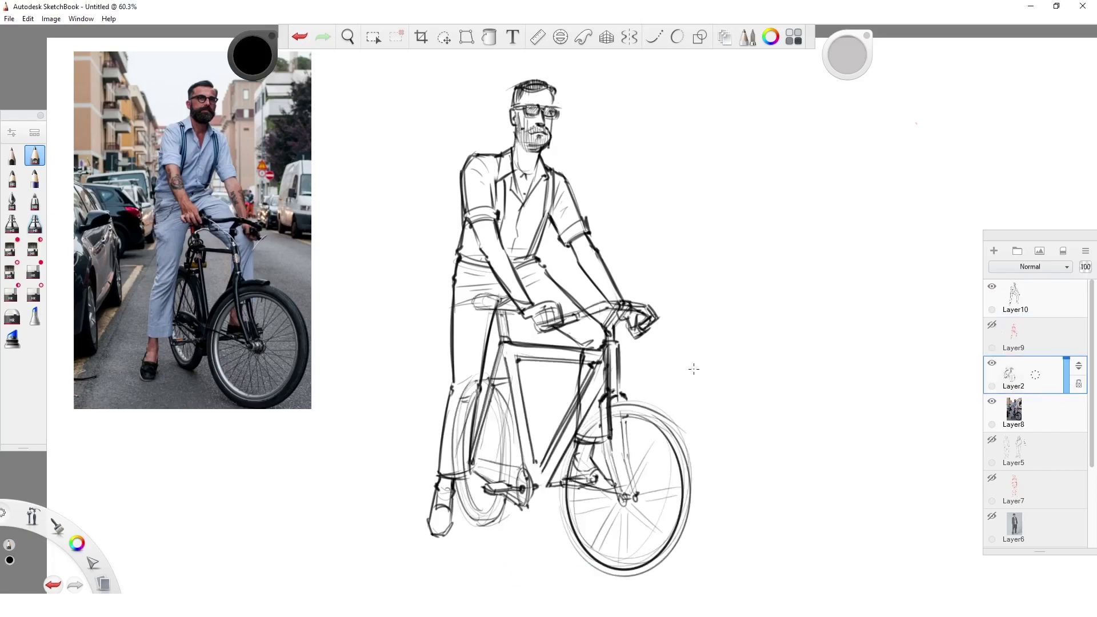
Erase the bicycle lines that overlap the standing leg, hip and near hand on the bicycle layer.
{"action": "left_click", "coordinate": [1040, 302]}
{"action": "left_click", "coordinate": [1039, 377]}
{"action": "key", "text": "5"}
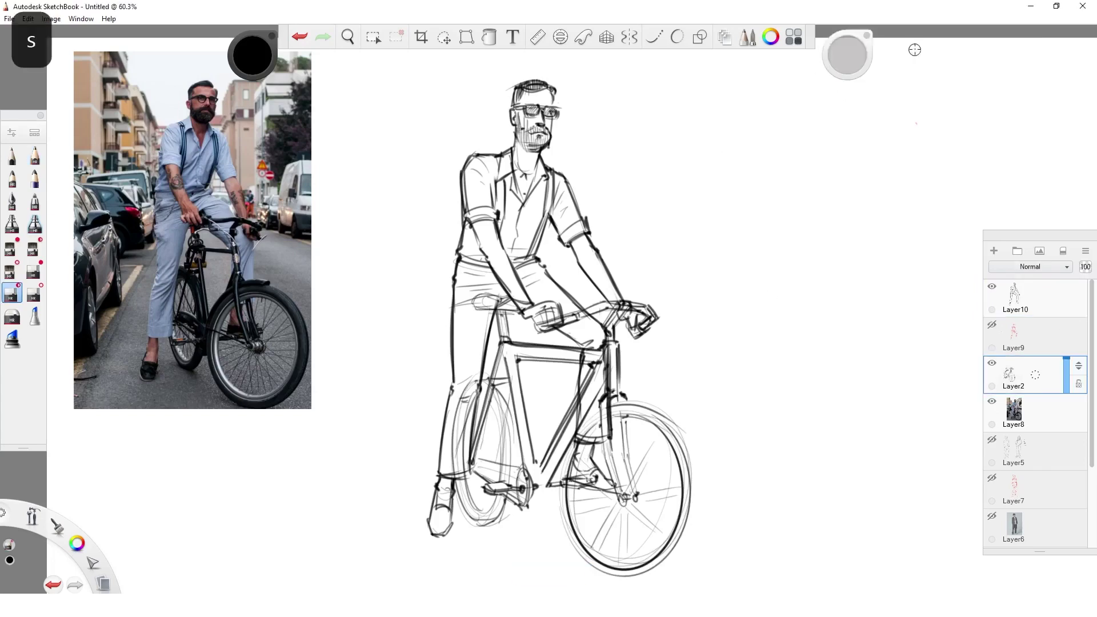
{"action": "left_click_drag", "start_coordinate": [465, 385], "coordinate": [460, 472]}
{"action": "left_click_drag", "start_coordinate": [474, 392], "coordinate": [462, 400]}
{"action": "mouse_move", "coordinate": [492, 297]}
{"action": "left_mouse_down"}
{"action": "mouse_move", "coordinate": [479, 307]}
{"action": "mouse_move", "coordinate": [491, 311]}
{"action": "left_mouse_up"}
{"action": "mouse_move", "coordinate": [528, 301]}
{"action": "left_mouse_down"}
{"action": "mouse_move", "coordinate": [521, 309]}
{"action": "mouse_move", "coordinate": [551, 326]}
{"action": "mouse_move", "coordinate": [558, 318]}
{"action": "left_mouse_up"}
Erase the figure layer's raised shin and far hand lines where the bicycle frame, fork and handlebar cover them.
{"action": "left_click", "coordinate": [1043, 306]}
{"action": "left_click_drag", "start_coordinate": [580, 399], "coordinate": [577, 432]}
{"action": "left_click_drag", "start_coordinate": [582, 352], "coordinate": [581, 362]}
{"action": "mouse_move", "coordinate": [607, 350]}
{"action": "left_mouse_down"}
{"action": "mouse_move", "coordinate": [608, 419]}
{"action": "mouse_move", "coordinate": [577, 436]}
{"action": "left_mouse_up"}
{"action": "left_click_drag", "start_coordinate": [610, 408], "coordinate": [604, 441]}
{"action": "left_click_drag", "start_coordinate": [626, 317], "coordinate": [649, 314]}
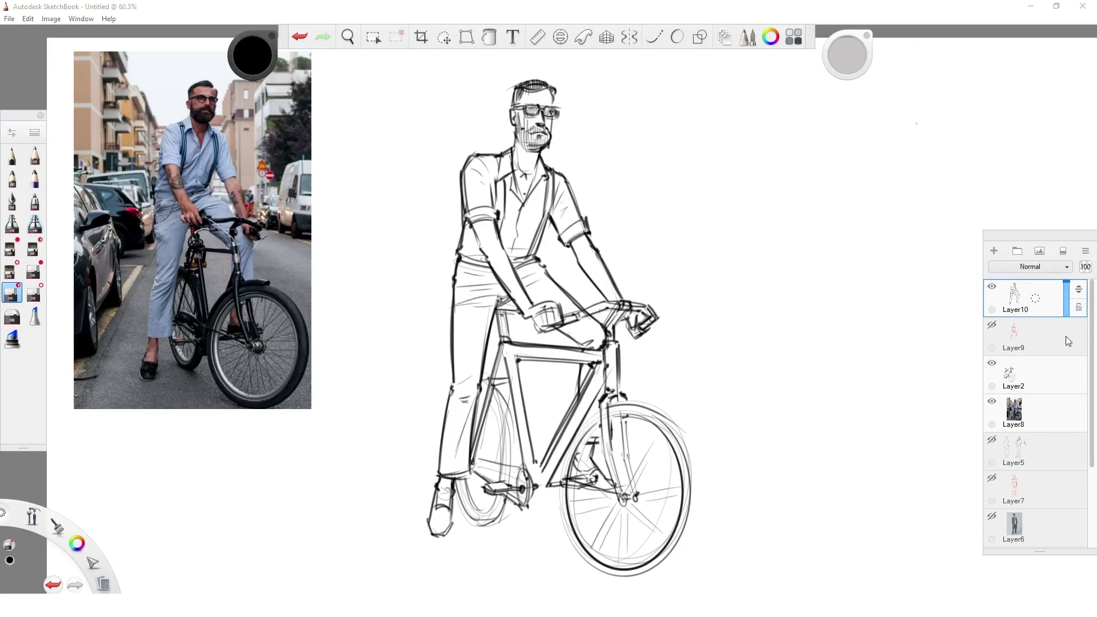
Move the bicycle layer directly beneath the figure layer and erase its overlapping lines around the far foot and pedal.
{"action": "left_click_drag", "start_coordinate": [1067, 377], "coordinate": [1066, 360]}
{"action": "left_click", "coordinate": [1031, 307]}
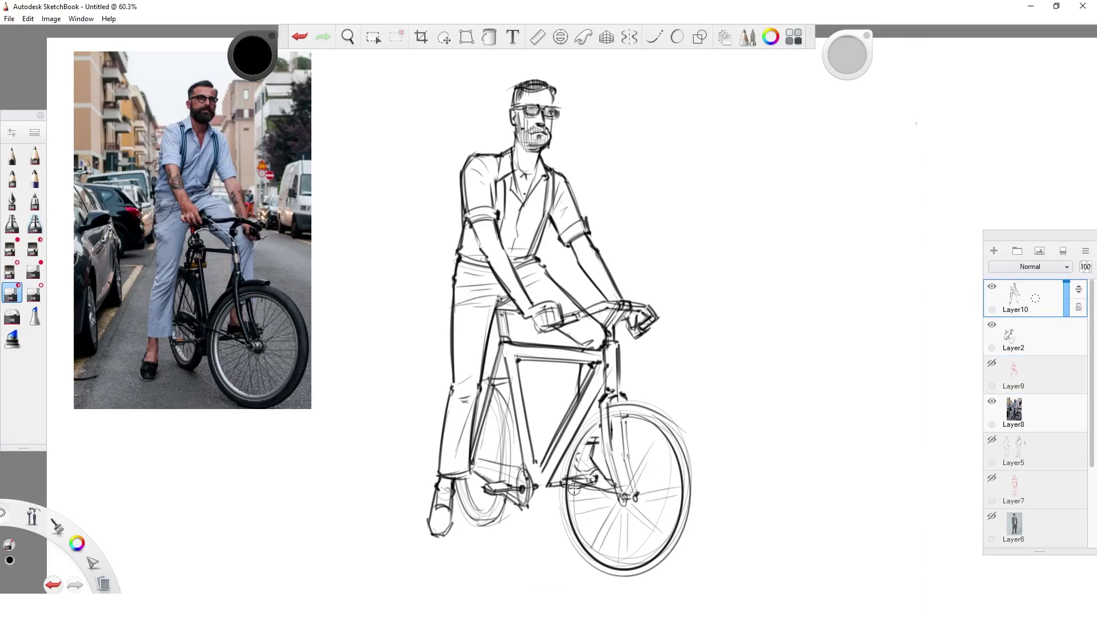
{"action": "left_click", "coordinate": [1035, 338]}
{"action": "left_click_drag", "start_coordinate": [587, 478], "coordinate": [604, 487]}
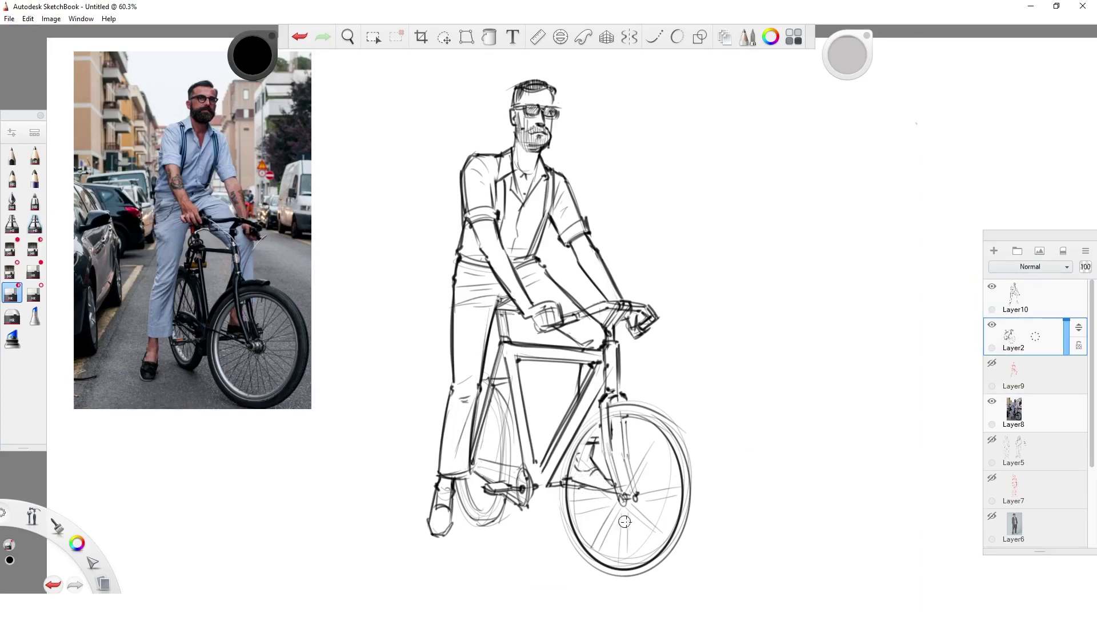
Merge the figure layer into the bicycle layer and start strengthening the front wheel's rear rim with the pencil.
{"action": "left_click", "coordinate": [1040, 290]}
{"action": "left_click_drag", "start_coordinate": [1035, 298], "coordinate": [1035, 329]}
{"action": "key", "text": "s"}
{"action": "left_click_drag", "start_coordinate": [600, 414], "coordinate": [566, 524]}
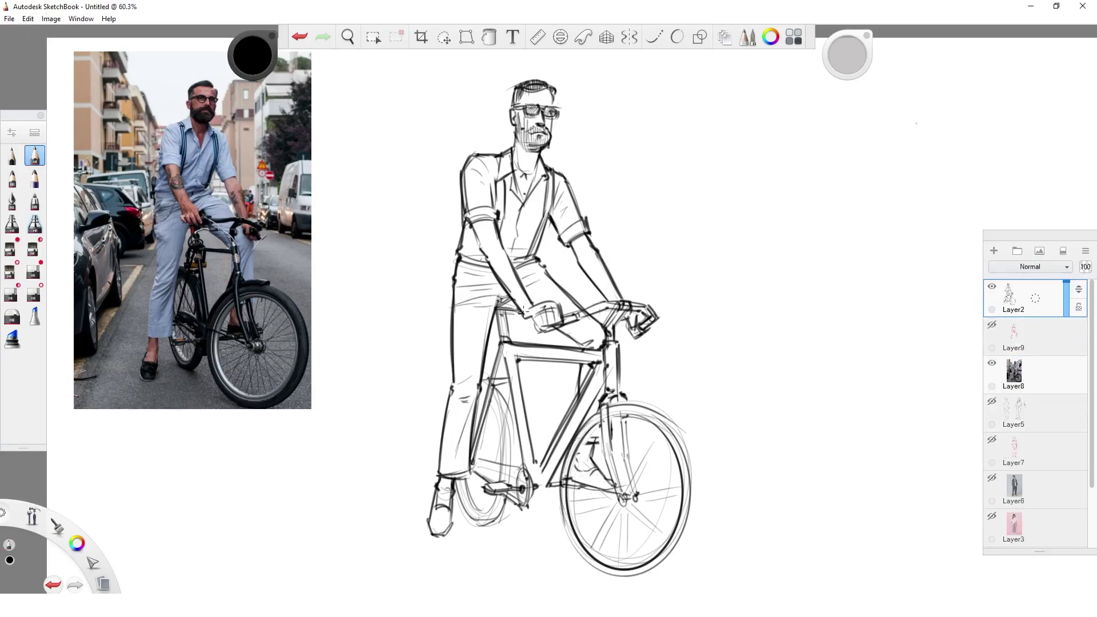